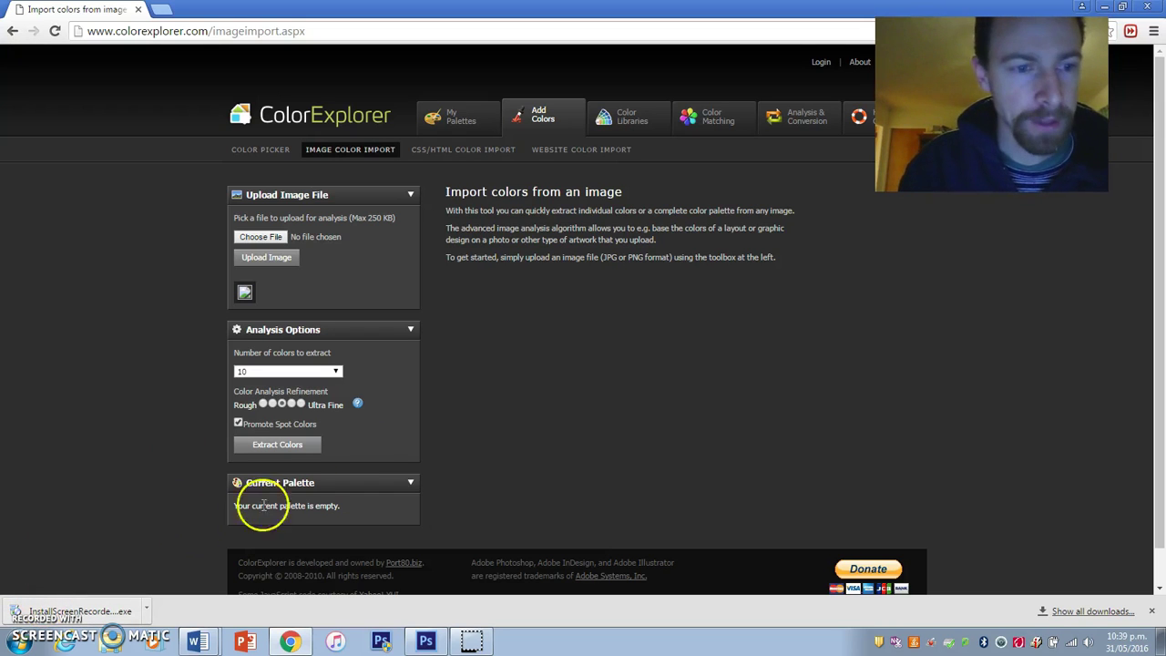
# Step: Switch to Photoshop and open the JPEG "milton yet to be decreased" from the Desktop
pyautogui.click(424, 641)
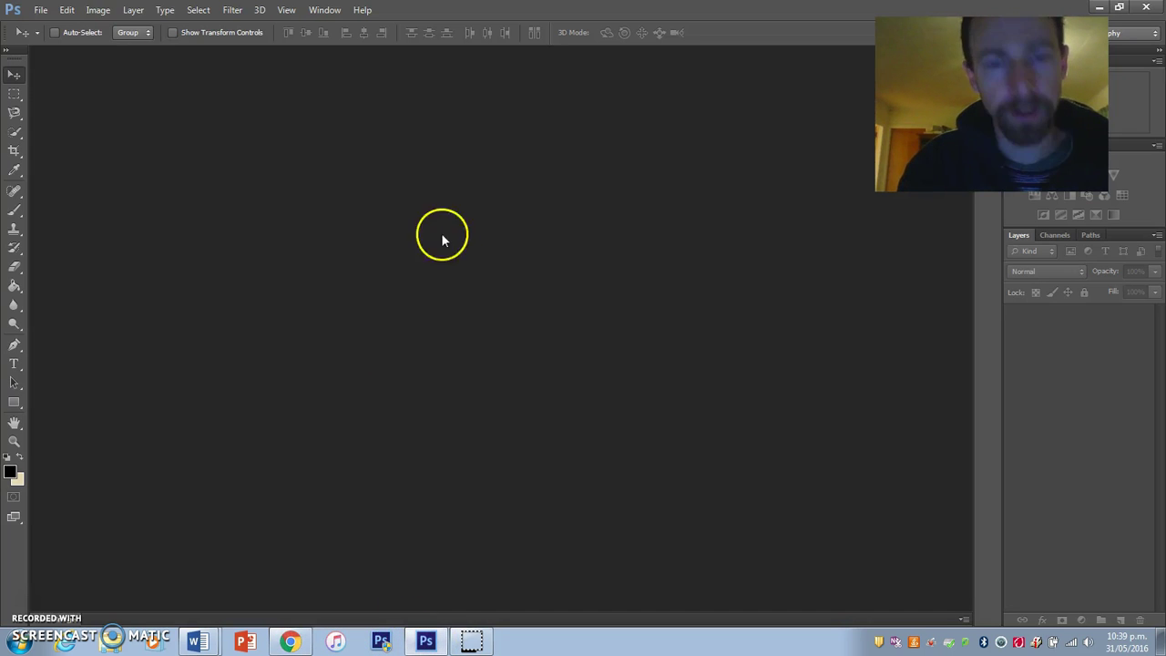
pyautogui.click(41, 10)
pyautogui.click(56, 41)
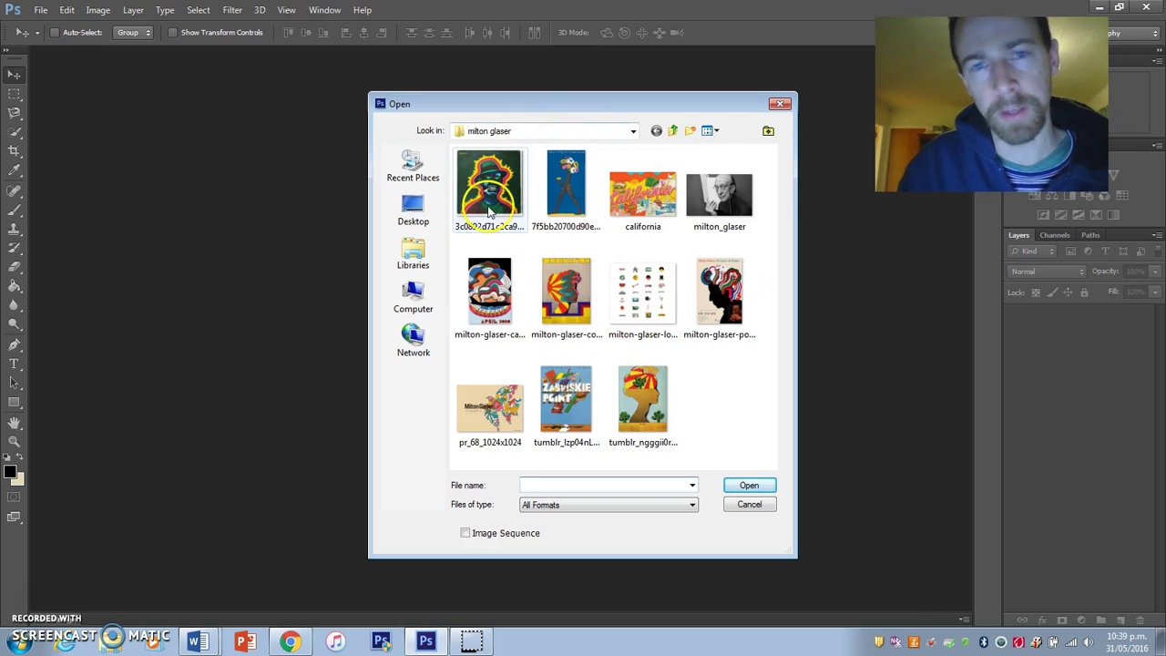
pyautogui.click(413, 208)
pyautogui.moveTo(769, 223); pyautogui.dragTo(776, 428)
pyautogui.click(514, 259)
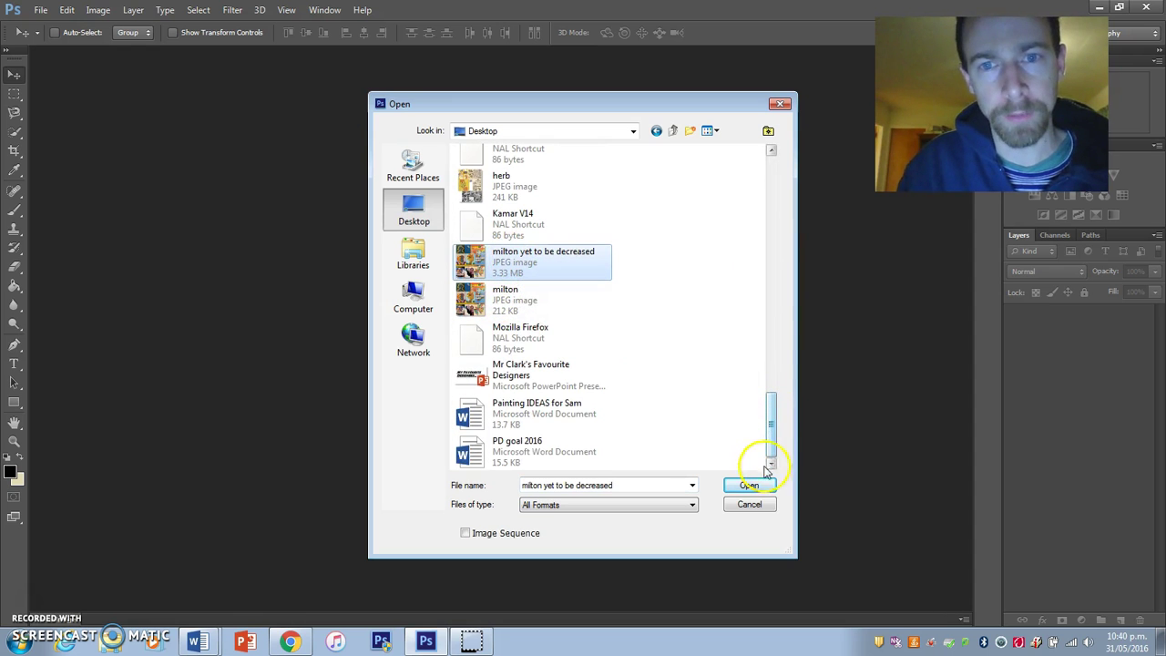
pyautogui.click(746, 486)
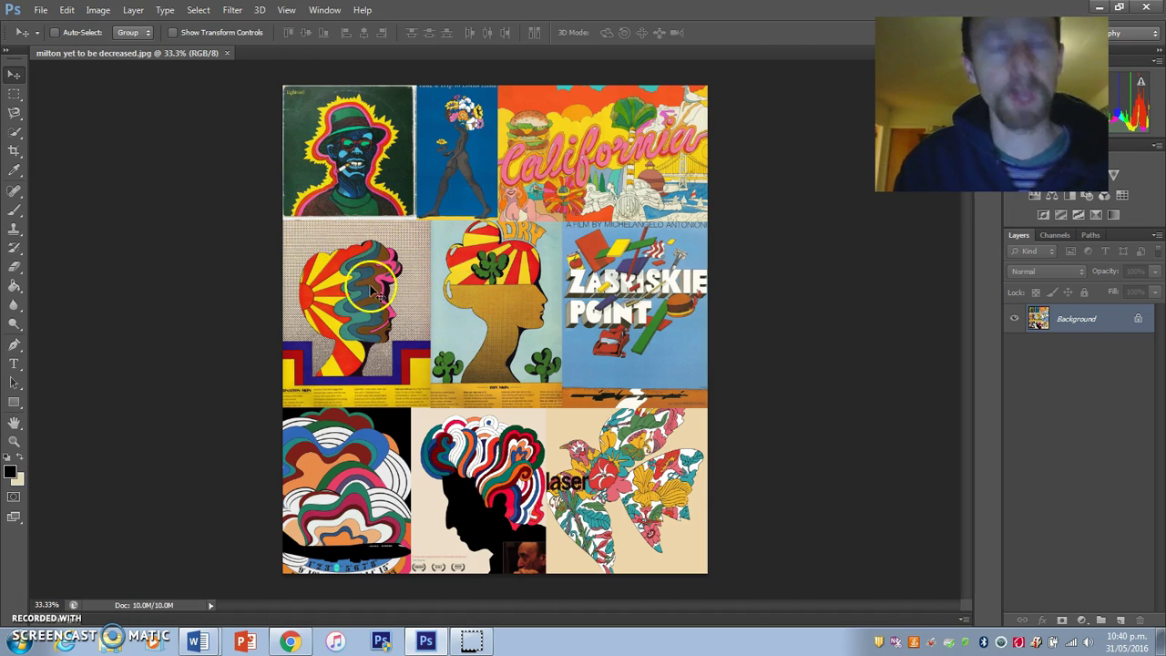
# Step: Resize the collage image to 20 percent of its width and height, keeping the proportions constrained
pyautogui.click(105, 11)
pyautogui.click(132, 114)
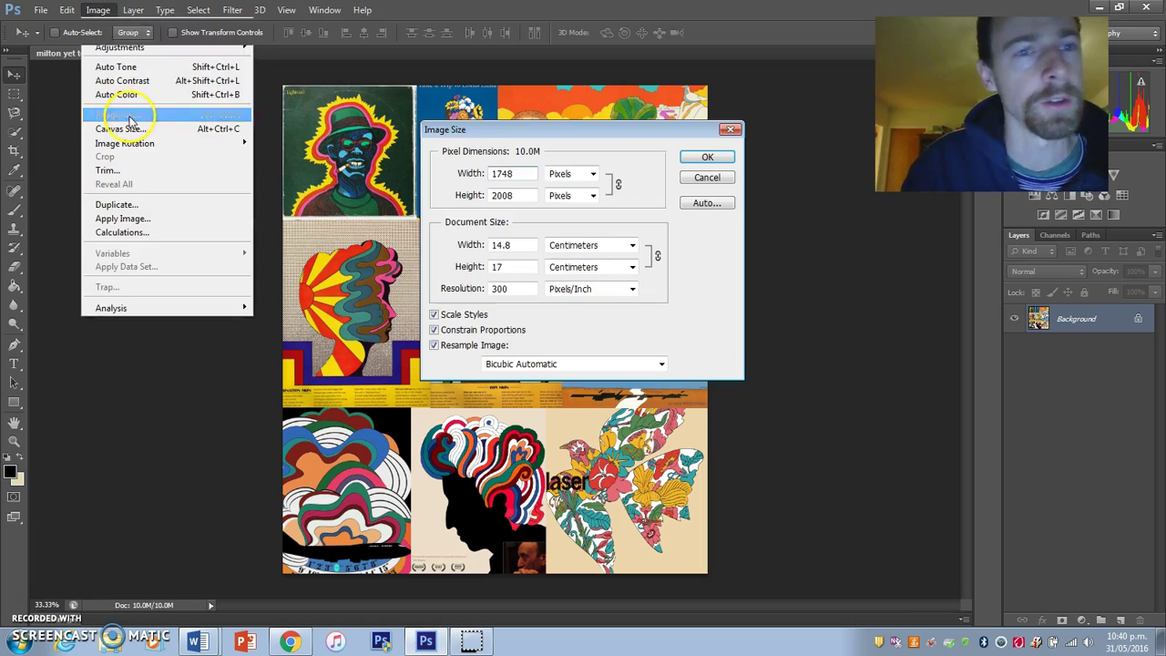
pyautogui.click(584, 174)
pyautogui.click(565, 193)
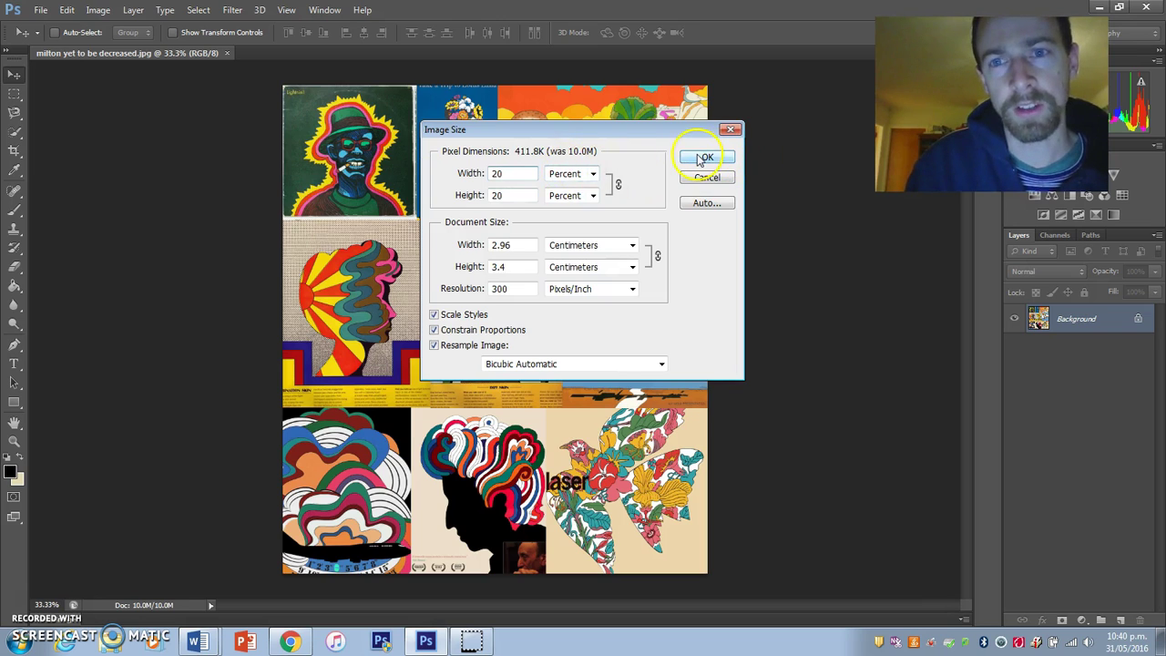
pyautogui.click(703, 158)
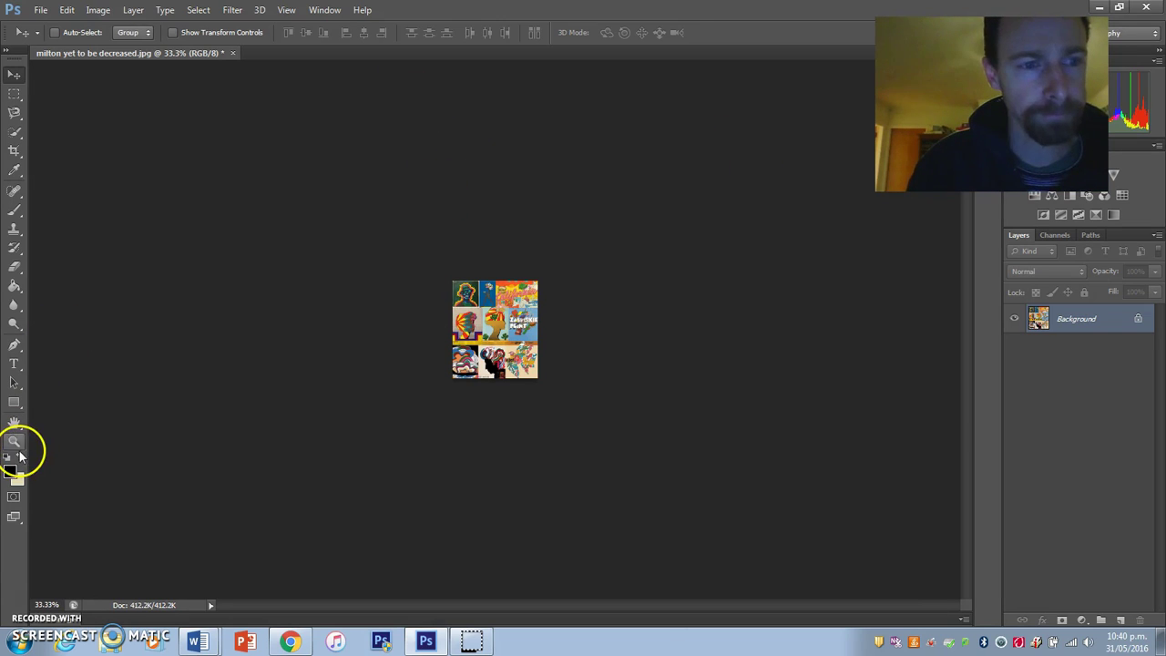
# Step: Save the reduced image to the Desktop as a JPEG named "milton to be analyzed" at quality 11, and close the document
pyautogui.click(14, 441)
pyautogui.moveTo(481, 344); pyautogui.dragTo(255, 105)
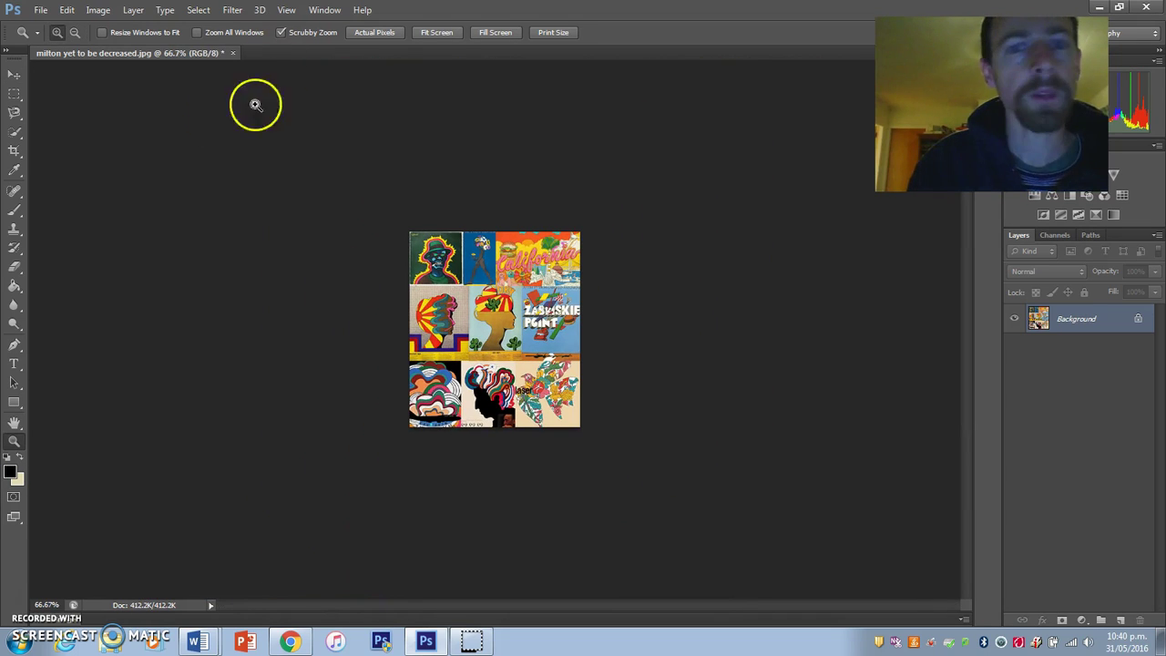
pyautogui.click(43, 10)
pyautogui.click(88, 186)
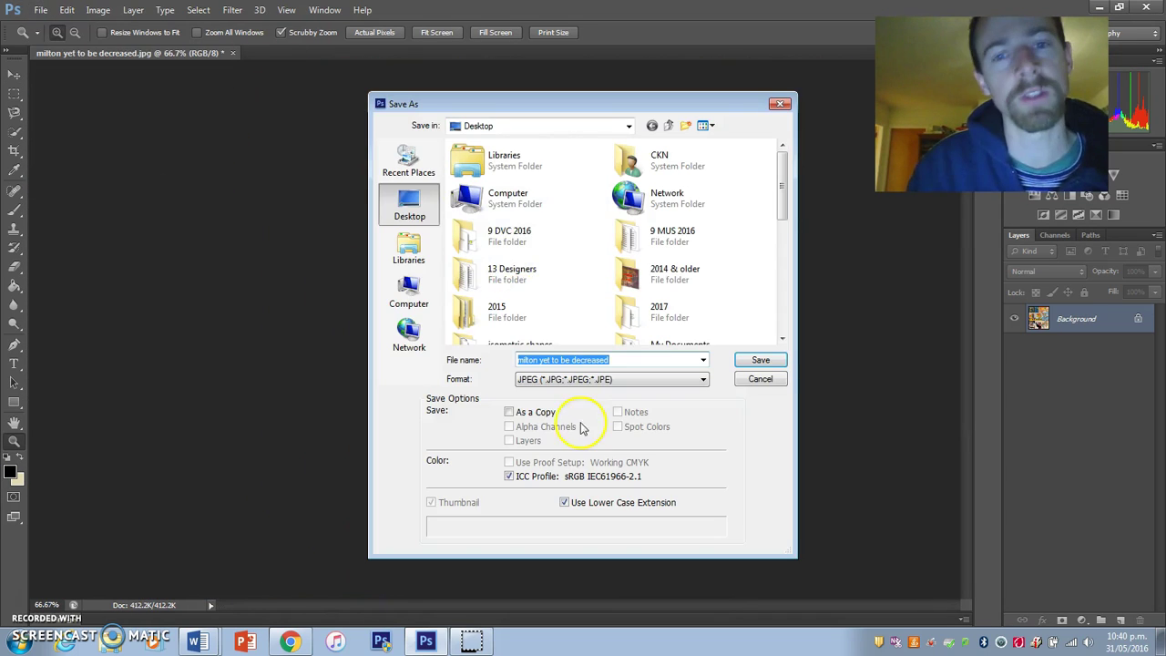
pyautogui.click(612, 359)
pyautogui.click(463, 360)
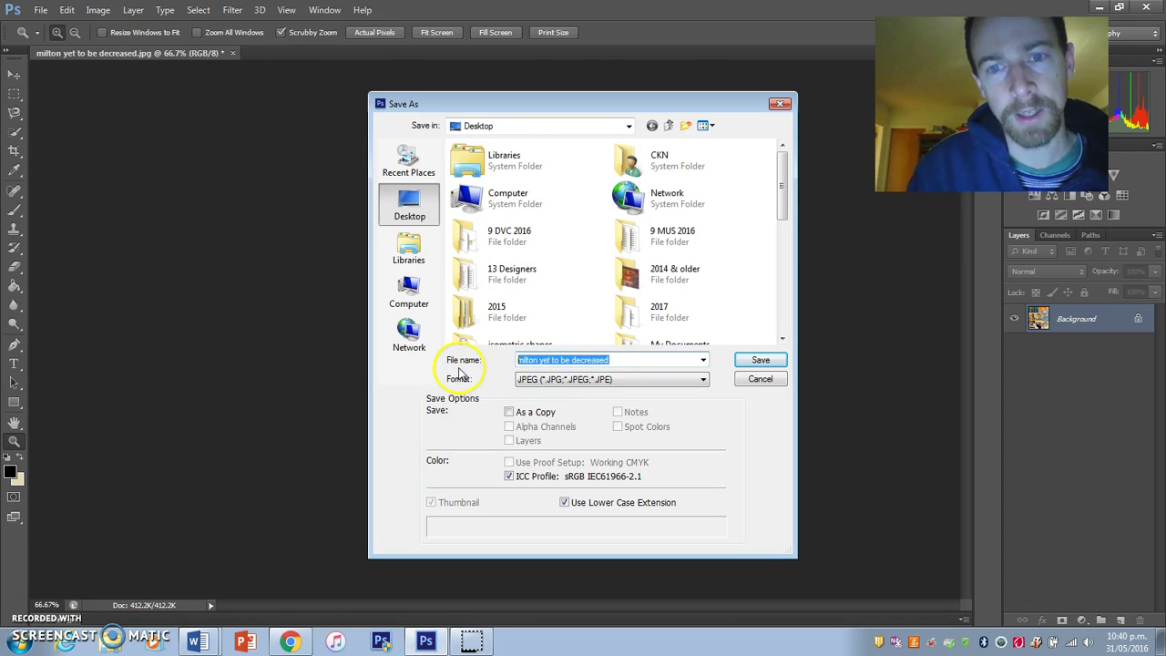
pyautogui.write('milton to')
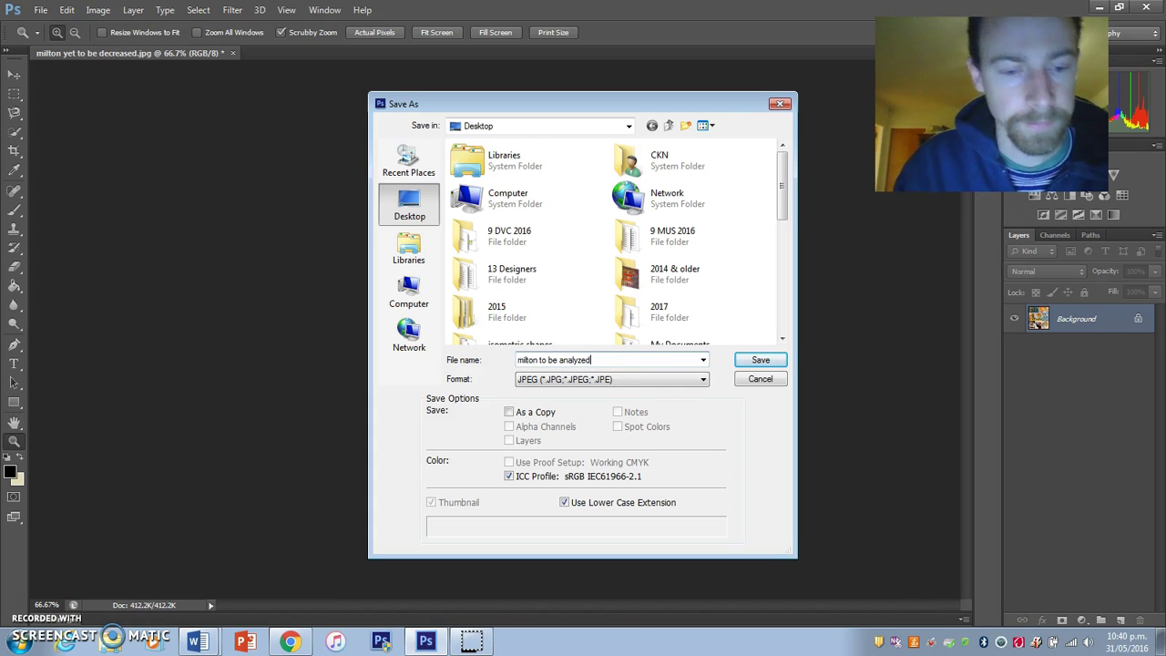
pyautogui.click(761, 361)
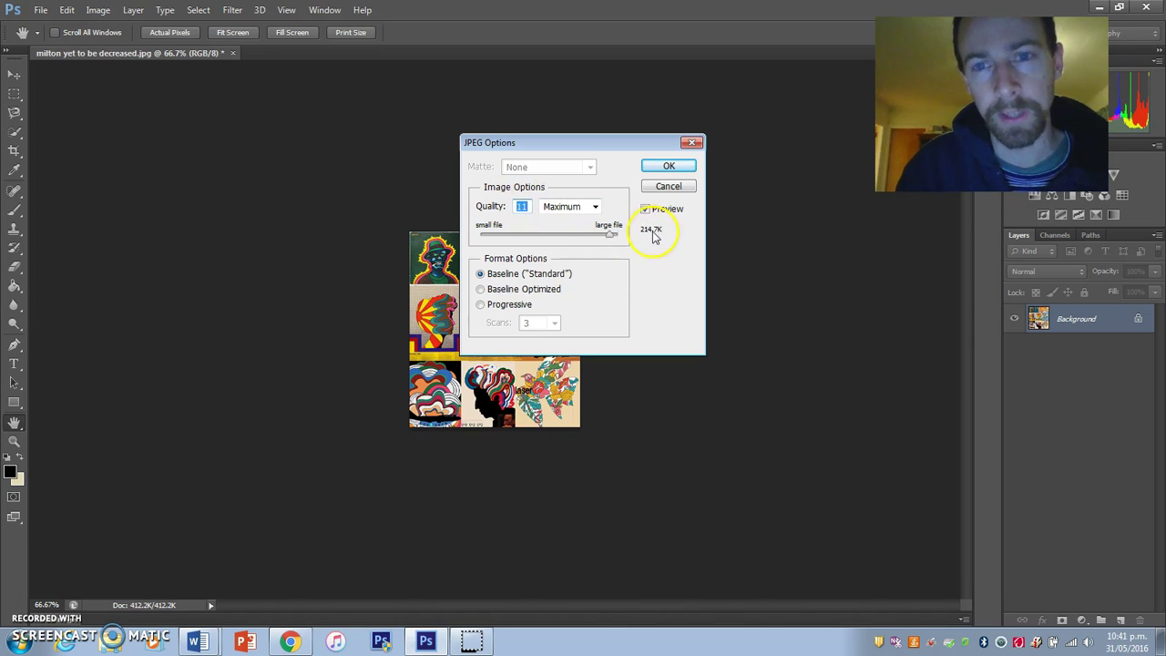
pyautogui.click(667, 167)
pyautogui.press('z')
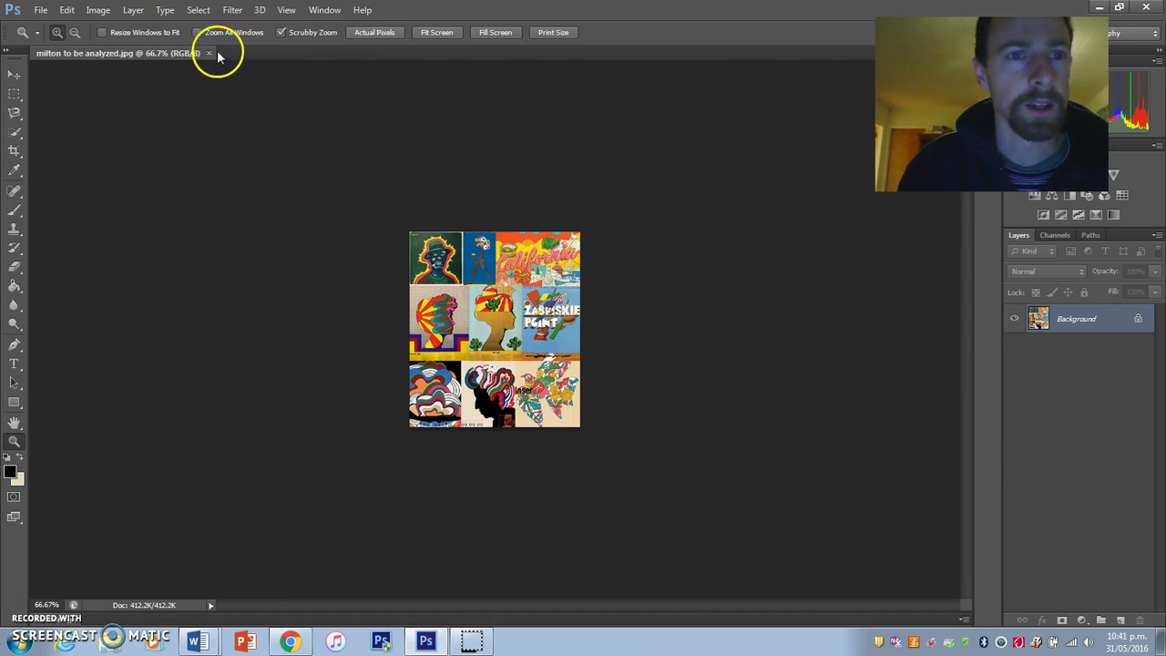
pyautogui.click(209, 53)
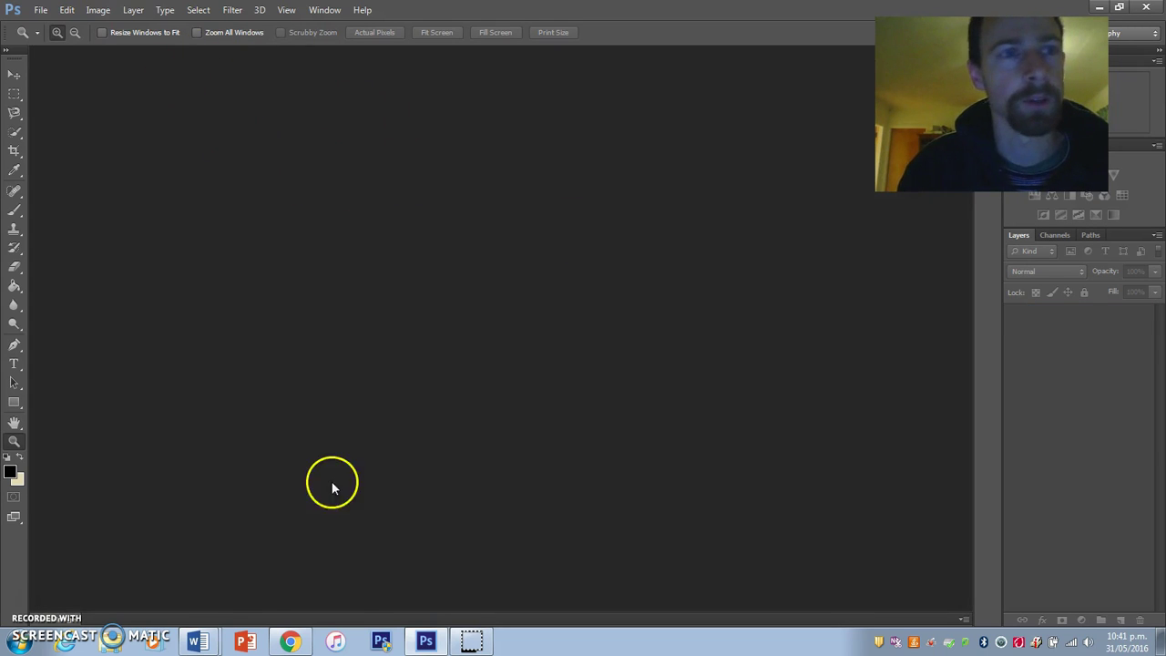
# Step: Switch to ColorExplorer in Chrome, upload "milton to be analyzed.jpg" from the Desktop, and extract 15 colors from it
pyautogui.click(288, 637)
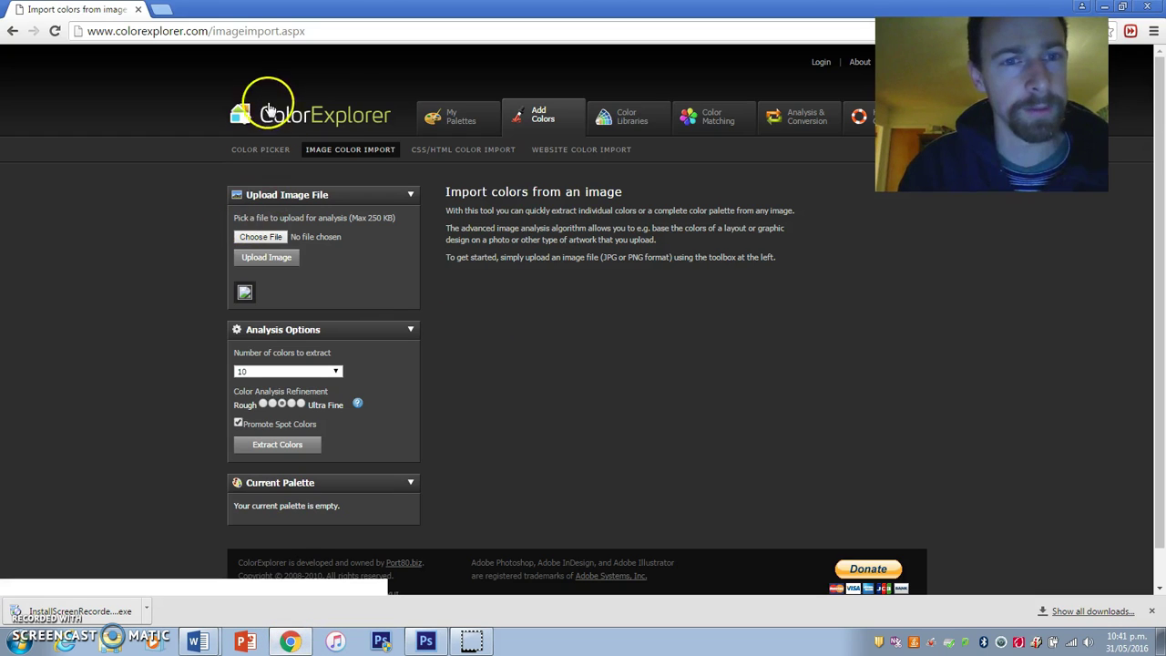
pyautogui.click(265, 239)
pyautogui.moveTo(372, 95); pyautogui.dragTo(373, 246)
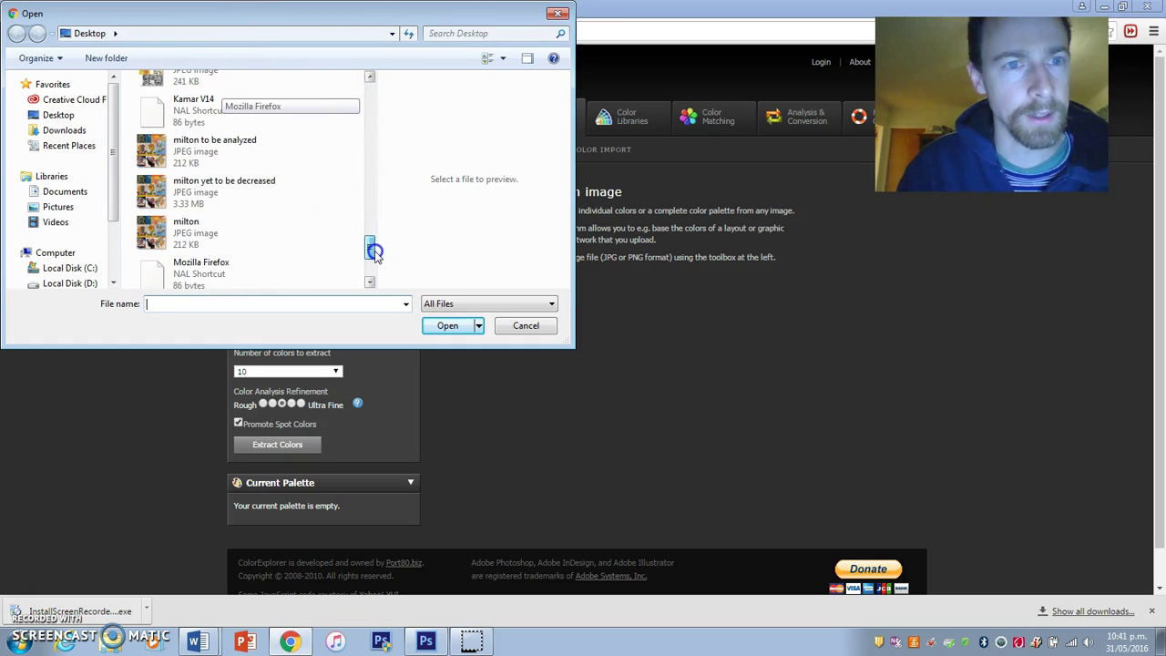
pyautogui.click(208, 160)
pyautogui.click(447, 326)
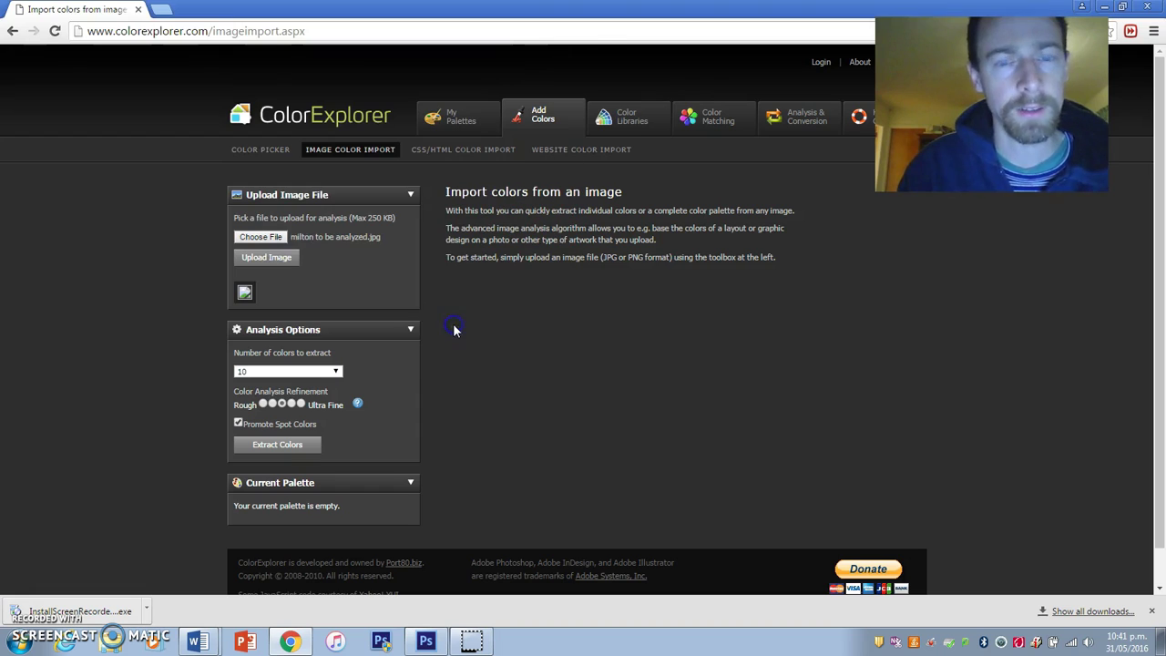
pyautogui.click(278, 260)
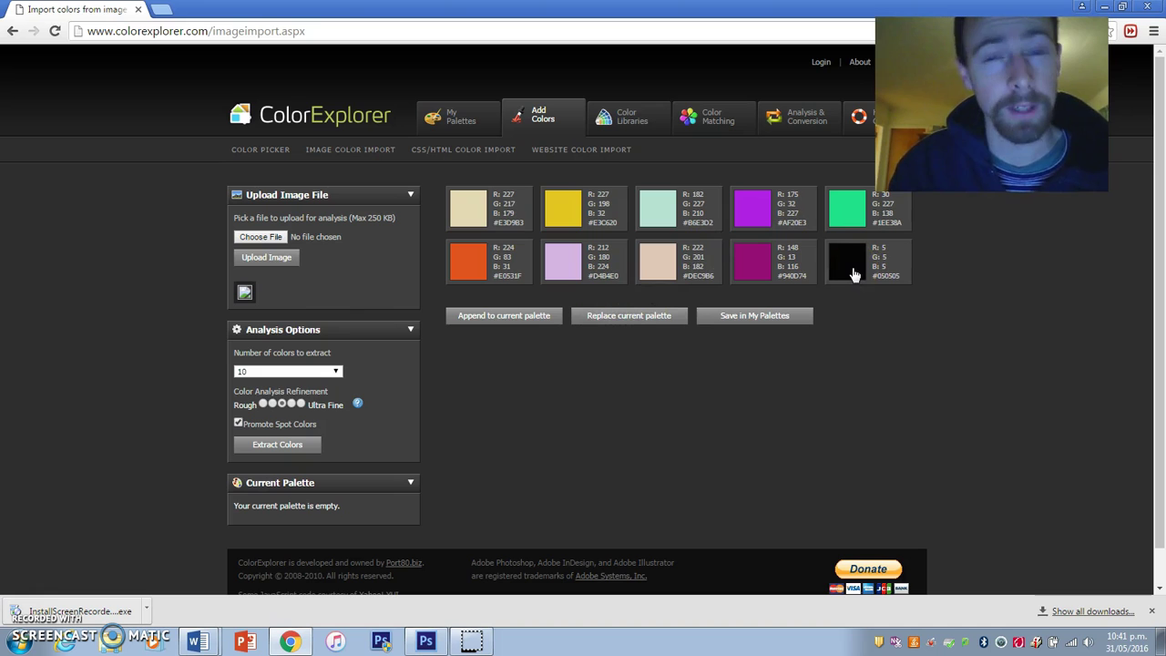
pyautogui.click(286, 372)
pyautogui.click(273, 447)
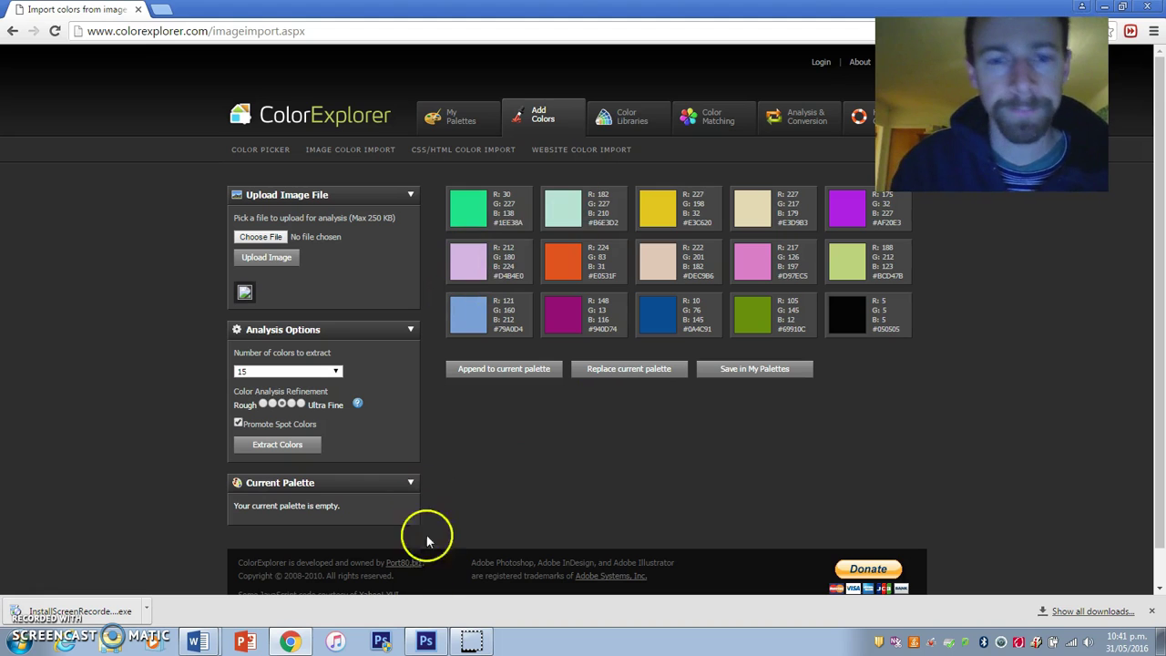
# Step: Switch to Photoshop, cut the grid of 15 swatches out of the ColorExplorer screenshot, and paste it into a new document
pyautogui.click(424, 642)
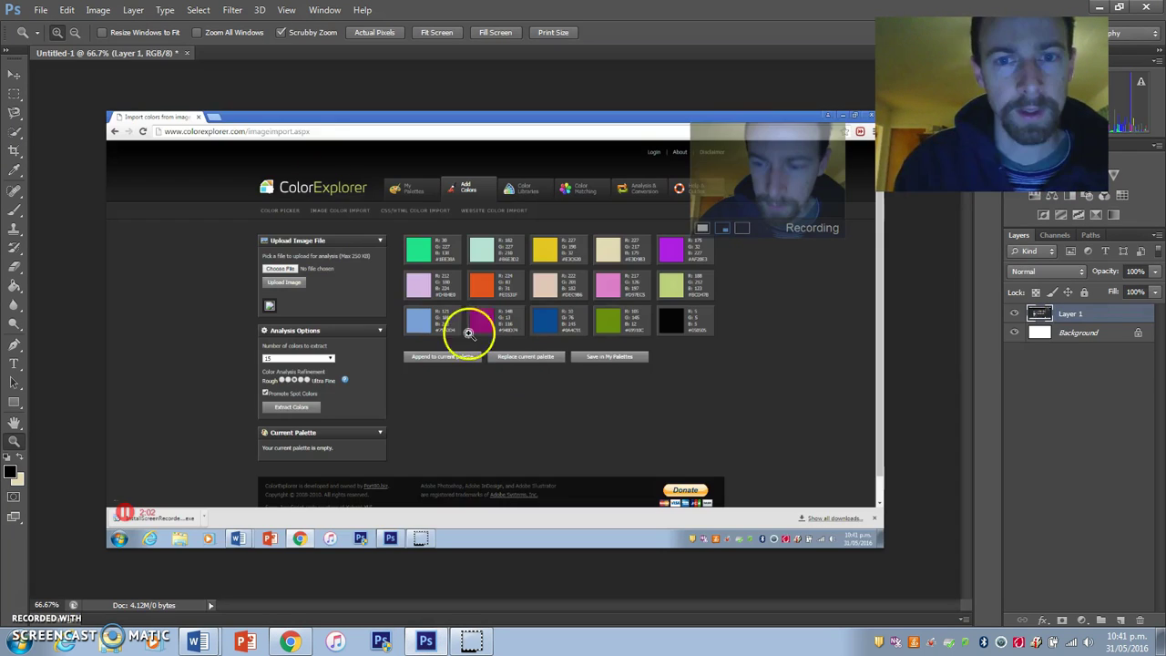
pyautogui.click(14, 95)
pyautogui.moveTo(401, 229); pyautogui.dragTo(726, 342)
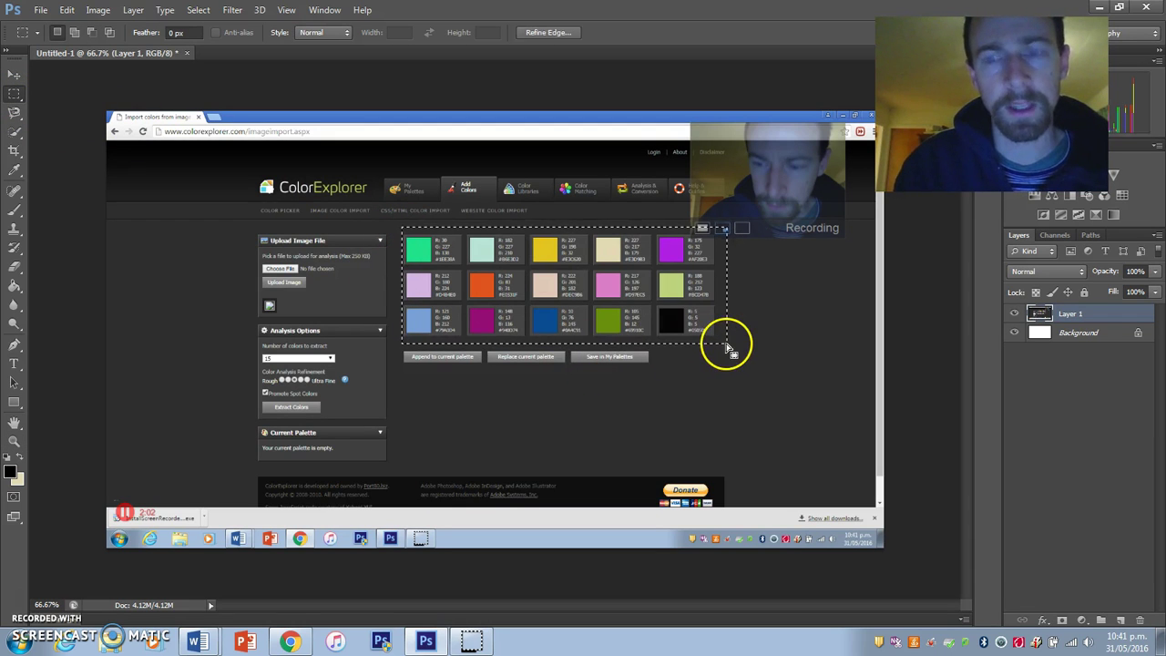
pyautogui.press('Delete')
pyautogui.hotkey('ctrl', 'n')
pyautogui.press('Return')
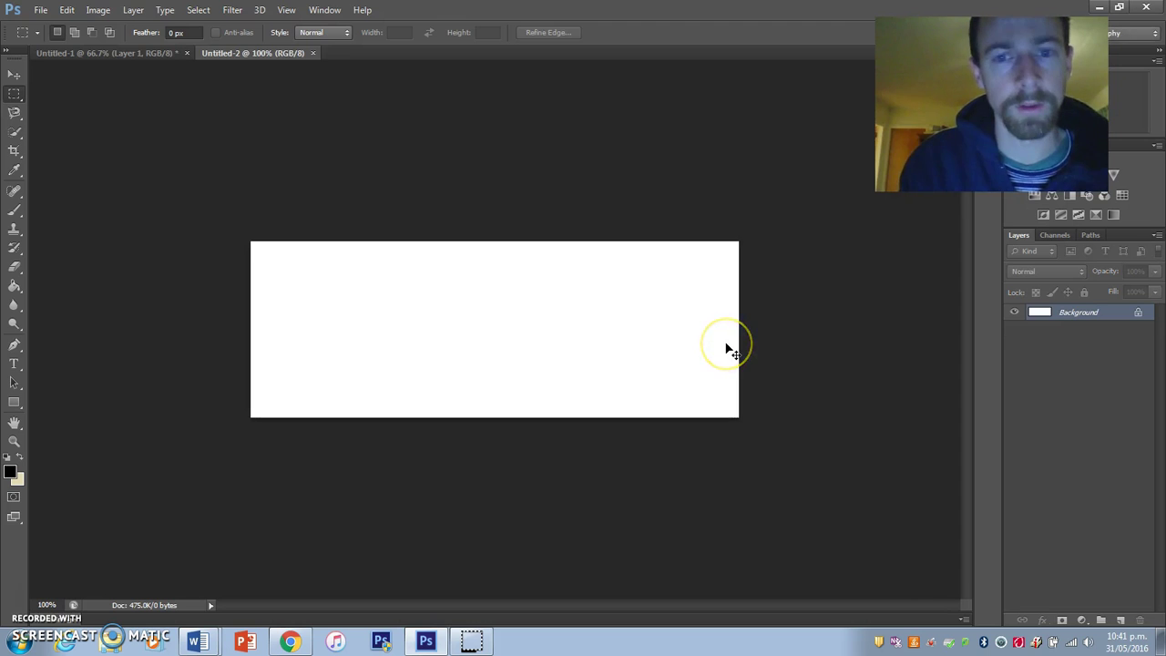
pyautogui.hotkey('ctrl', 'v')
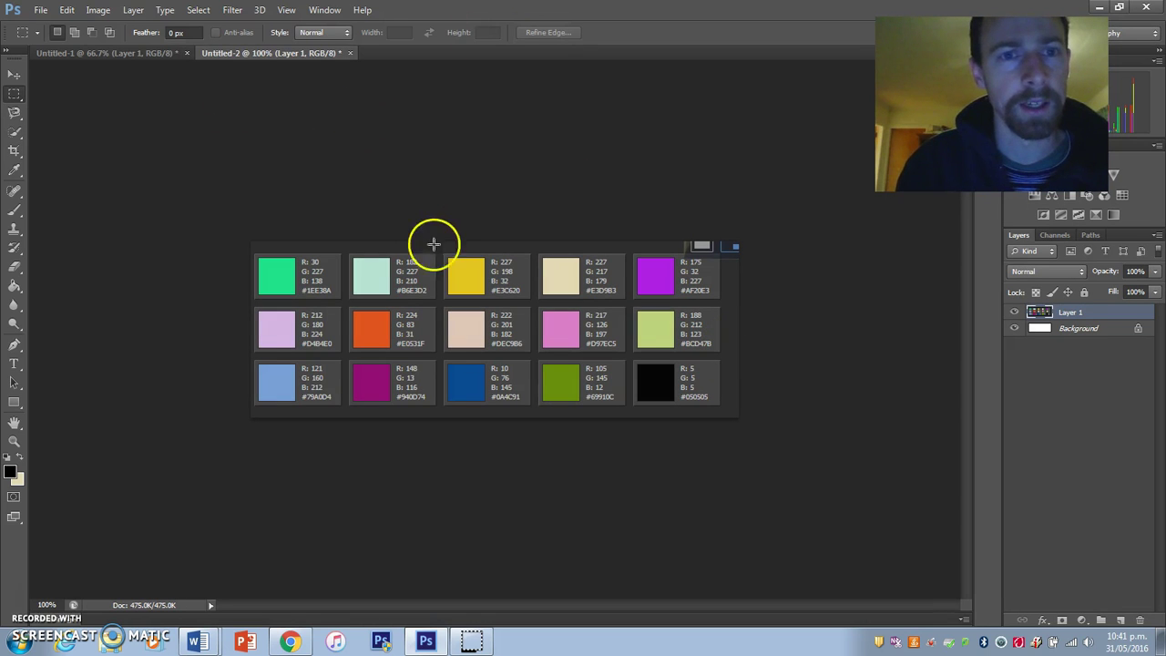
# Step: Open the JPEG "goldensection" from the Desktop
pyautogui.click(41, 10)
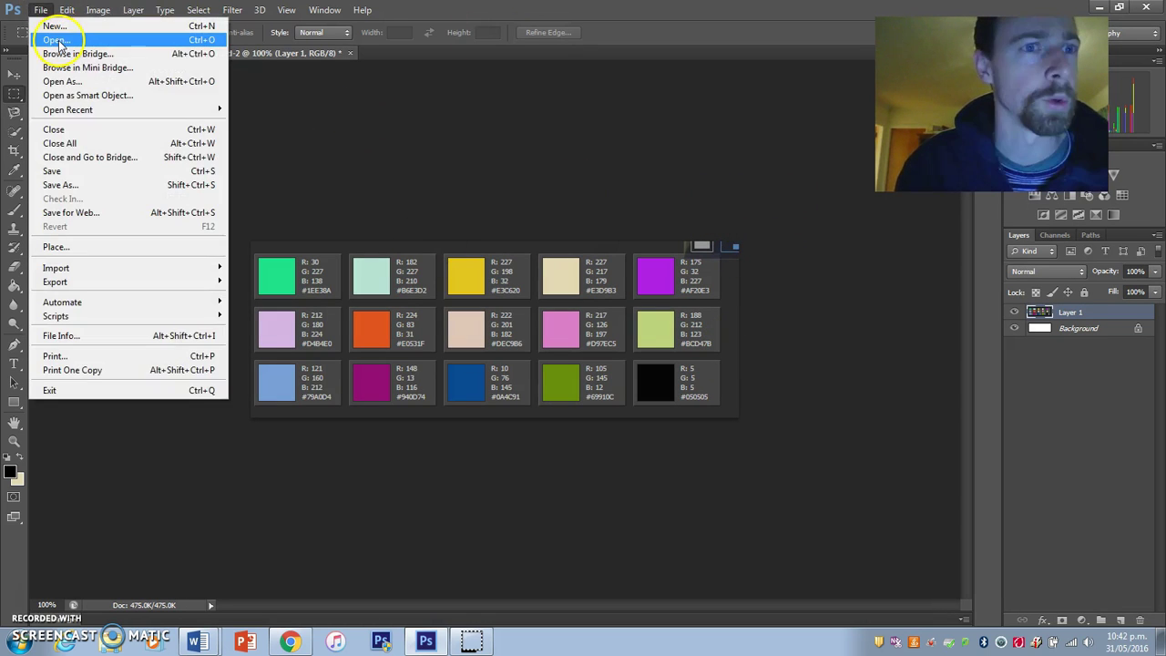
pyautogui.click(57, 41)
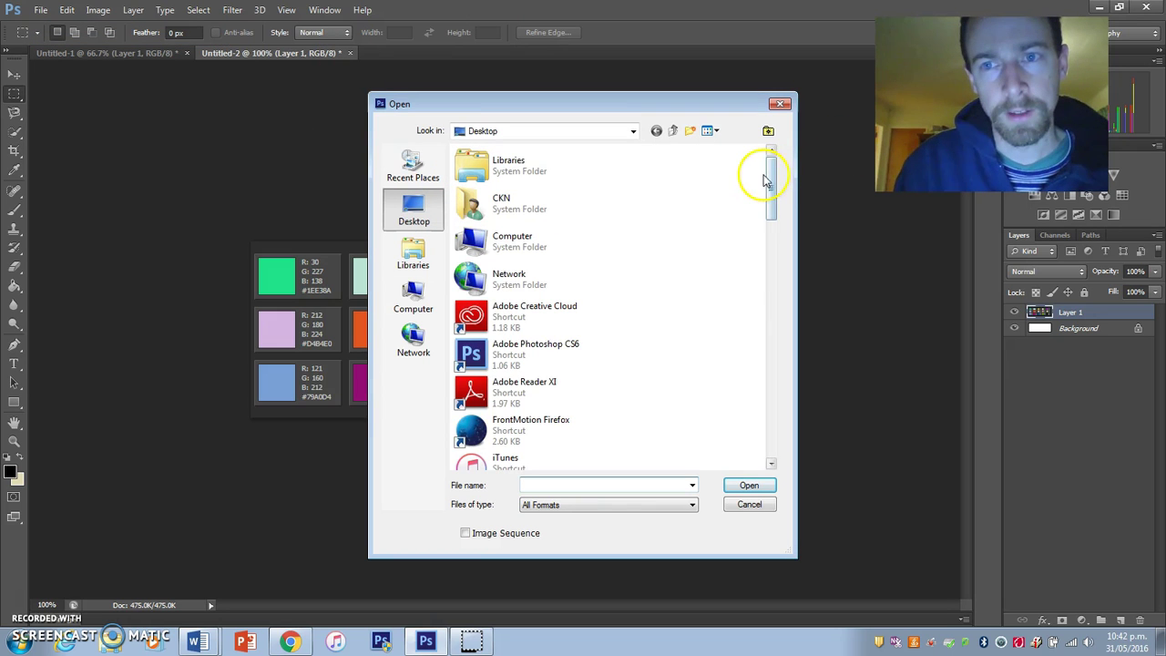
pyautogui.moveTo(770, 196); pyautogui.dragTo(776, 391)
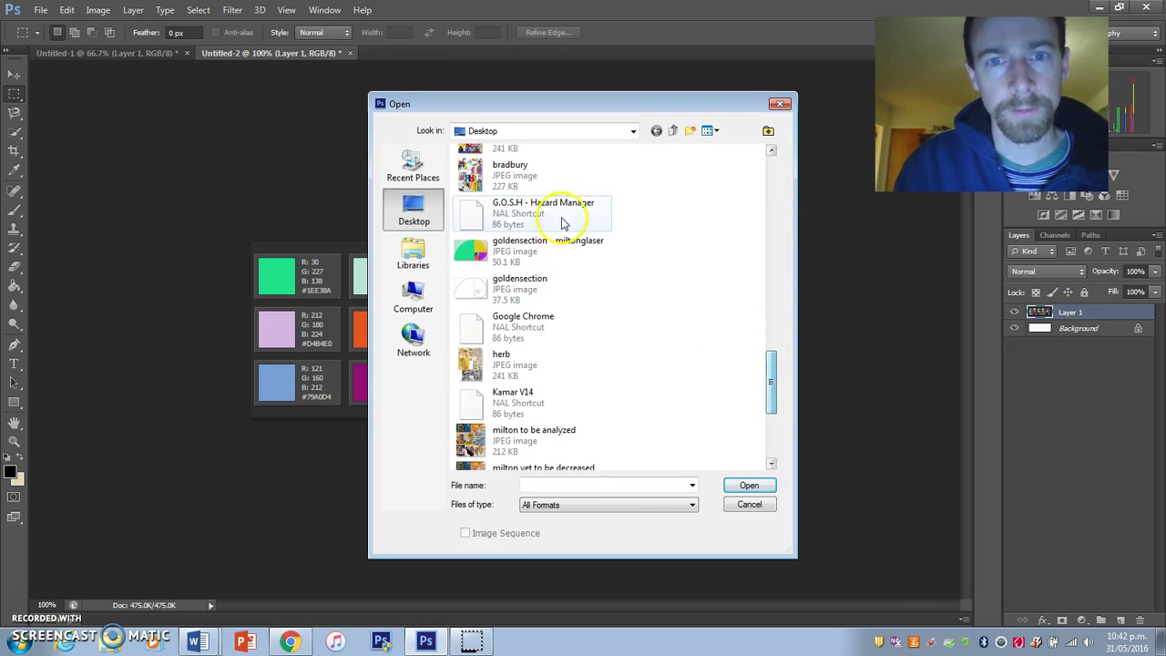
pyautogui.click(512, 285)
pyautogui.click(759, 492)
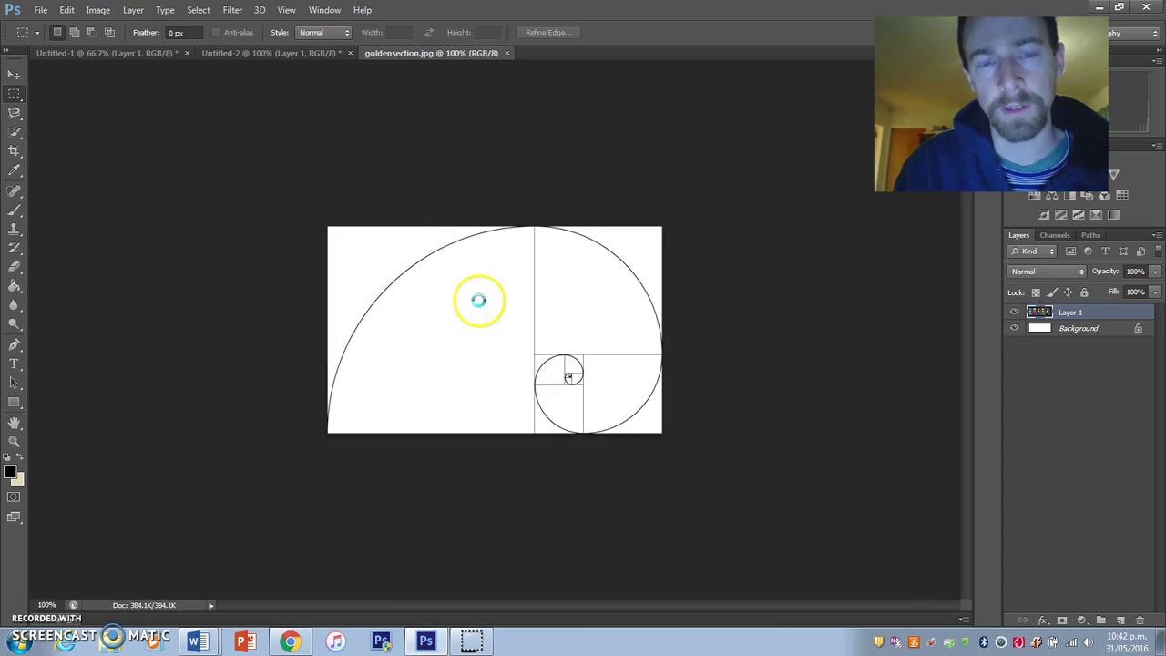
# Step: Close the Untitled-1 screenshot document without saving its changes
pyautogui.click(251, 55)
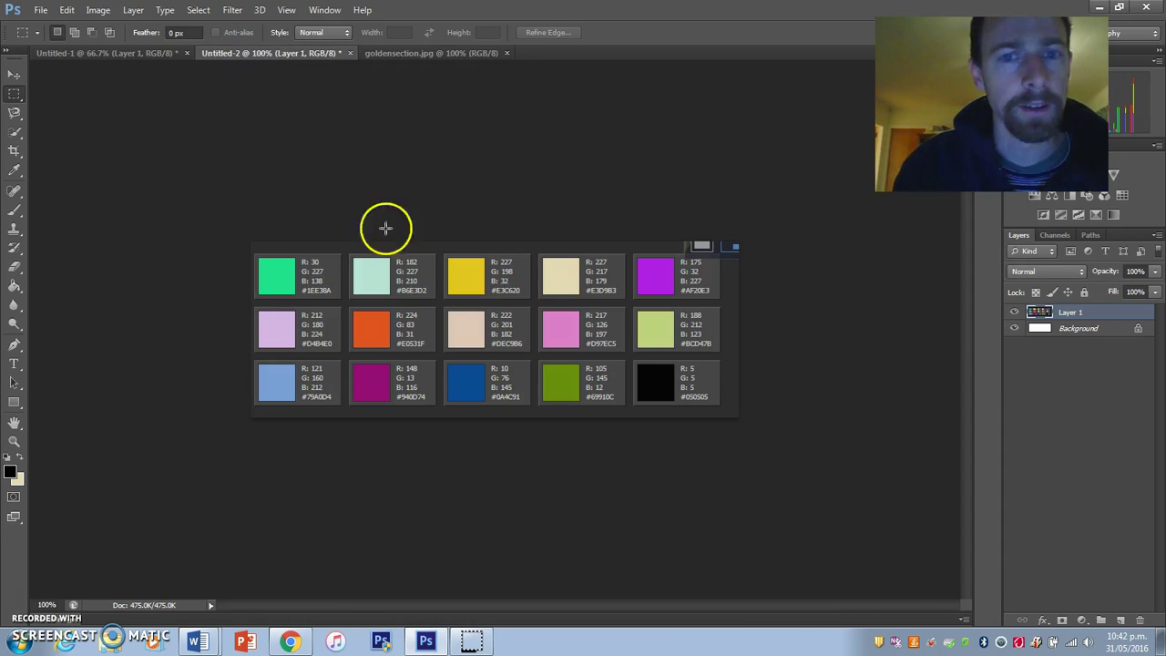
pyautogui.click(122, 56)
pyautogui.click(187, 54)
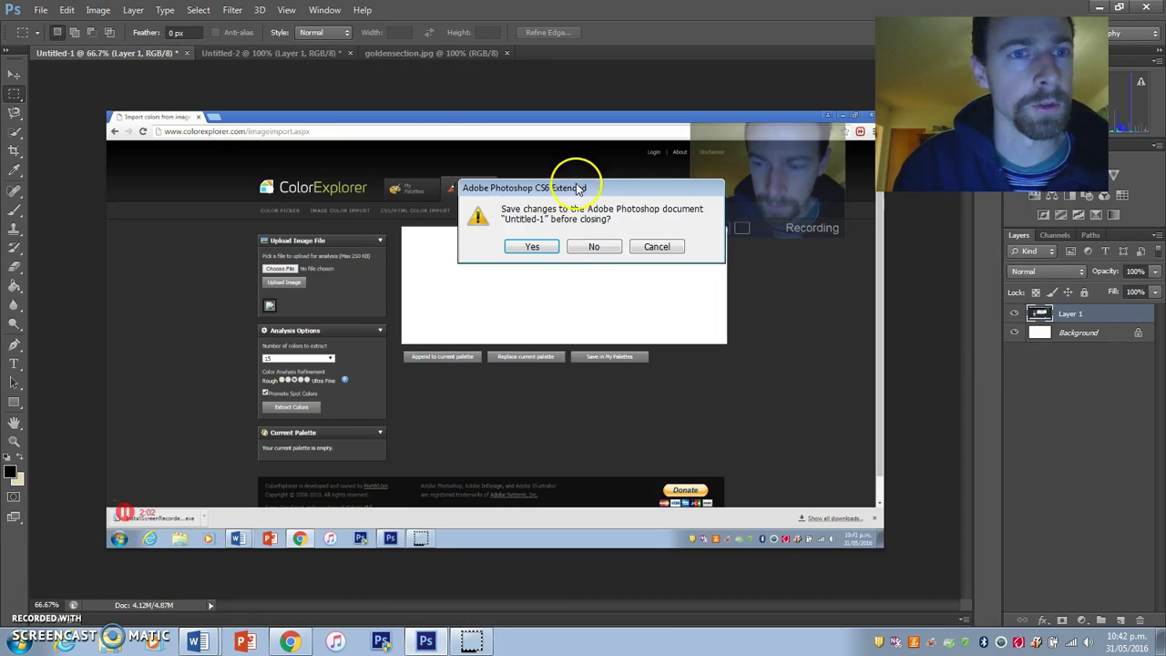
pyautogui.click(593, 246)
# Step: Sample the green #1EE38A swatch from the palette document and fill the largest quarter-circle of the golden section with it
pyautogui.click(14, 170)
pyautogui.click(285, 267)
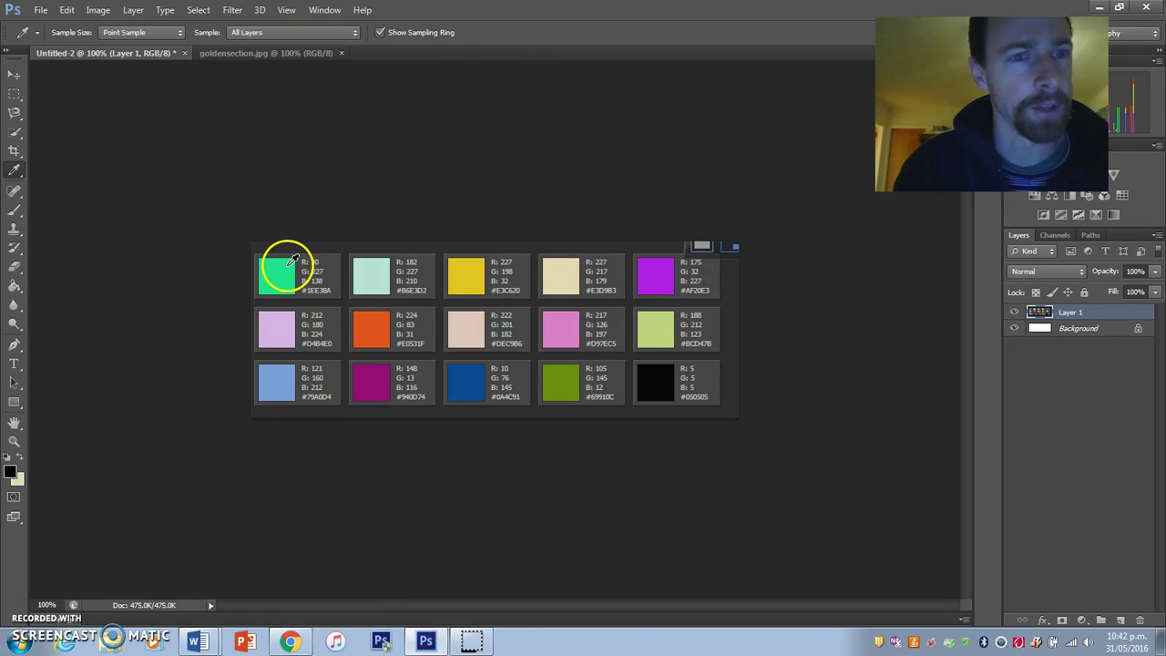
pyautogui.click(230, 55)
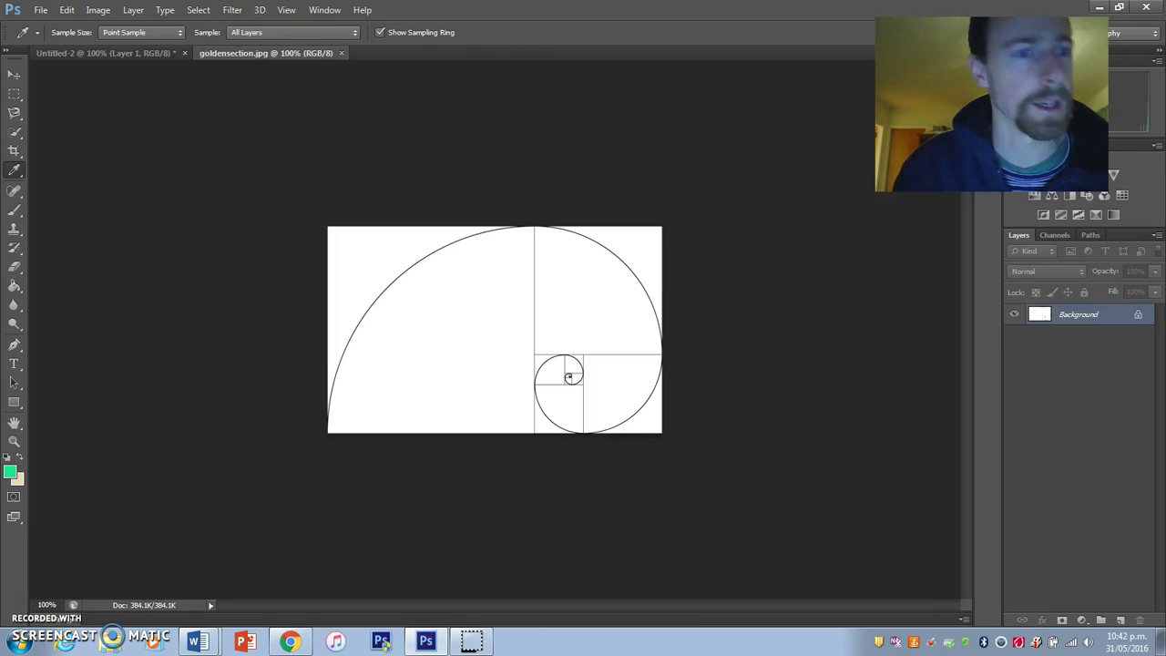
pyautogui.click(14, 286)
pyautogui.click(388, 310)
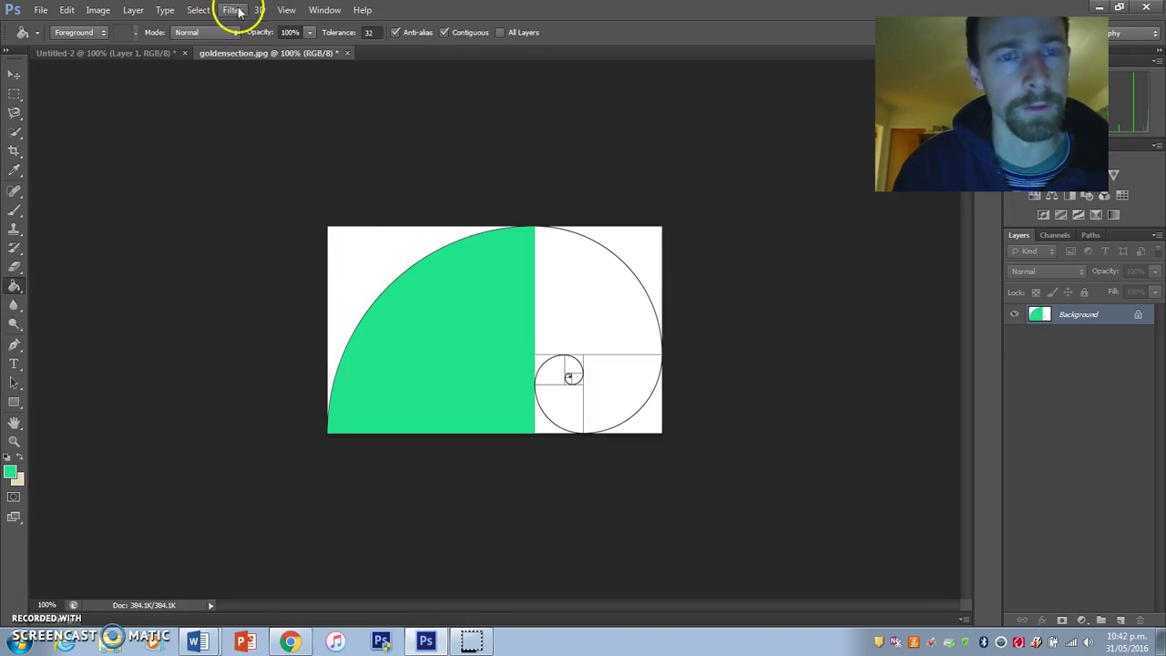
# Step: Sample the pale mint #B6E3D2 swatch and fill the corner outside the golden section's largest arc with it
pyautogui.click(138, 52)
pyautogui.click(14, 168)
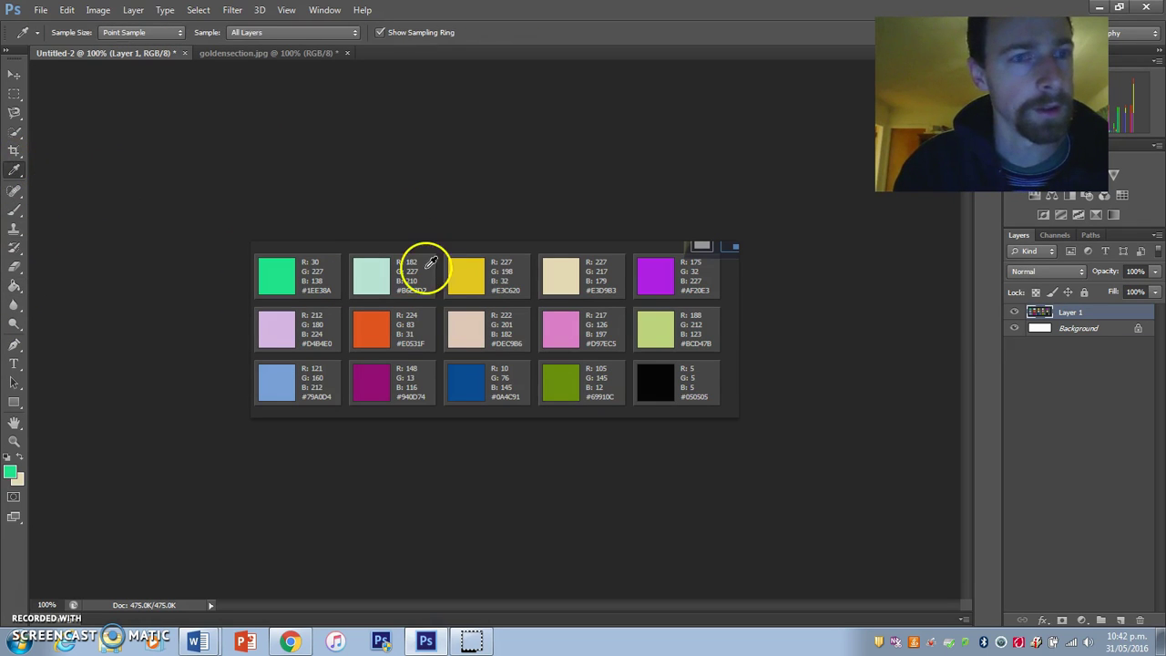
pyautogui.click(375, 272)
pyautogui.click(271, 53)
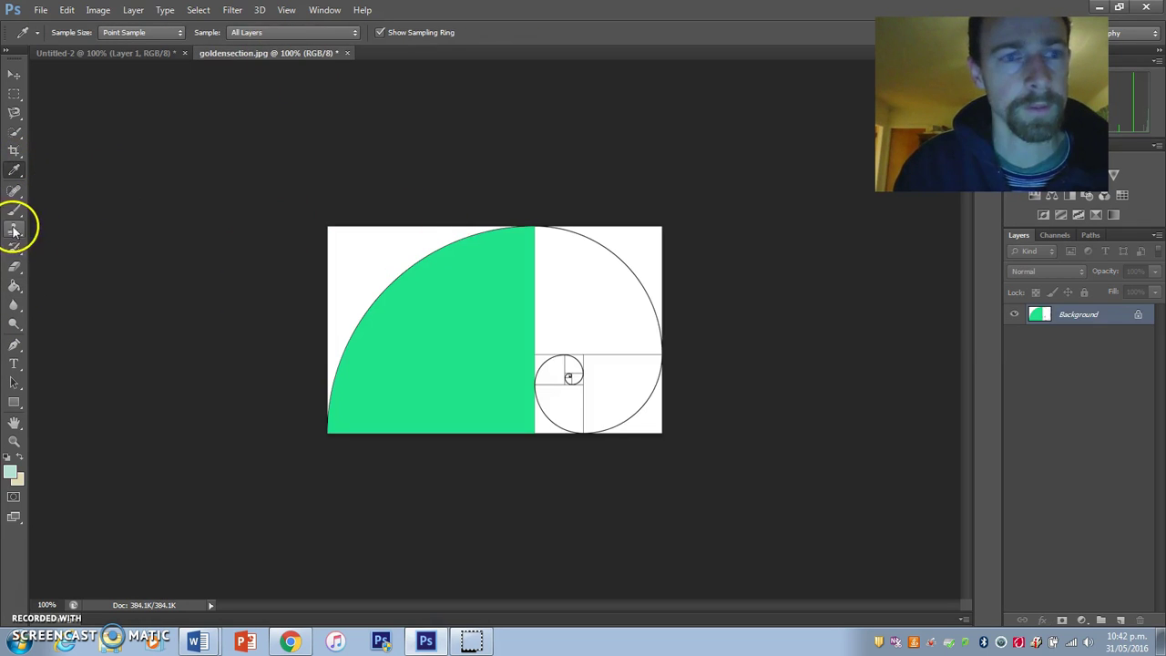
pyautogui.click(15, 284)
pyautogui.click(390, 234)
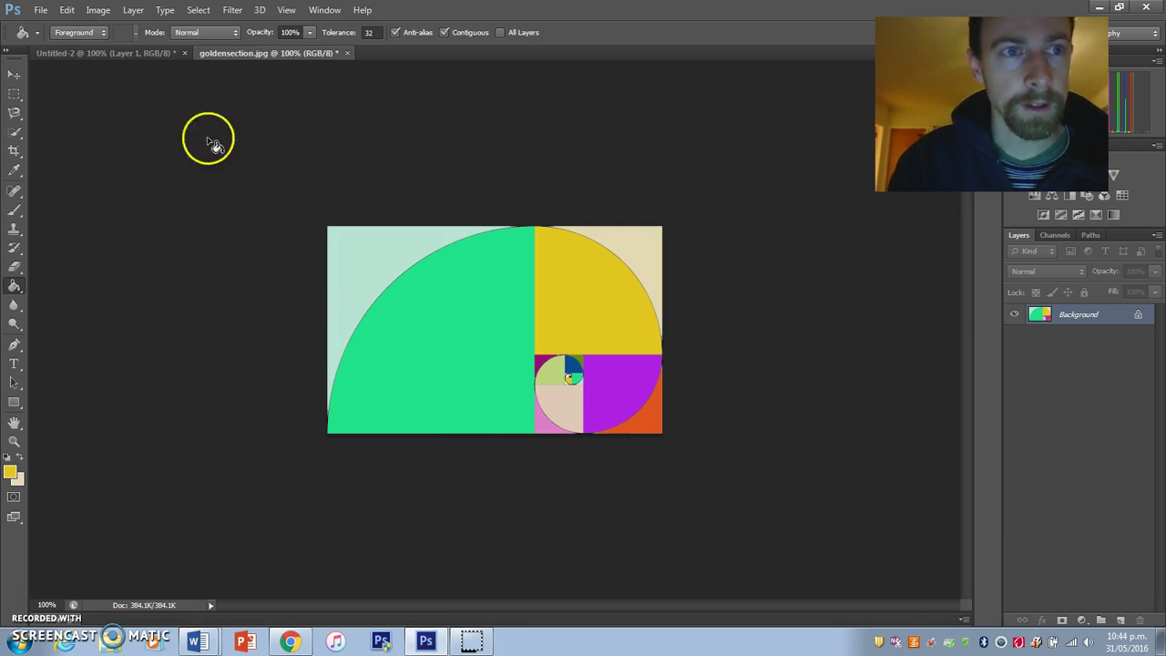
# Step: Create a new document with the International Paper preset at A3 size, 297 × 420 mm, 300 pixels/inch, RGB Color and white background
pyautogui.click(41, 10)
pyautogui.click(41, 24)
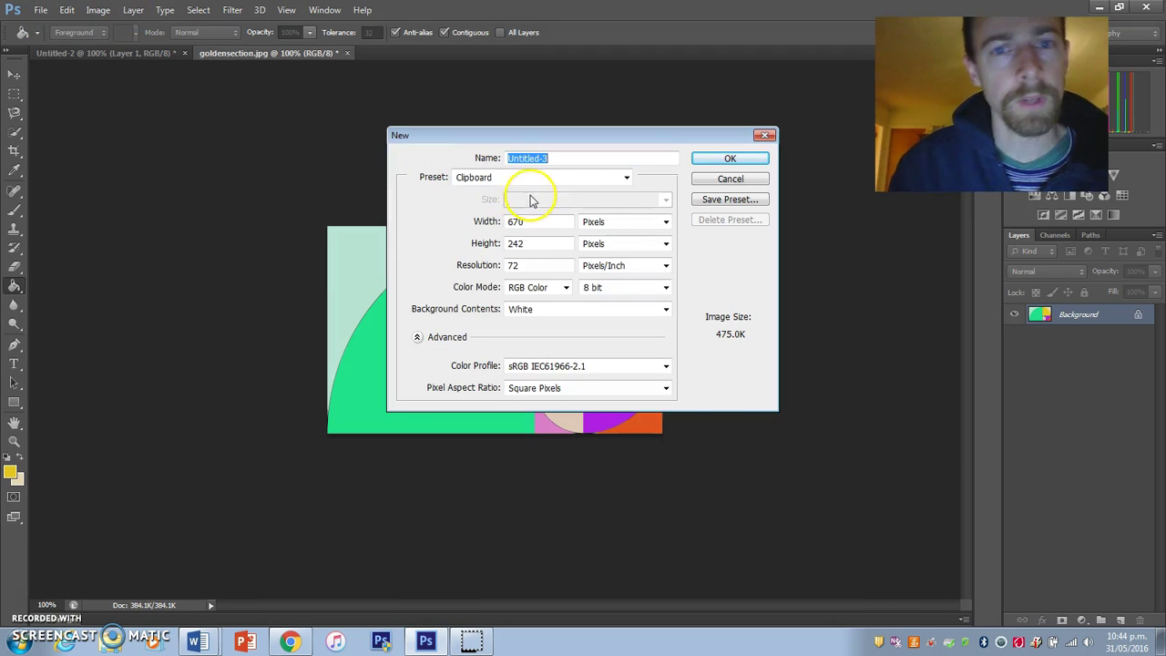
pyautogui.click(524, 177)
pyautogui.click(516, 237)
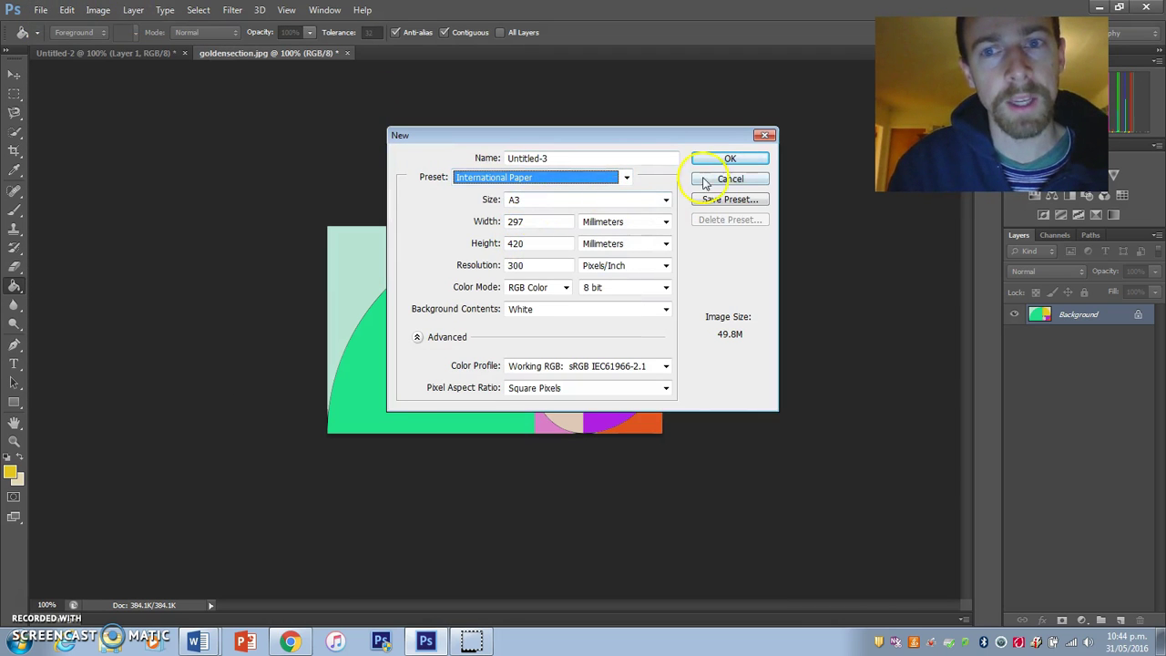
pyautogui.click(732, 160)
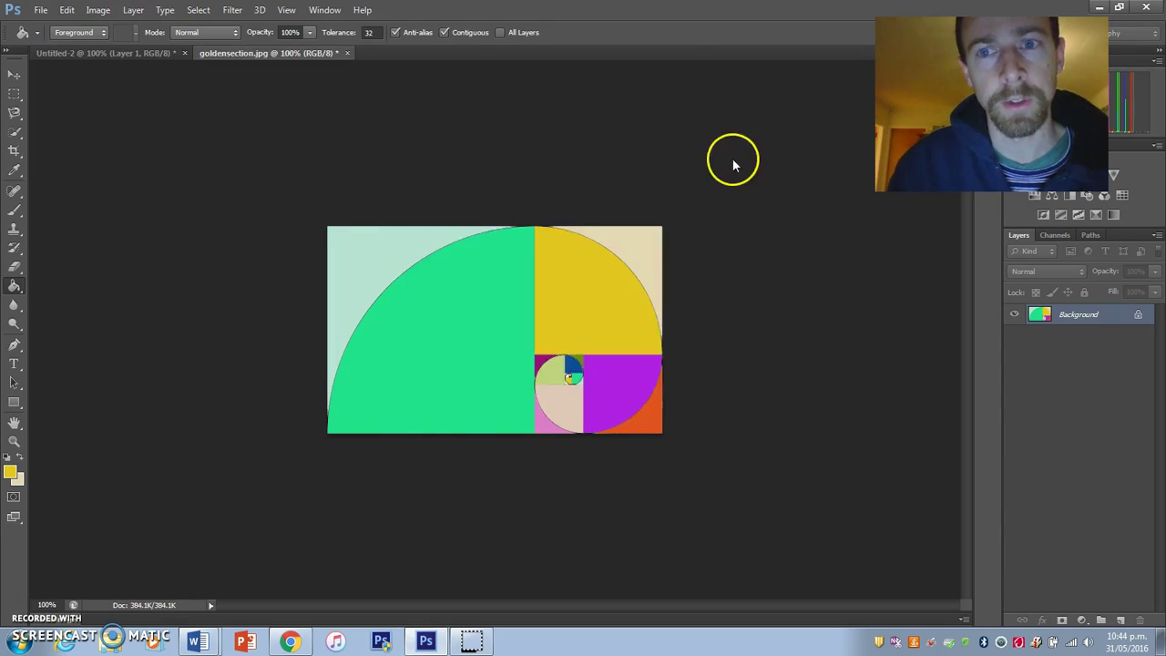
# Step: Cut the whole colored golden section diagram from goldensection.jpg and paste it into the new A3 document
pyautogui.click(235, 53)
pyautogui.hotkey('ctrl', 'BackSpace')
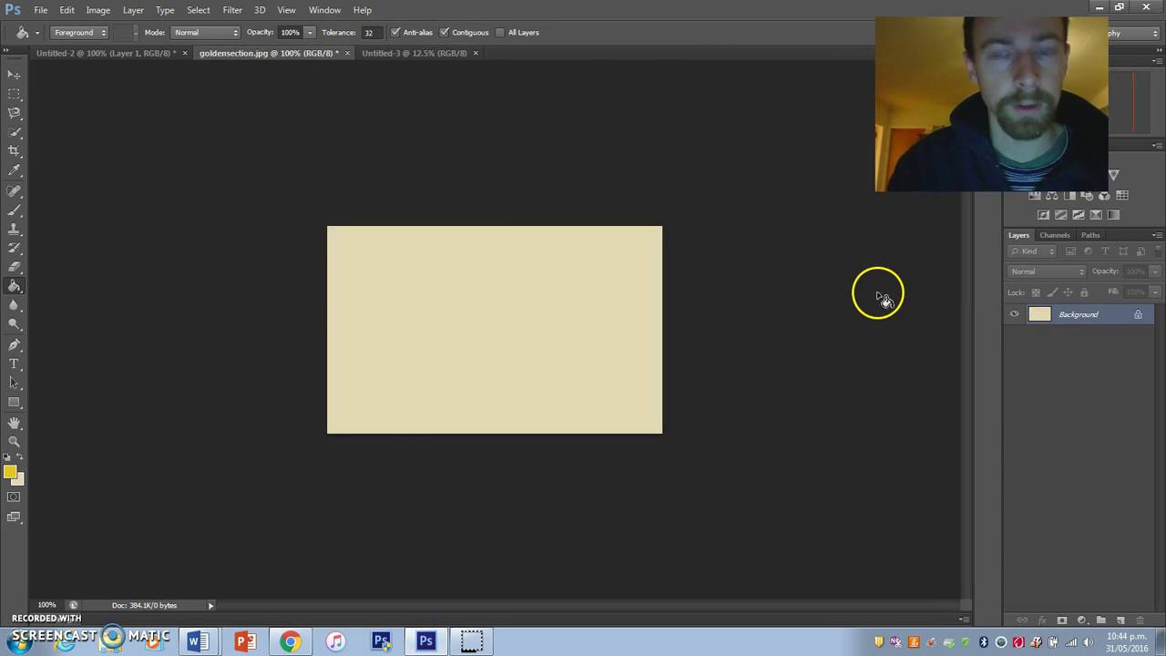
pyautogui.click(403, 55)
pyautogui.hotkey('ctrl', 'v')
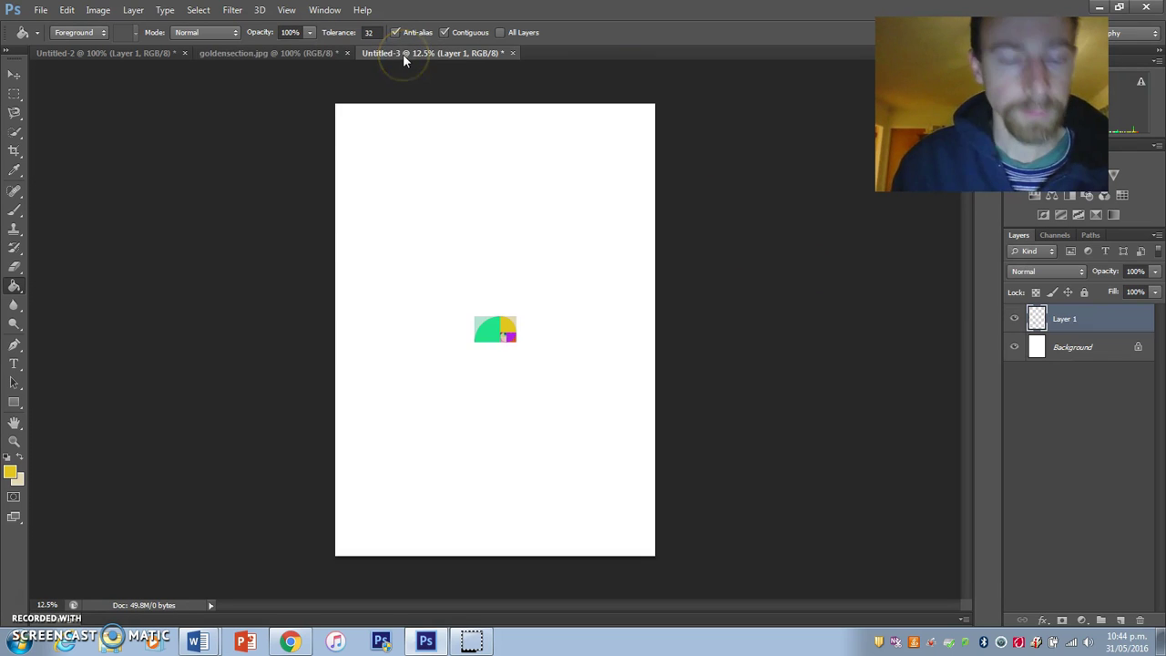
# Step: Enlarge the pasted golden section diagram with Free Transform and place it in the lower-right corner of the A3 page
pyautogui.click(15, 72)
pyautogui.moveTo(494, 331); pyautogui.dragTo(571, 480)
pyautogui.hotkey('ctrl', 't')
pyautogui.press('Return')
pyautogui.moveTo(527, 518); pyautogui.dragTo(600, 531)
# Step: Add a black outside Stroke layer style to the golden section layer and keep the diagram in the page's lower-right corner
pyautogui.doubleClick(1126, 326)
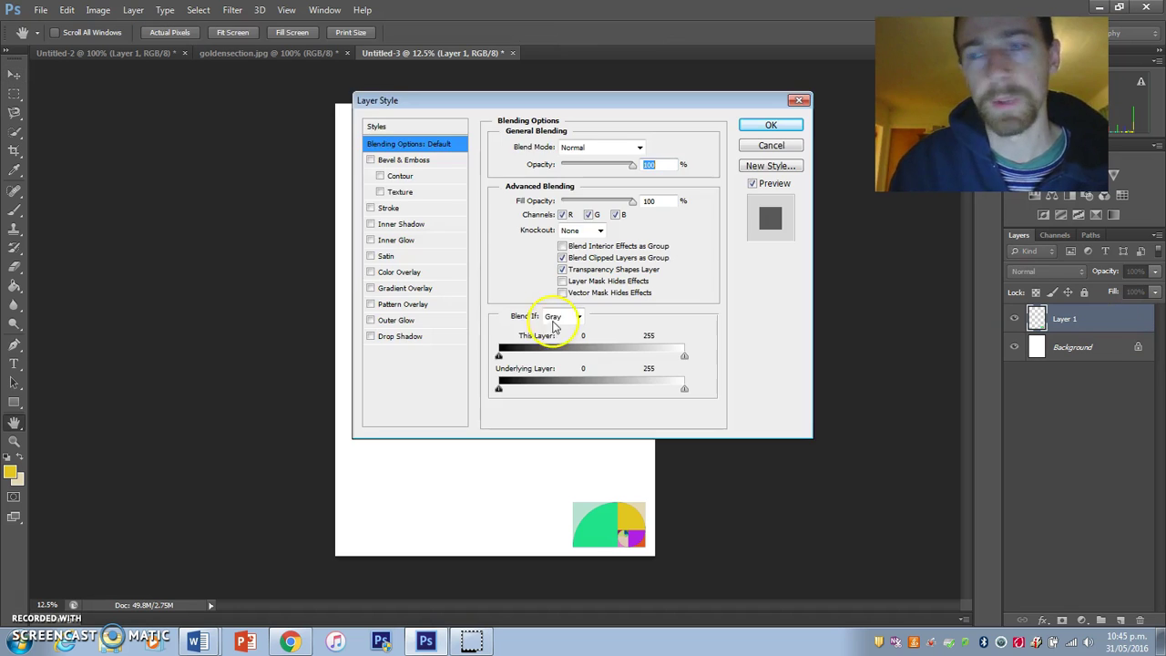
pyautogui.click(395, 209)
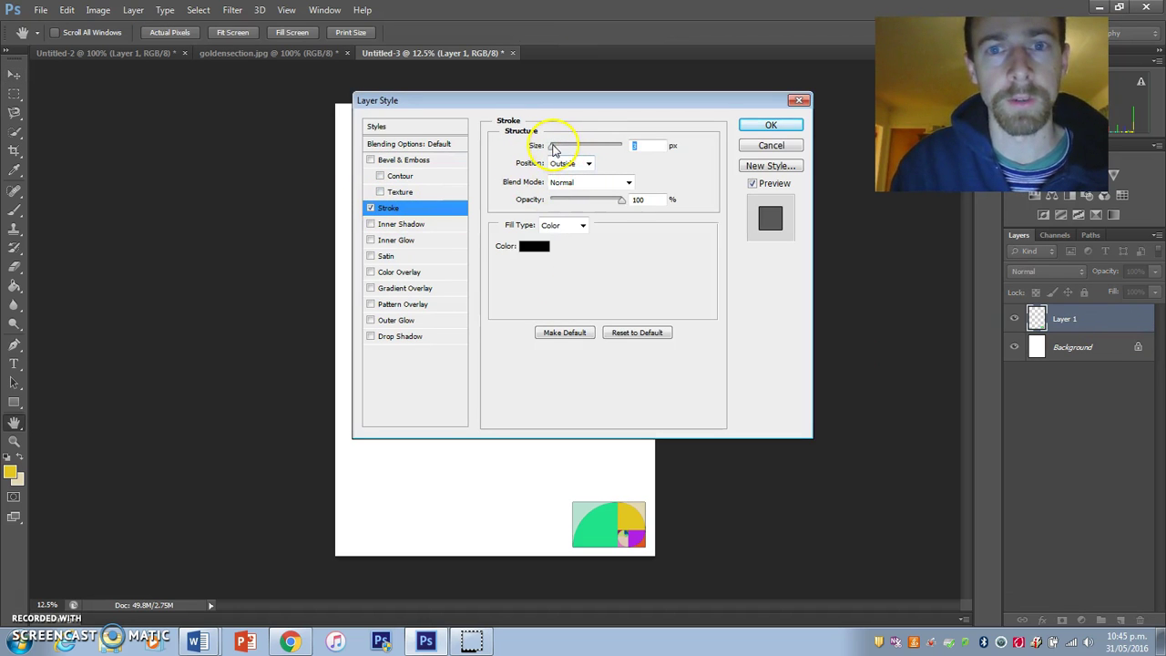
pyautogui.click(767, 126)
pyautogui.moveTo(517, 426); pyautogui.dragTo(596, 521)
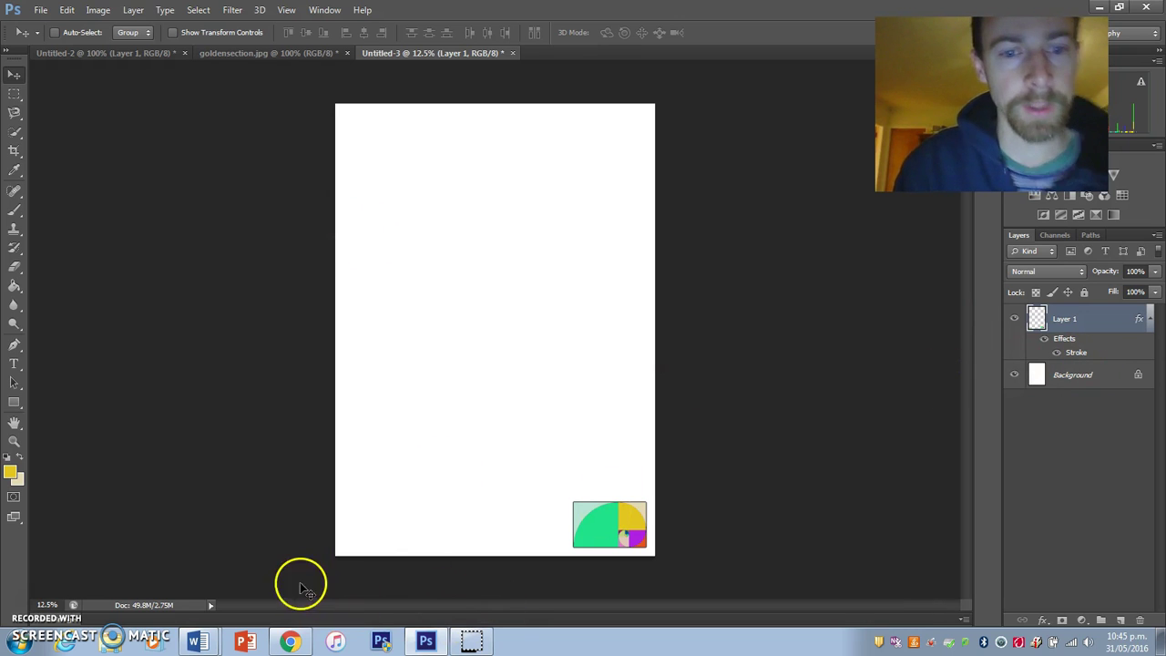
# Step: Switch to the Information document in Word and read the Milton Glaser biography at its start
pyautogui.moveTo(195, 648)
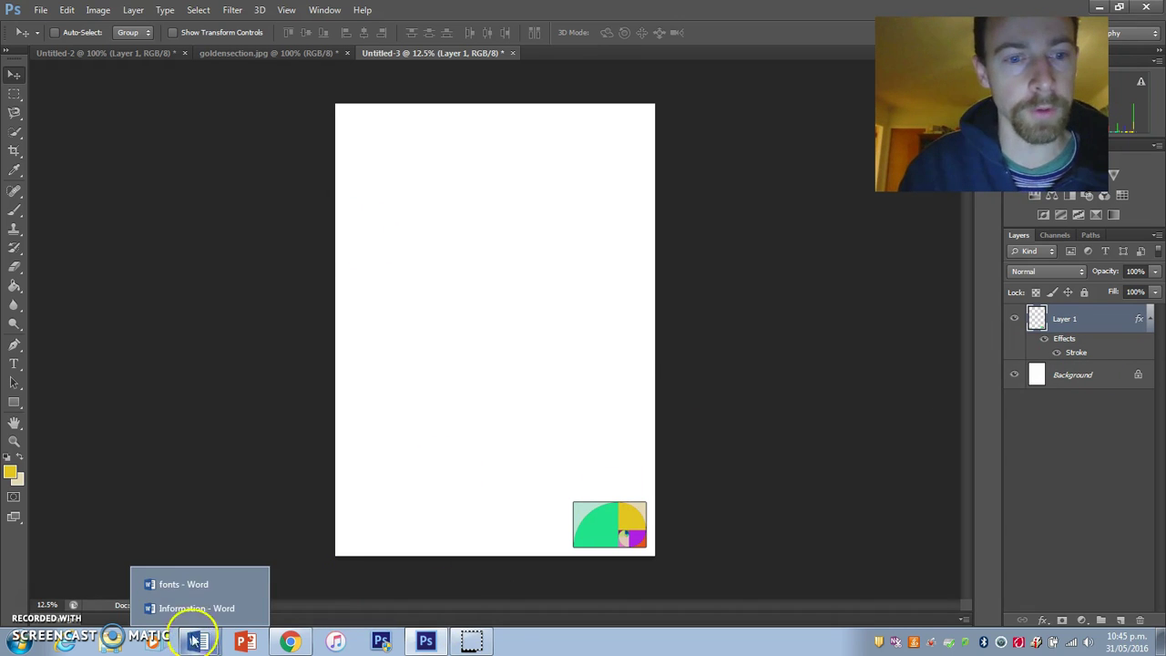
pyautogui.click(187, 608)
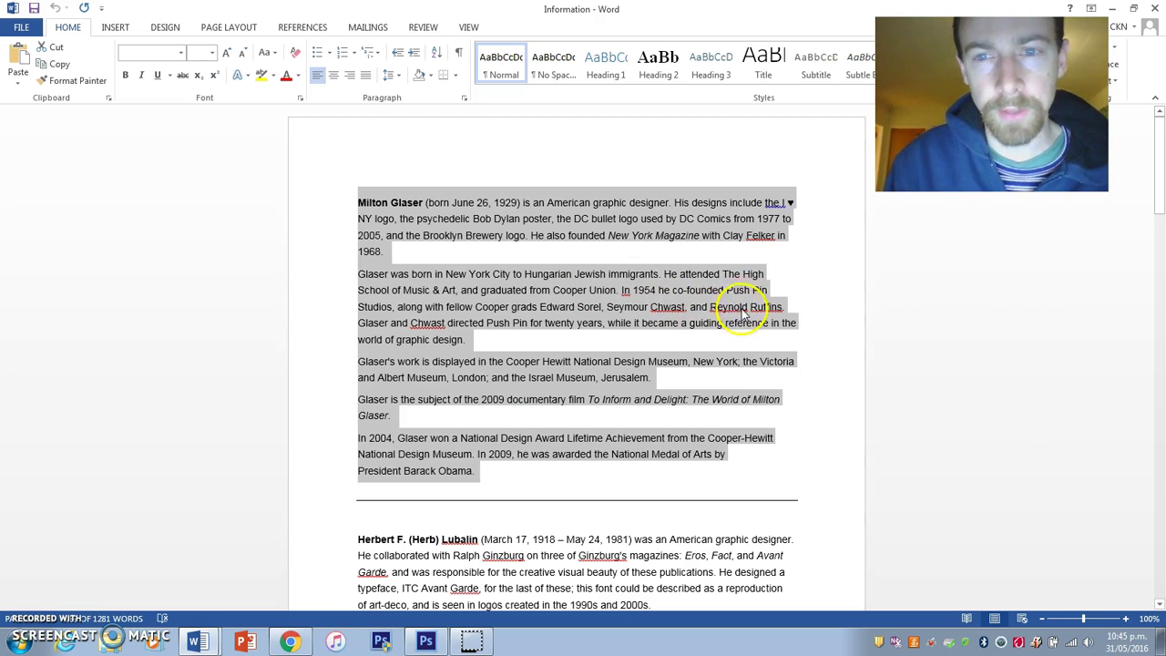
pyautogui.moveTo(1161, 146)
pyautogui.mouseDown()
pyautogui.moveTo(1162, 206)
pyautogui.moveTo(1161, 146)
pyautogui.mouseUp()
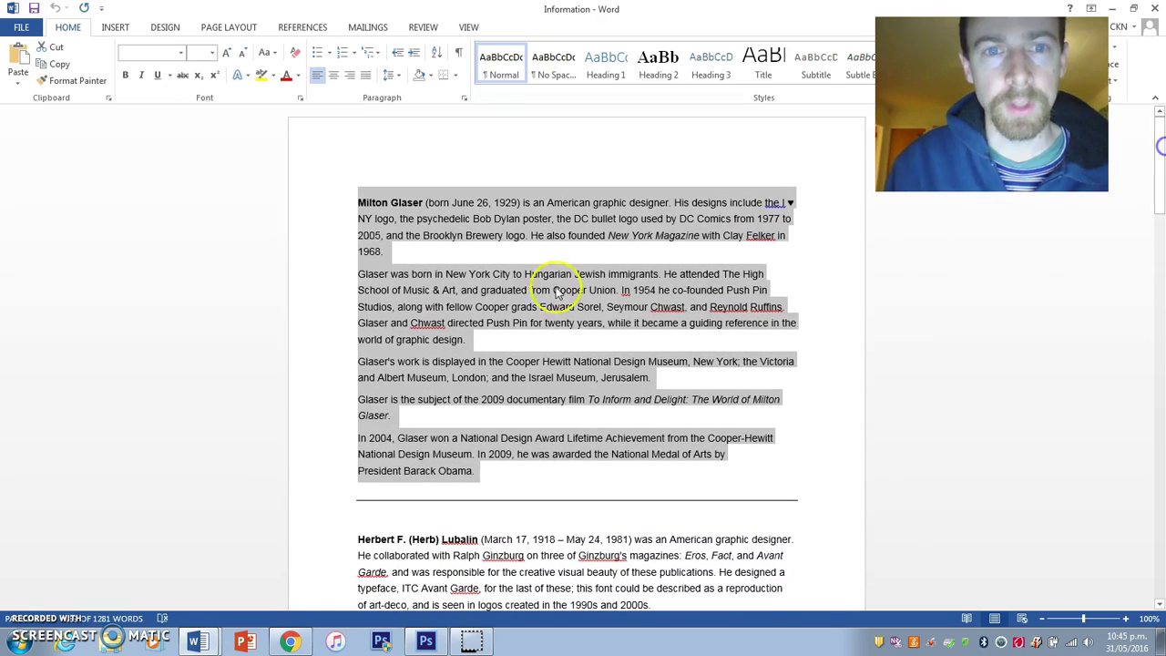
# Step: Switch to the fonts document in Word and examine the five typefaces listed under Milton Glaser
pyautogui.click(199, 640)
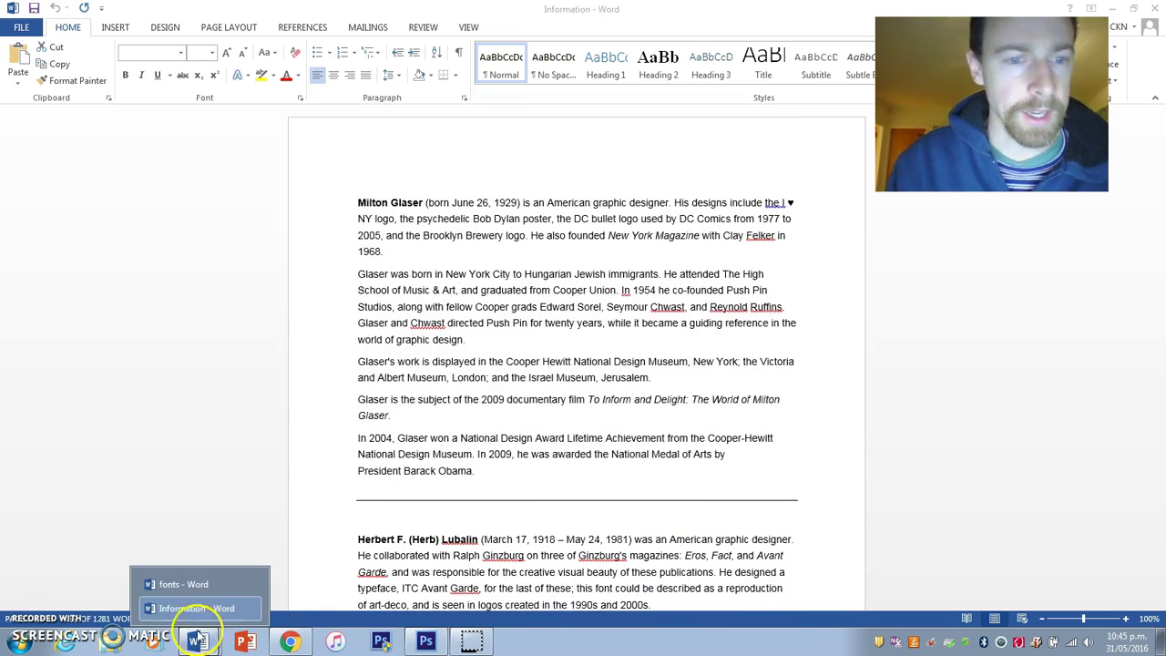
pyautogui.click(183, 584)
pyautogui.click(353, 229)
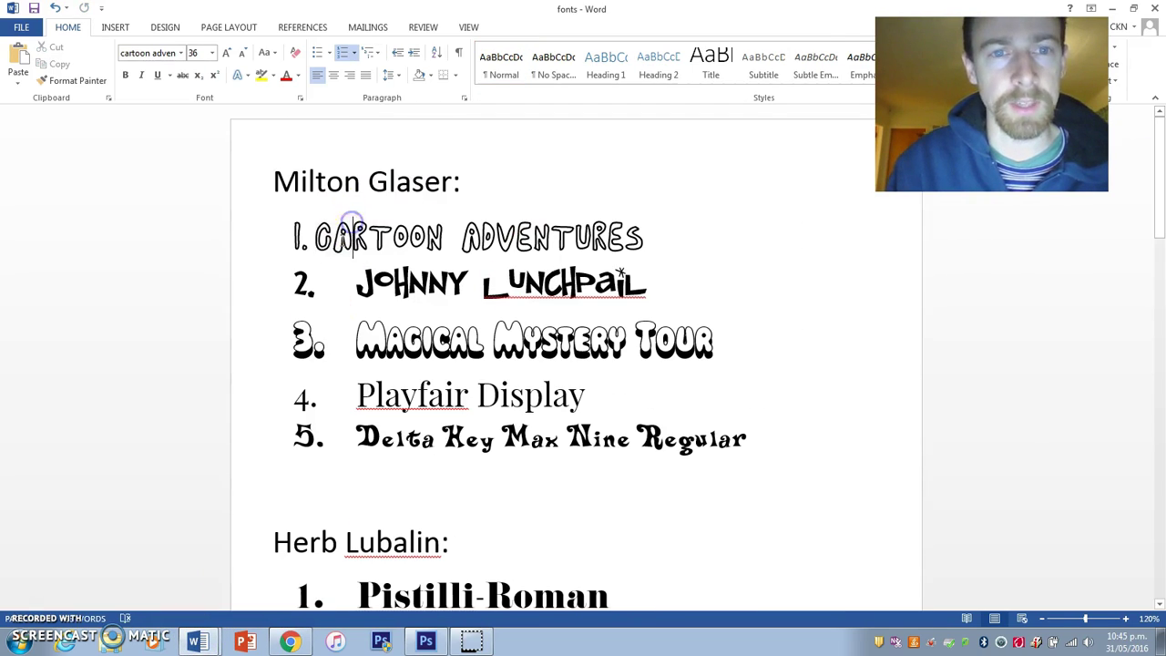
pyautogui.moveTo(314, 239); pyautogui.dragTo(736, 441)
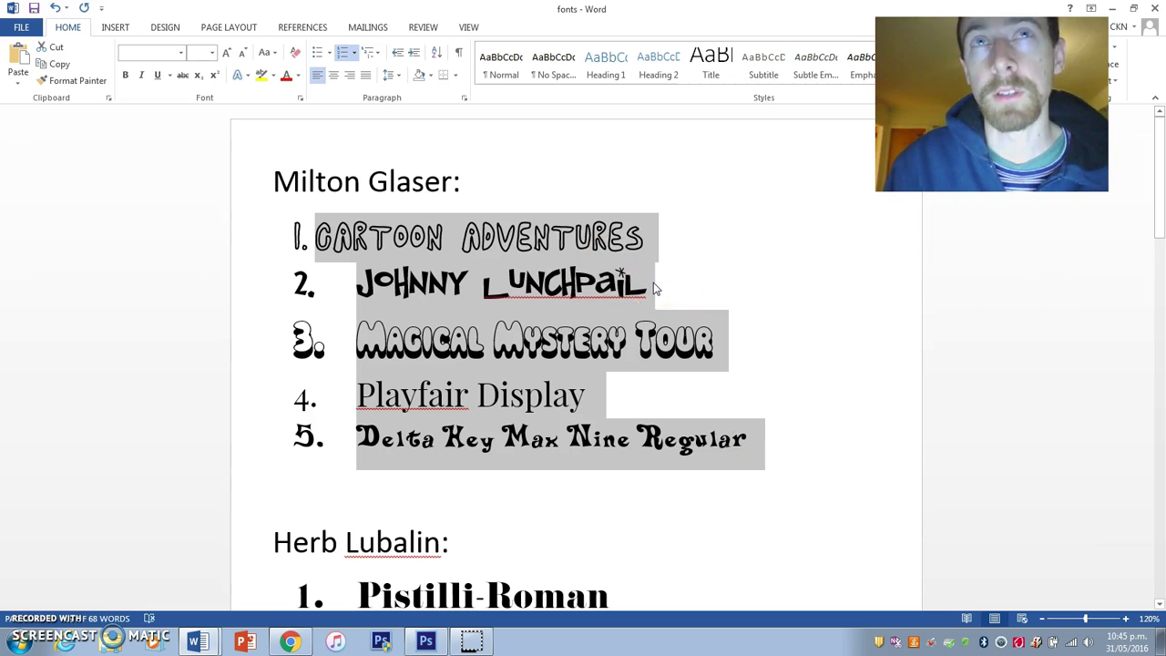
pyautogui.click(654, 288)
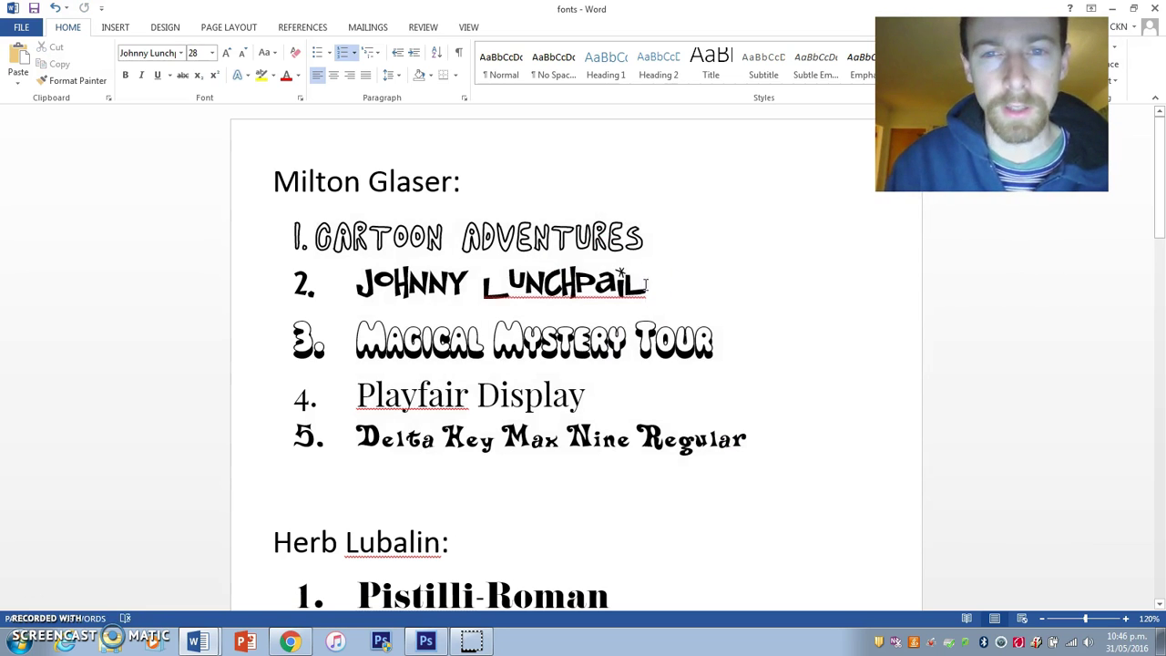
pyautogui.moveTo(570, 386); pyautogui.dragTo(365, 278)
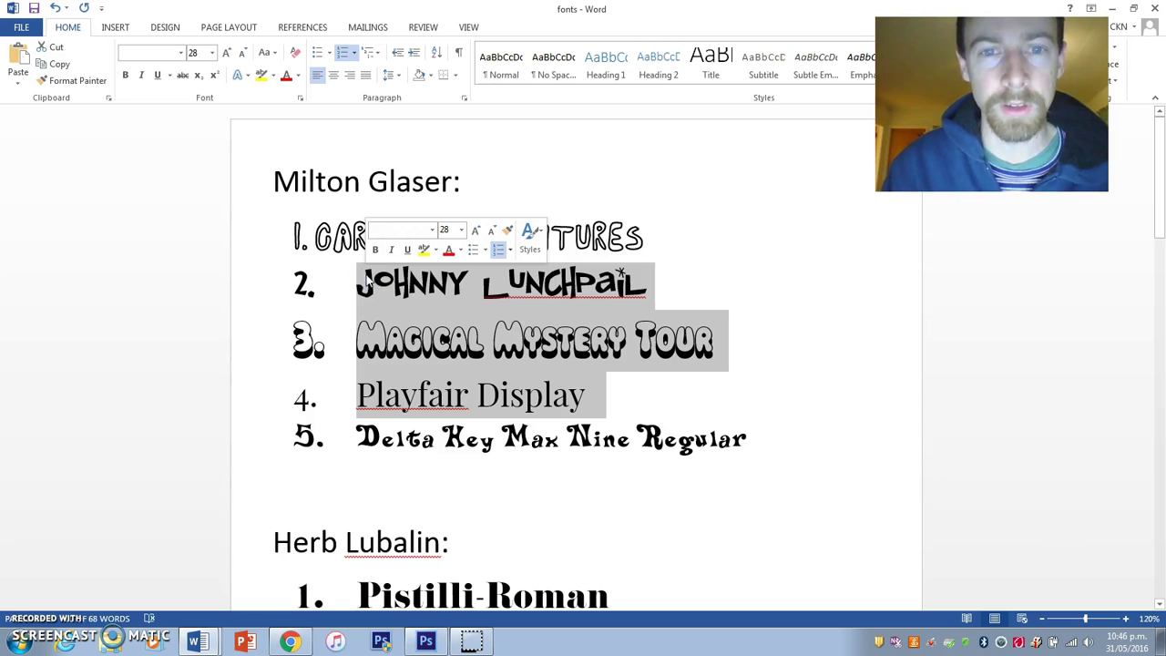
pyautogui.click(357, 241)
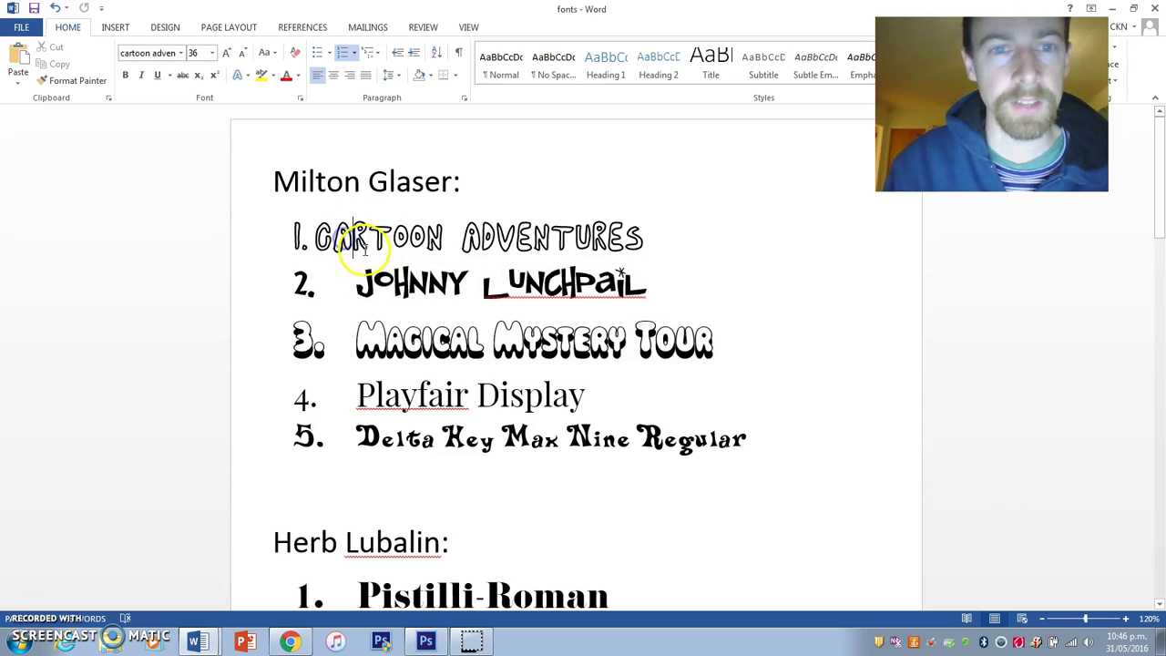
# Step: Examine the Johnny Lunchpail, Magical Mystery Tour, Delta Hey Max Nine and Playfair Display samples, and return to the Information document
pyautogui.click(645, 285)
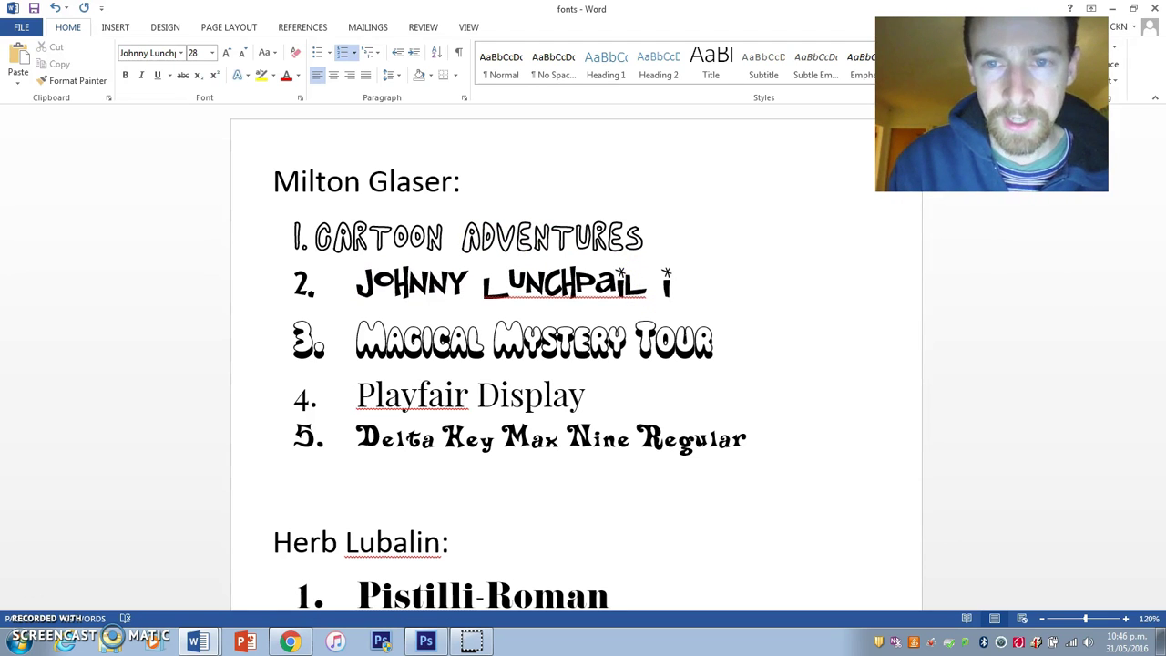
pyautogui.click(692, 341)
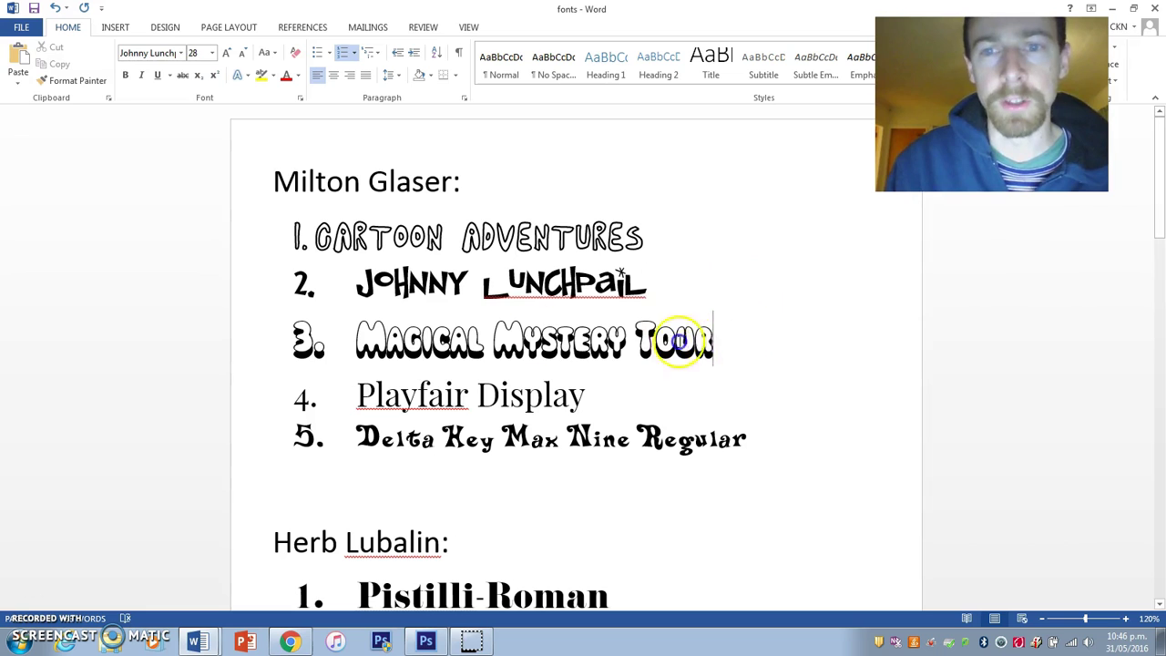
pyautogui.moveTo(710, 341); pyautogui.dragTo(401, 342)
pyautogui.click(426, 393)
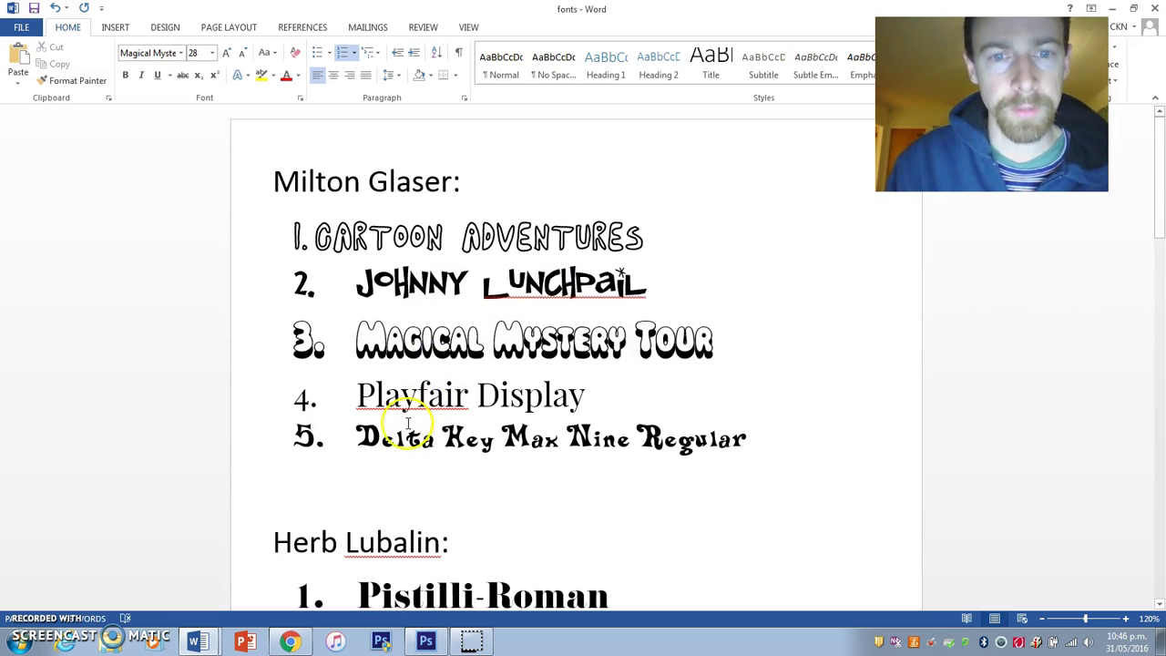
pyautogui.moveTo(748, 439); pyautogui.dragTo(365, 437)
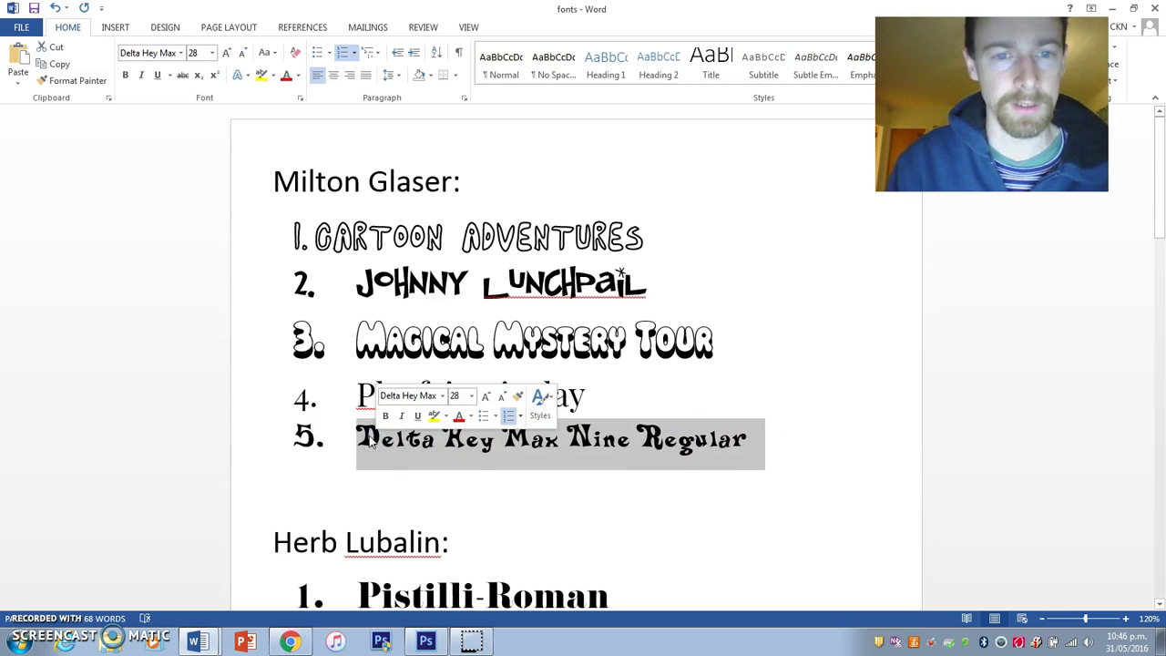
pyautogui.click(369, 440)
pyautogui.moveTo(359, 396); pyautogui.dragTo(583, 398)
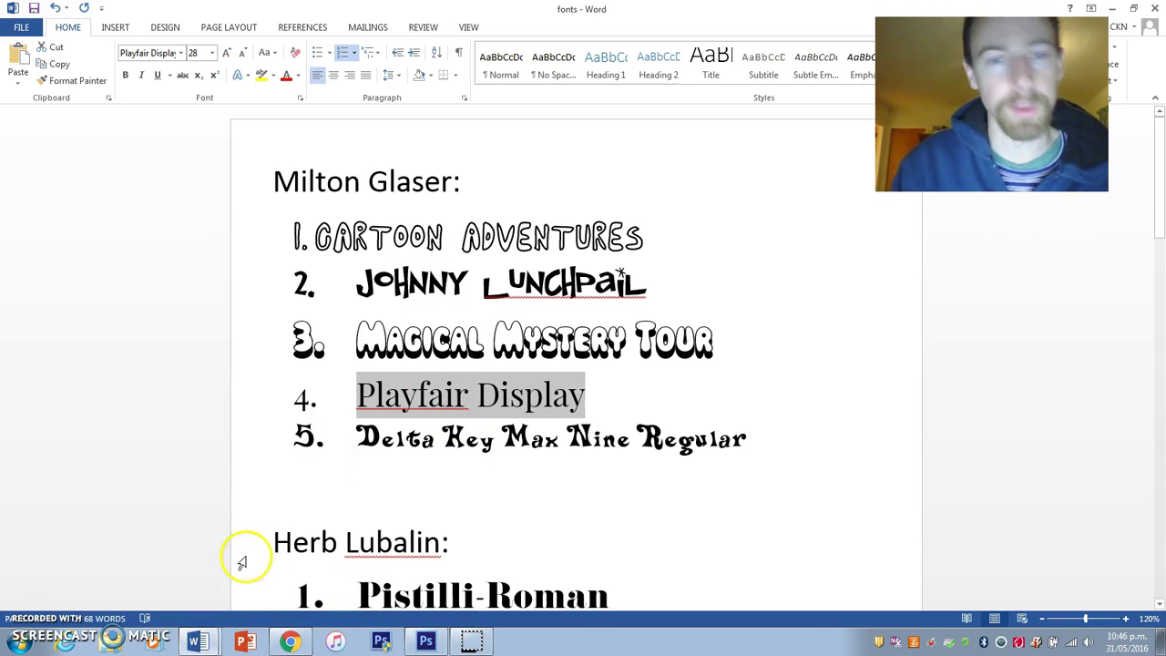
pyautogui.moveTo(202, 643)
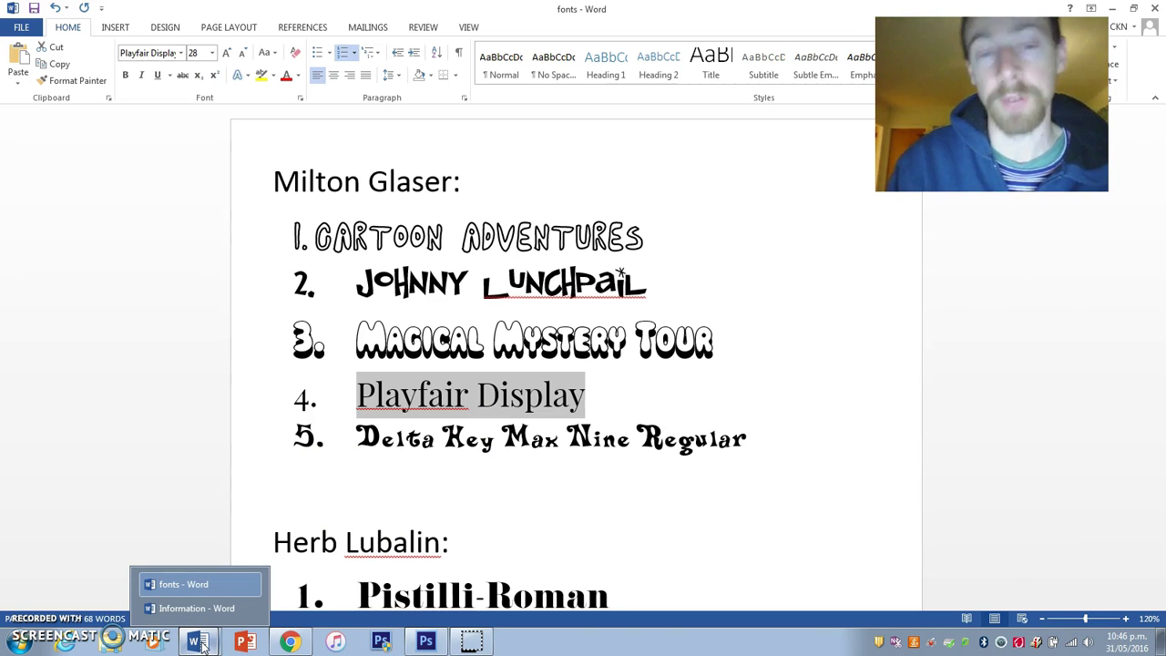
pyautogui.click(195, 607)
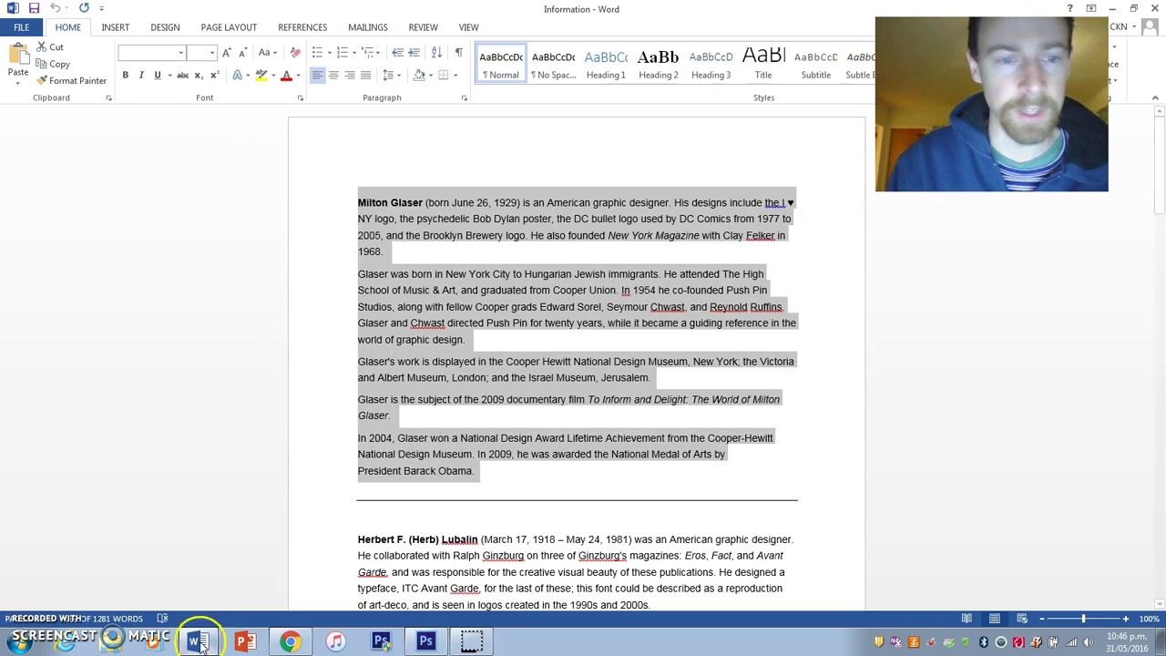
# Step: Switch to Photoshop and open the milton_glaser photo from the milton glaser folder inside 13 Designers
pyautogui.click(425, 641)
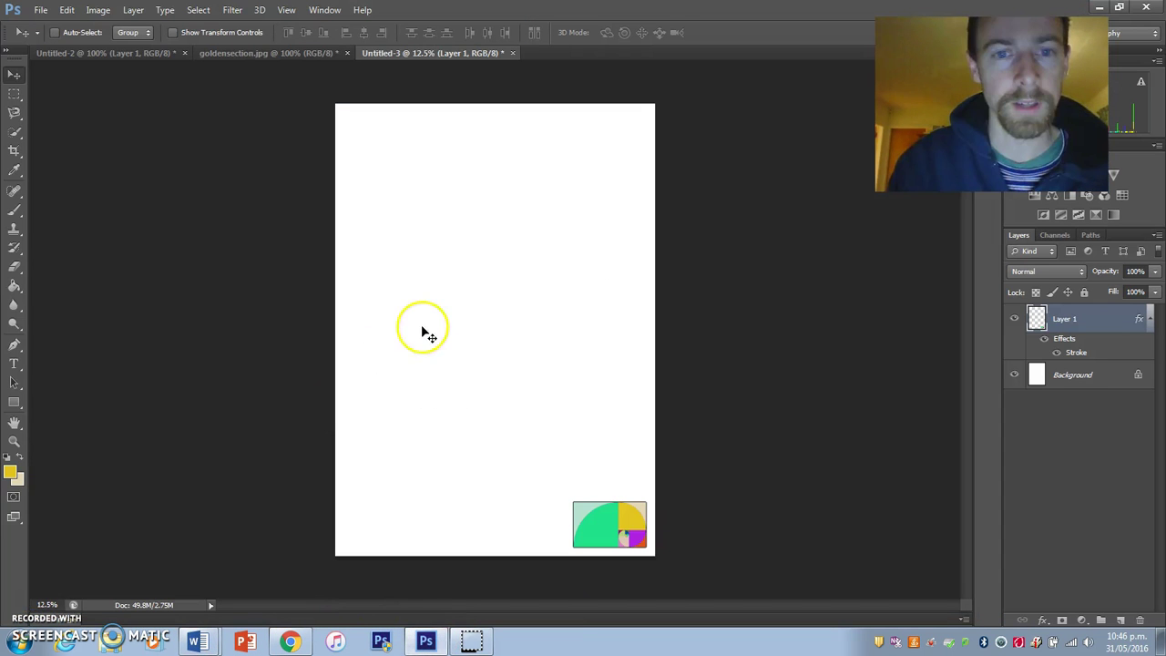
pyautogui.click(41, 10)
pyautogui.click(45, 39)
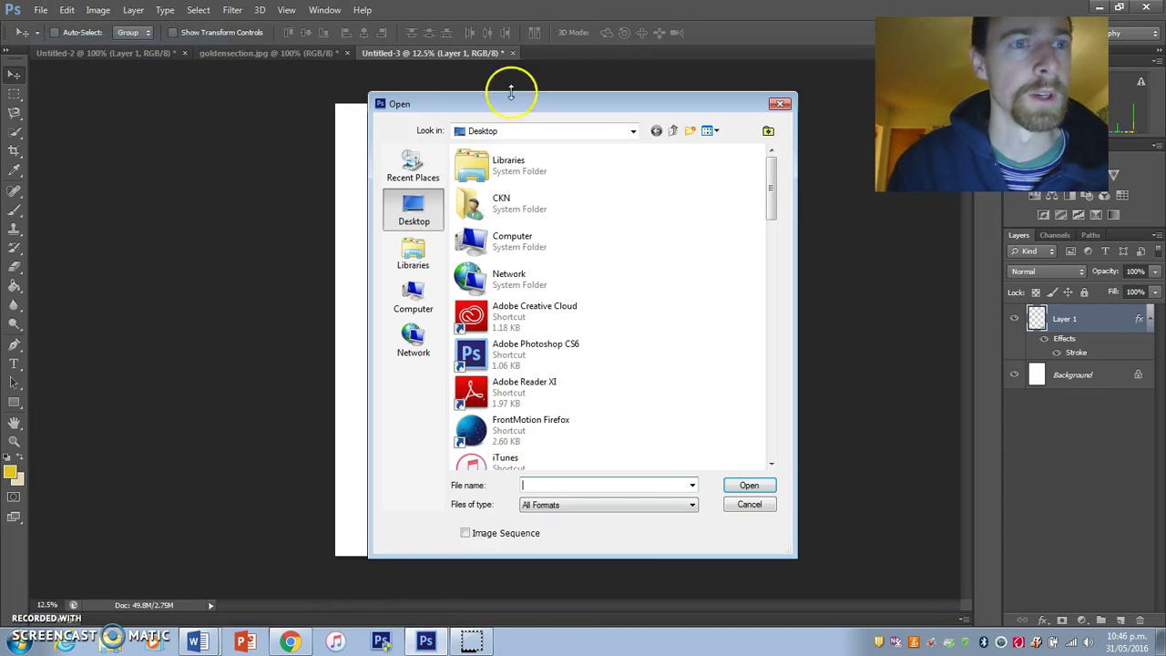
pyautogui.moveTo(770, 180); pyautogui.dragTo(774, 256)
pyautogui.doubleClick(510, 259)
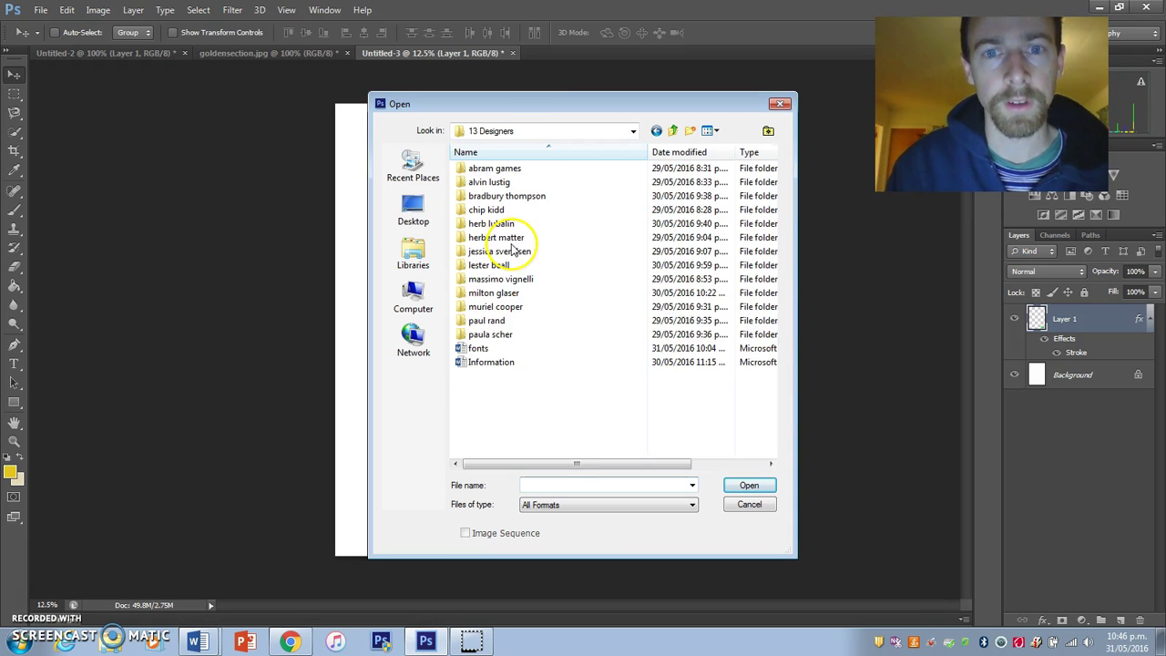
pyautogui.doubleClick(494, 293)
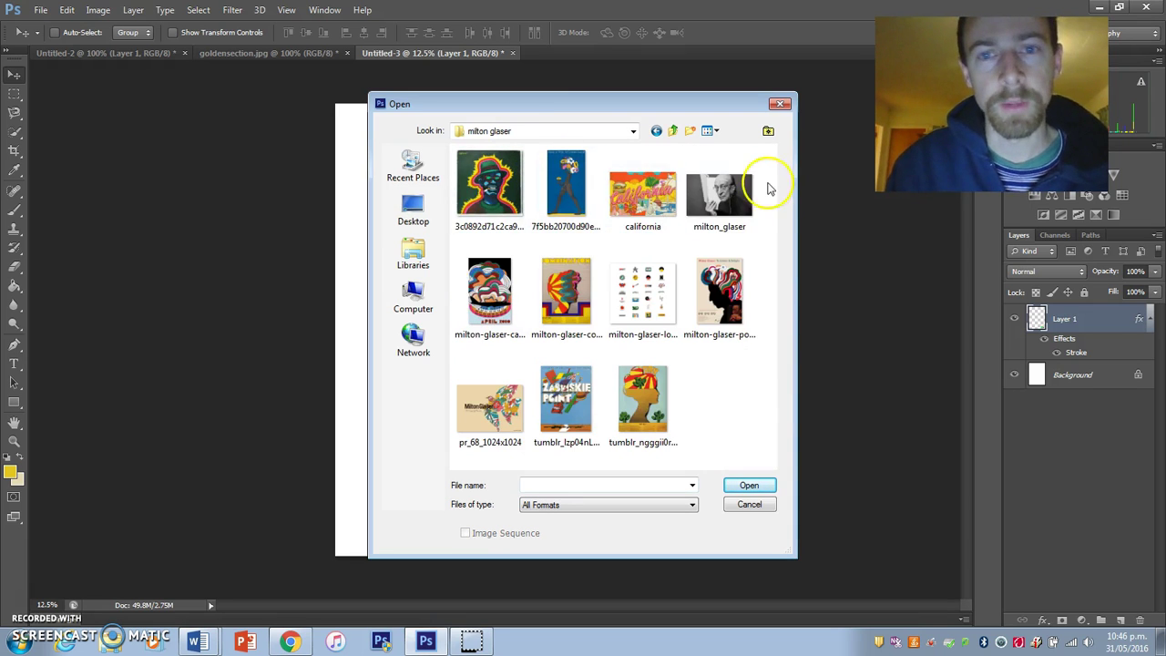
pyautogui.click(724, 196)
pyautogui.click(748, 484)
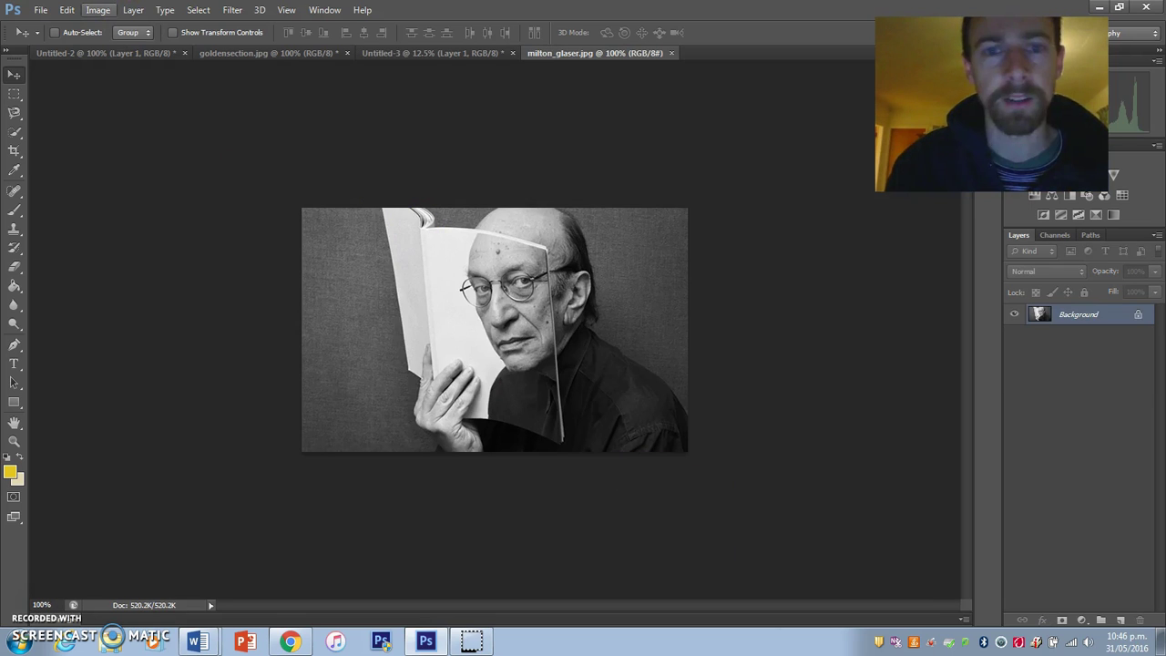
pyautogui.click(50, 10)
pyautogui.click(49, 35)
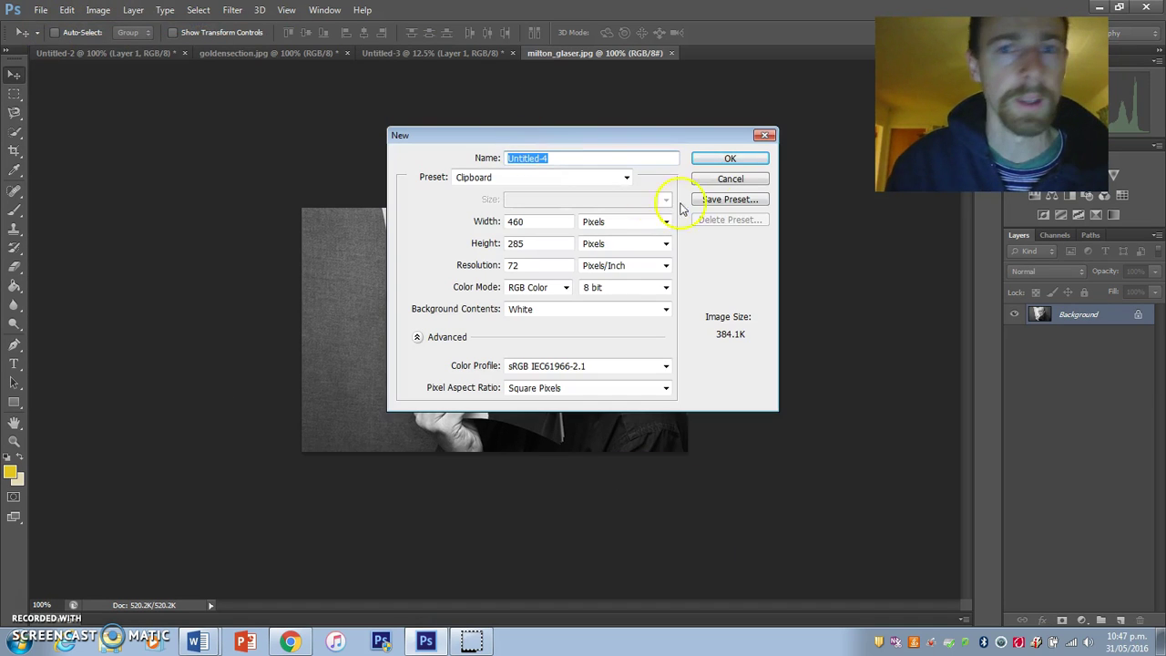
pyautogui.click(97, 32)
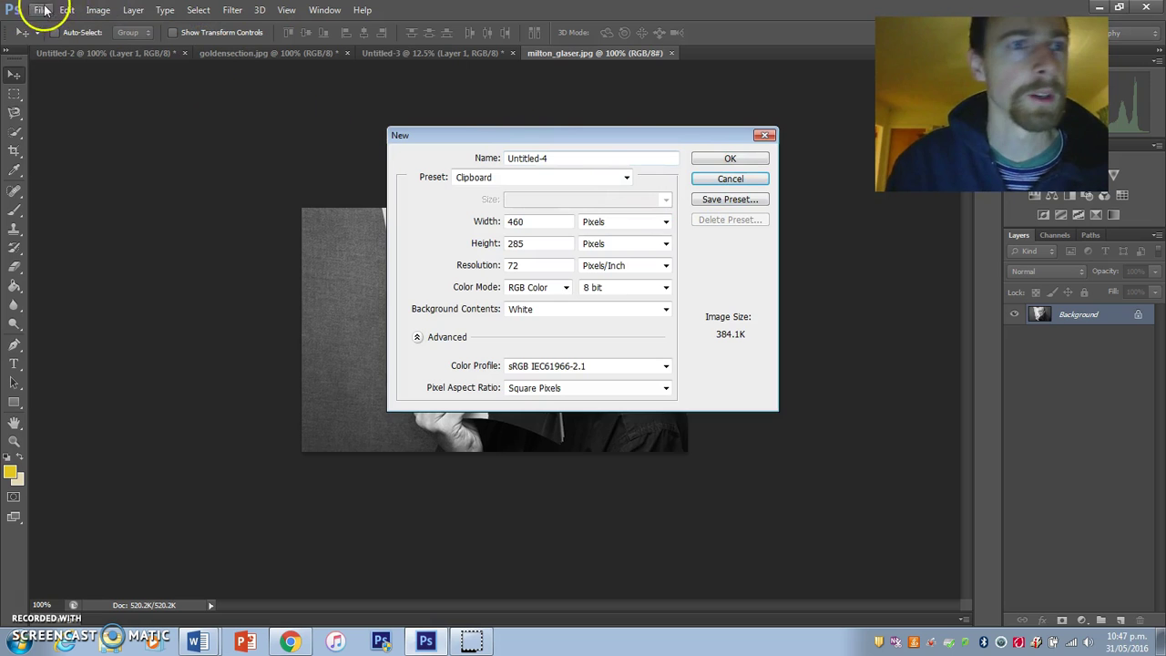
pyautogui.click(702, 179)
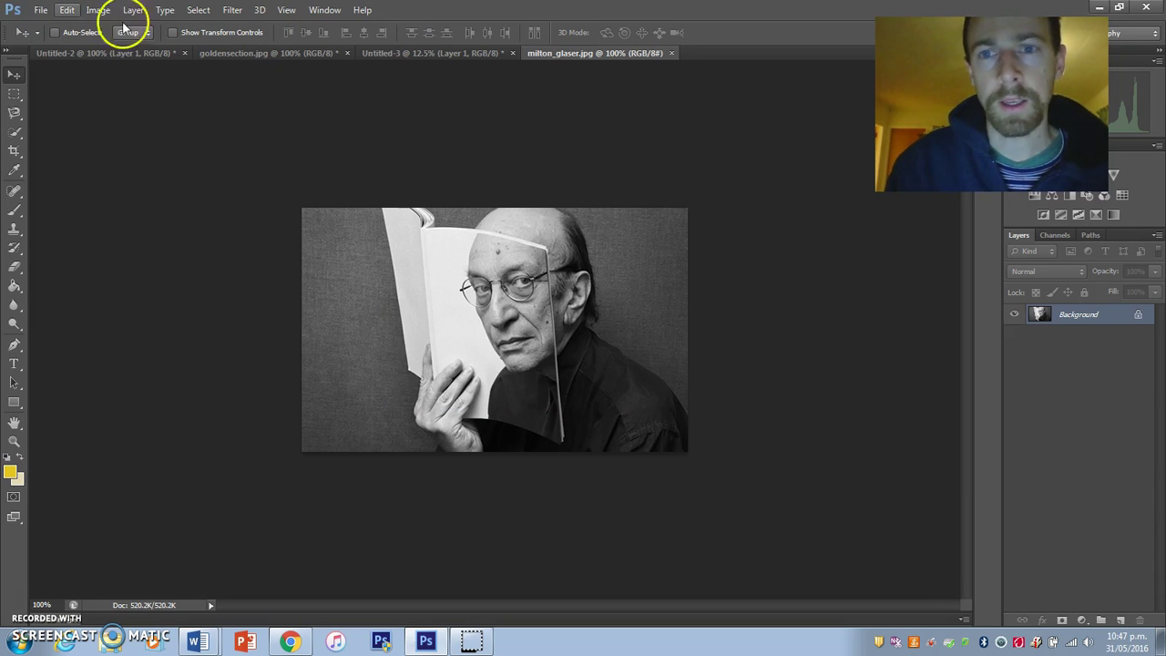
# Step: Restore Photoshop to a smaller window and open the DRY head-and-cactus poster, the tumblr_ngggii0r… image in the milton glaser folder
pyautogui.doubleClick(20, 9)
pyautogui.click(50, 14)
pyautogui.click(64, 44)
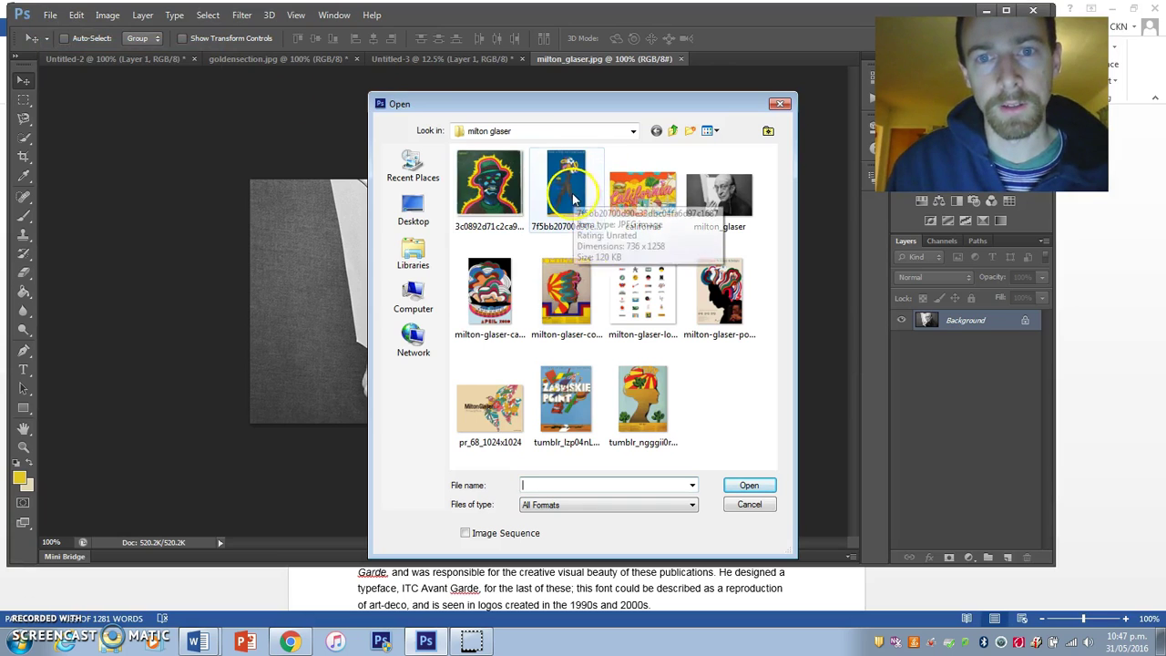
pyautogui.click(658, 400)
pyautogui.click(748, 486)
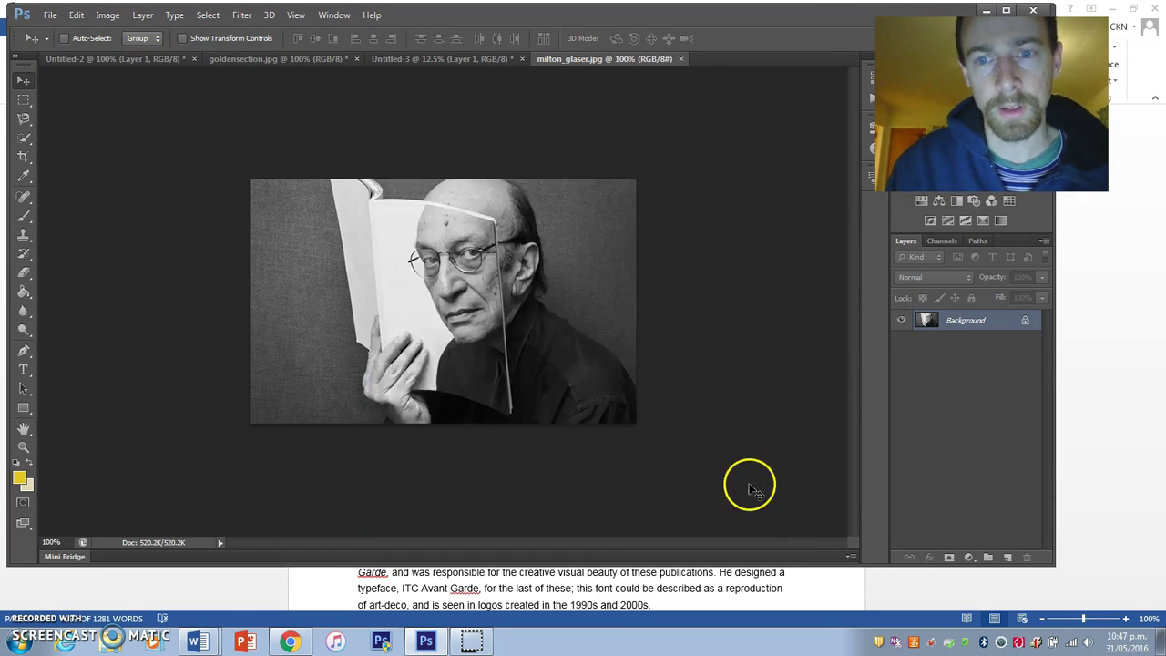
# Step: Open the milton-glaser-poster-final-lo image from the milton glaser folder
pyautogui.click(50, 14)
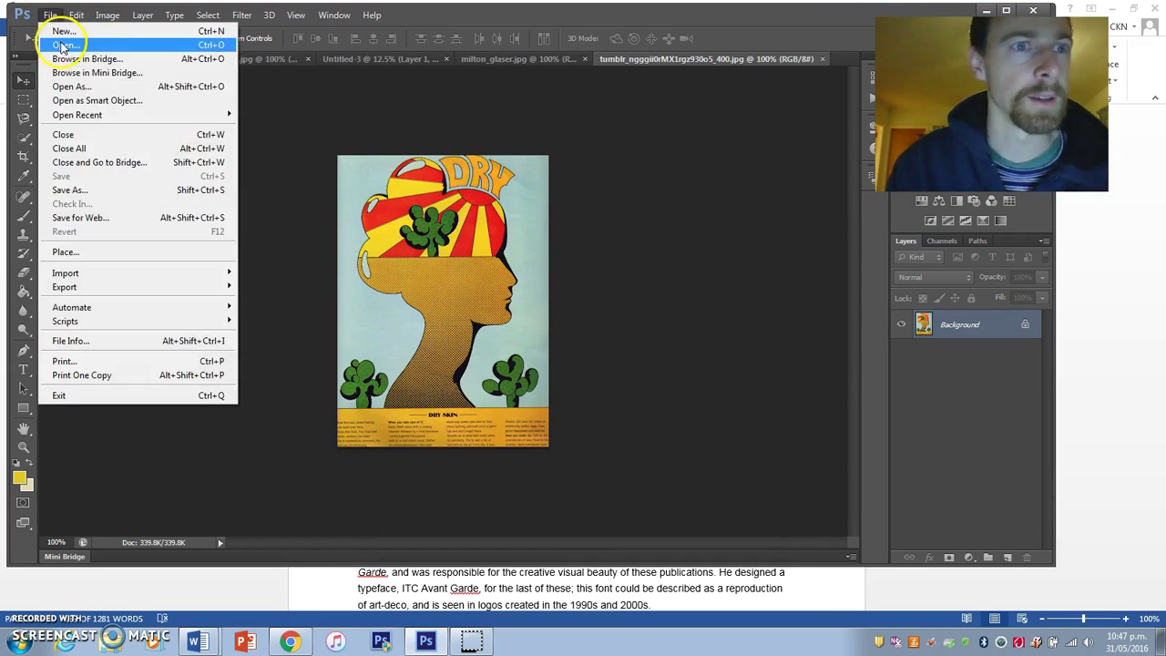
pyautogui.click(64, 45)
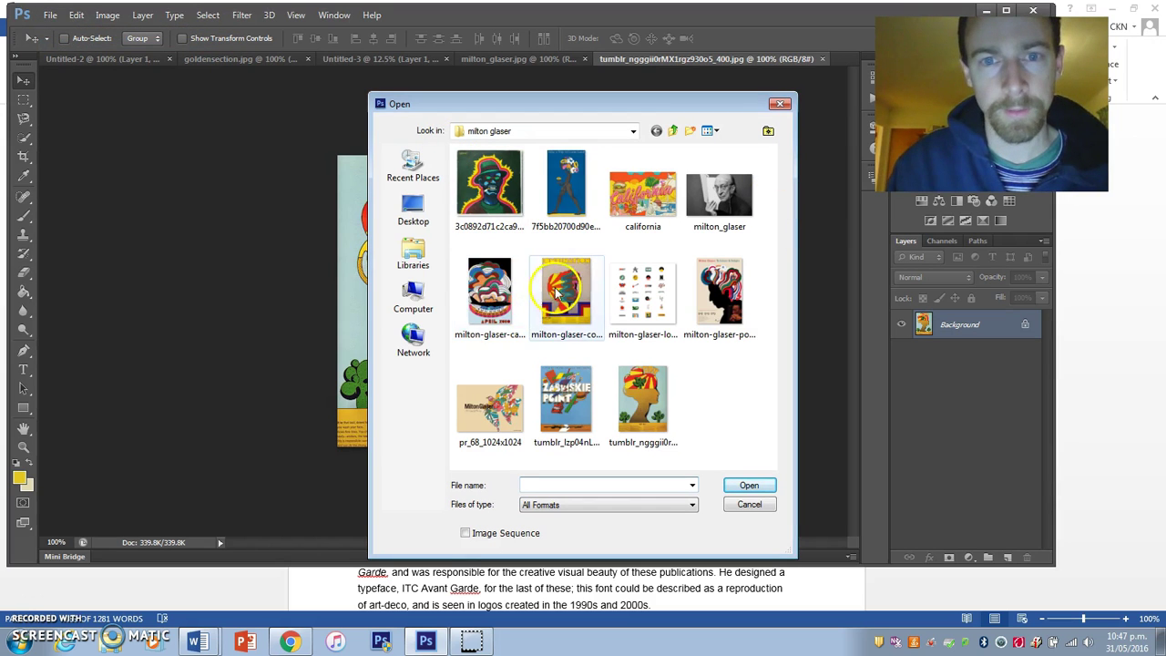
pyautogui.click(727, 320)
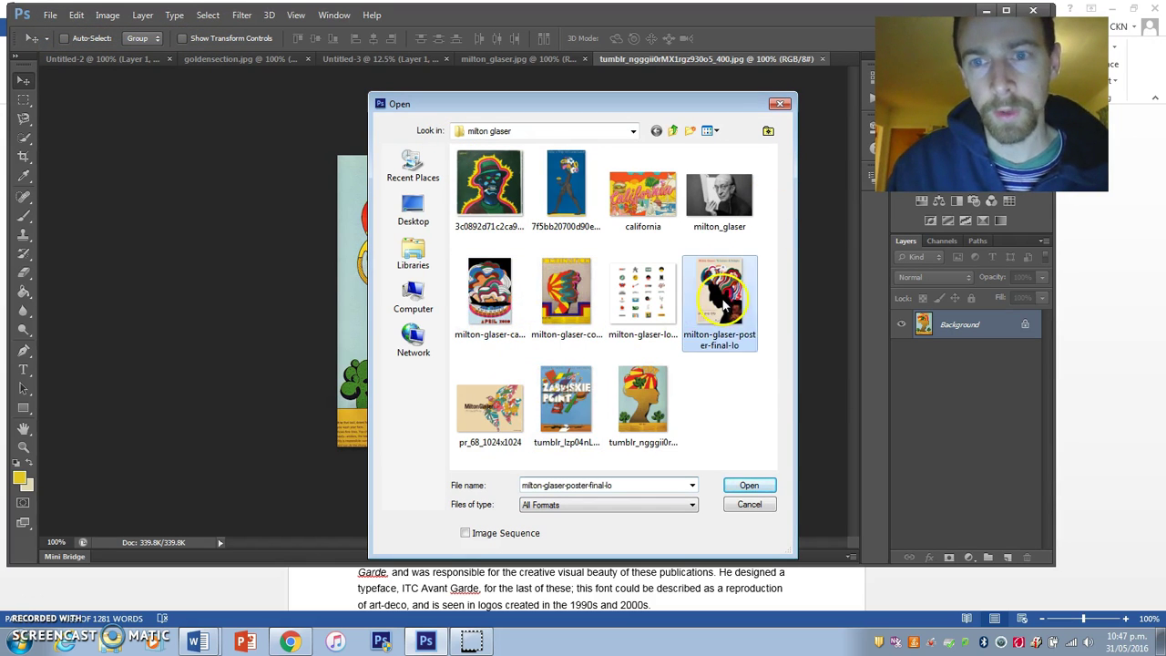
pyautogui.click(748, 486)
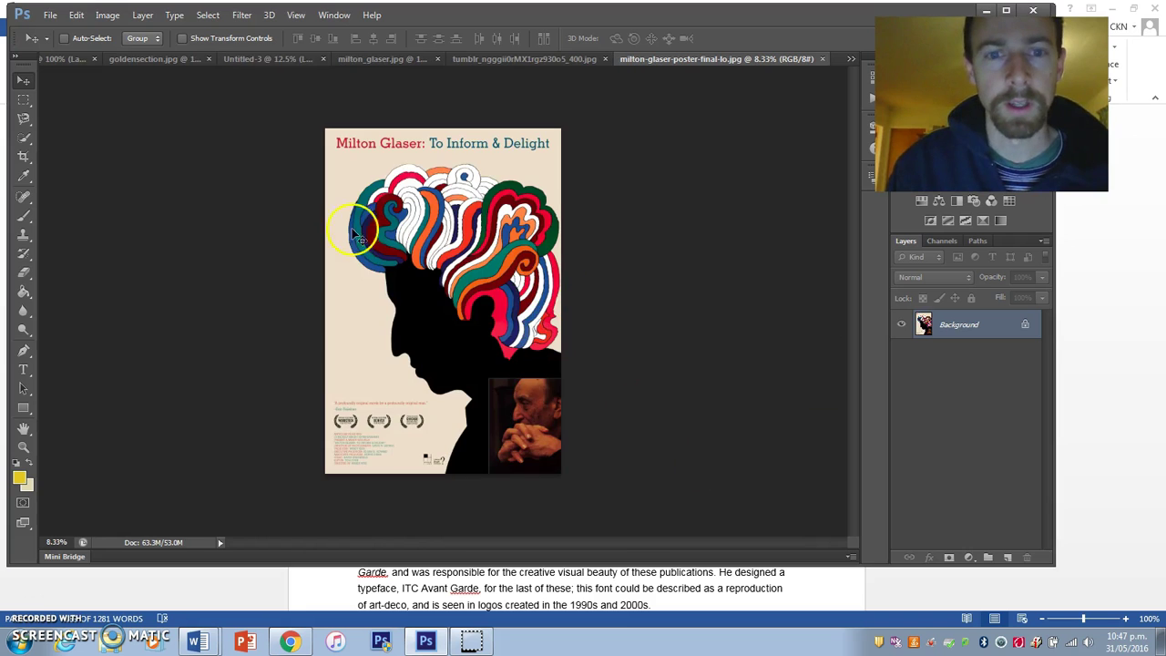
# Step: Open the milton-glaser-combo poster image from the same milton glaser folder
pyautogui.click(50, 15)
pyautogui.click(55, 43)
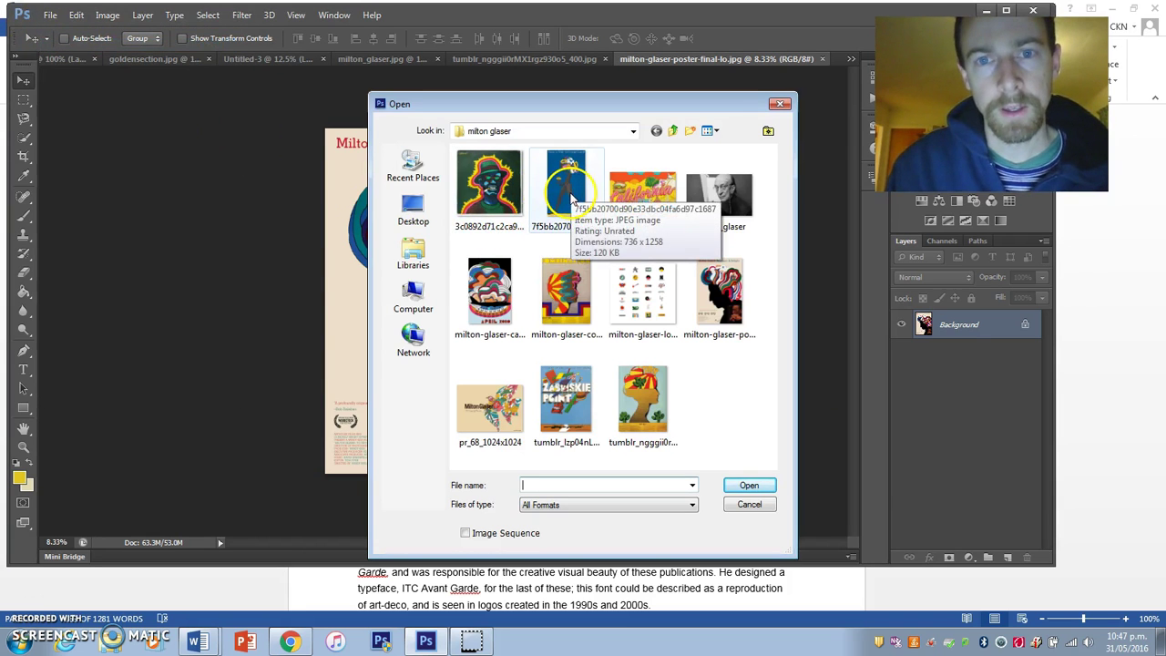
pyautogui.click(517, 187)
pyautogui.click(565, 291)
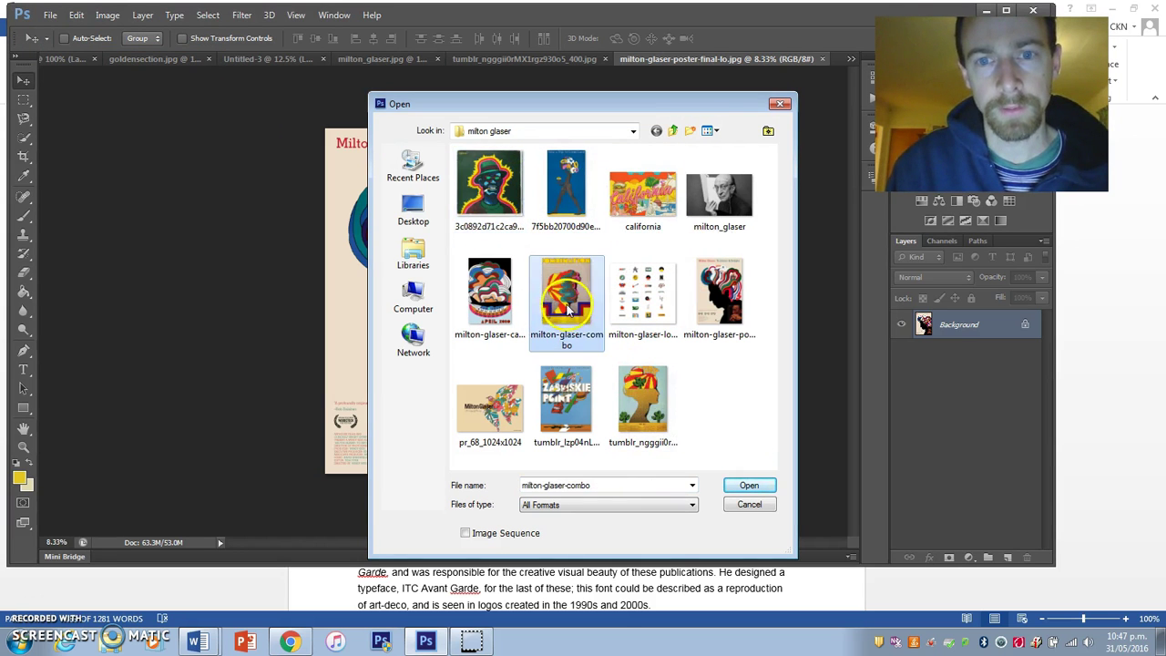
pyautogui.click(748, 485)
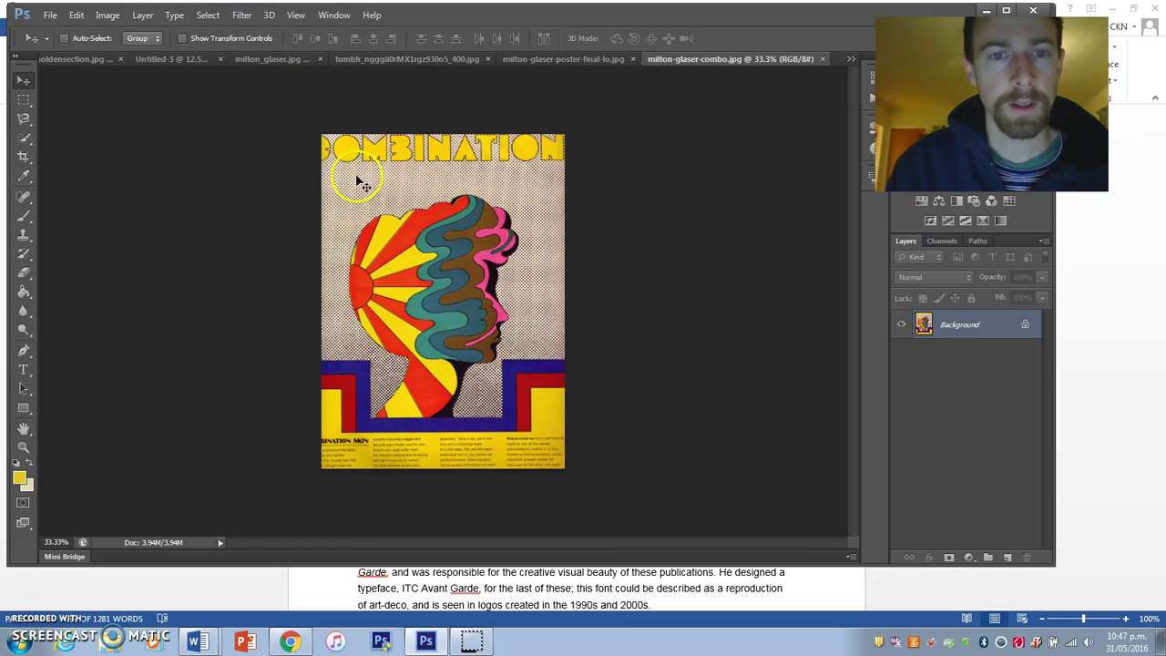
# Step: Open the Lightnin'! album cover, the 3c0892d71c2ca9… image in the milton glaser folder
pyautogui.click(54, 15)
pyautogui.click(55, 43)
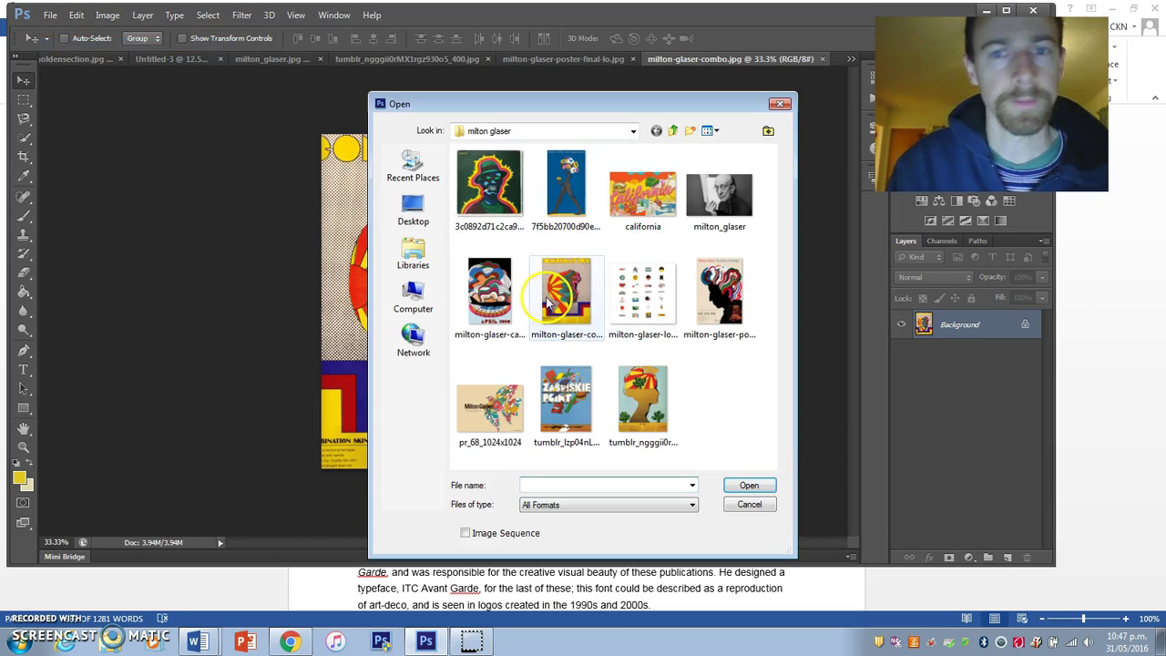
pyautogui.click(467, 187)
pyautogui.click(749, 484)
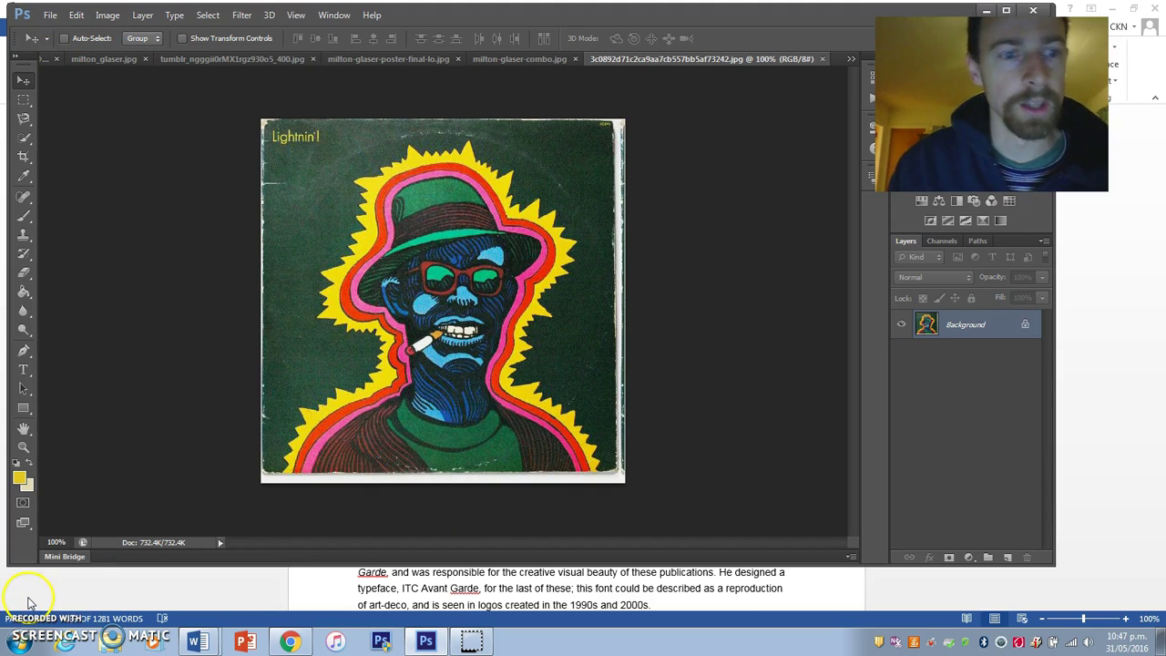
# Step: Cut the entire DRY poster, closing its file without saving, and paste it into Untitled-3 just below and right of the portrait
pyautogui.hotkey('ctrl', 'Tab')
pyautogui.hotkey('ctrl', 'Tab')
pyautogui.click(438, 242)
pyautogui.hotkey('ctrl', 'a')
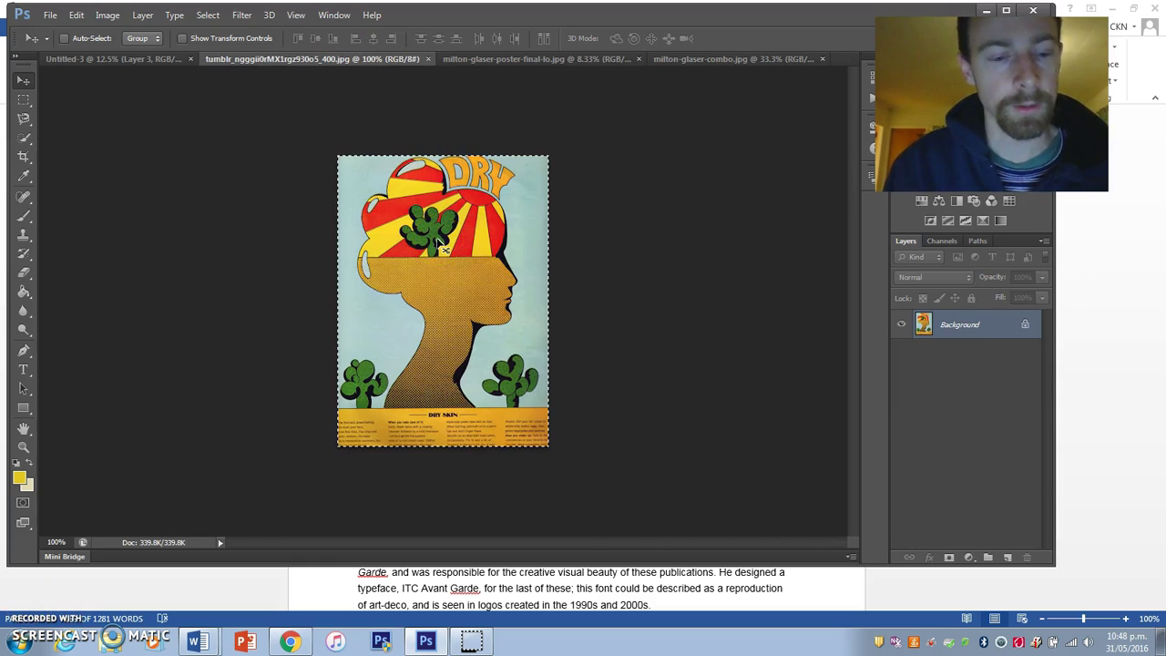
pyautogui.moveTo(478, 335)
pyautogui.mouseDown()
pyautogui.moveTo(511, 376)
pyautogui.moveTo(485, 312)
pyautogui.mouseUp()
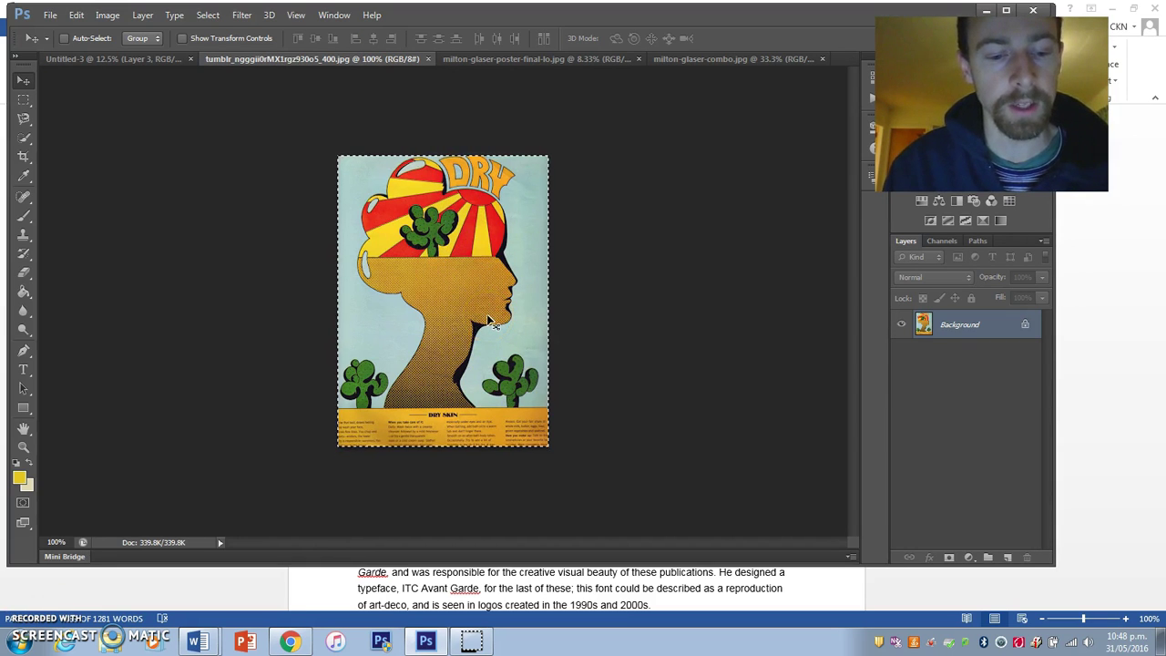
pyautogui.hotkey('ctrl', 'BackSpace')
pyautogui.click(434, 58)
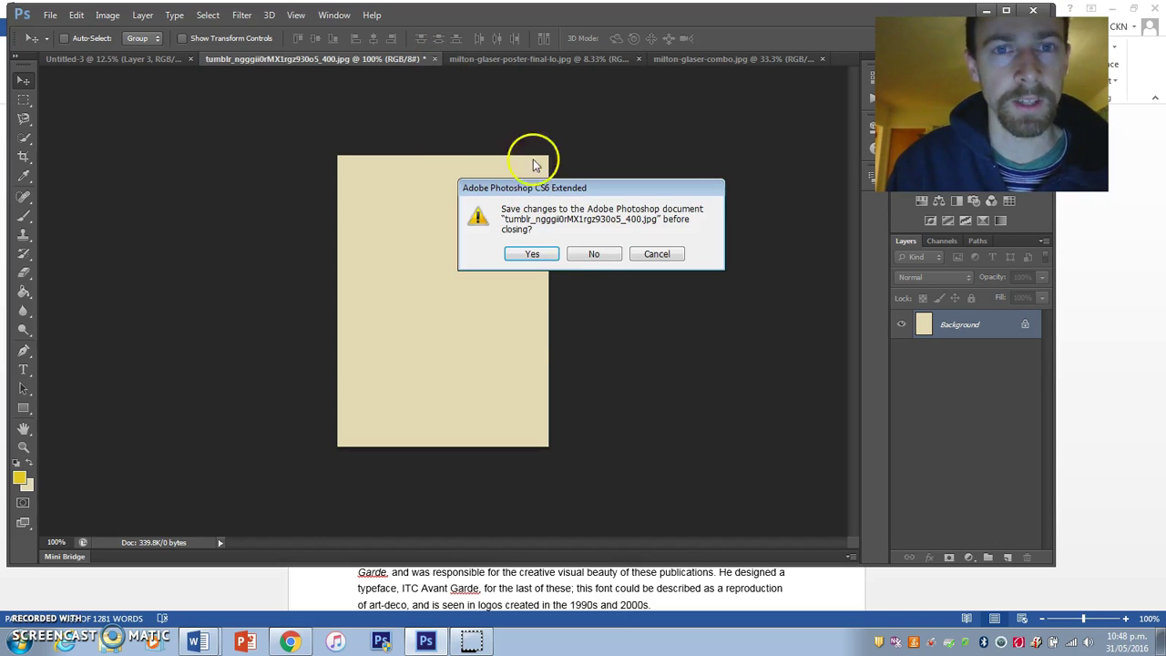
pyautogui.click(593, 255)
pyautogui.hotkey('ctrl', 'v')
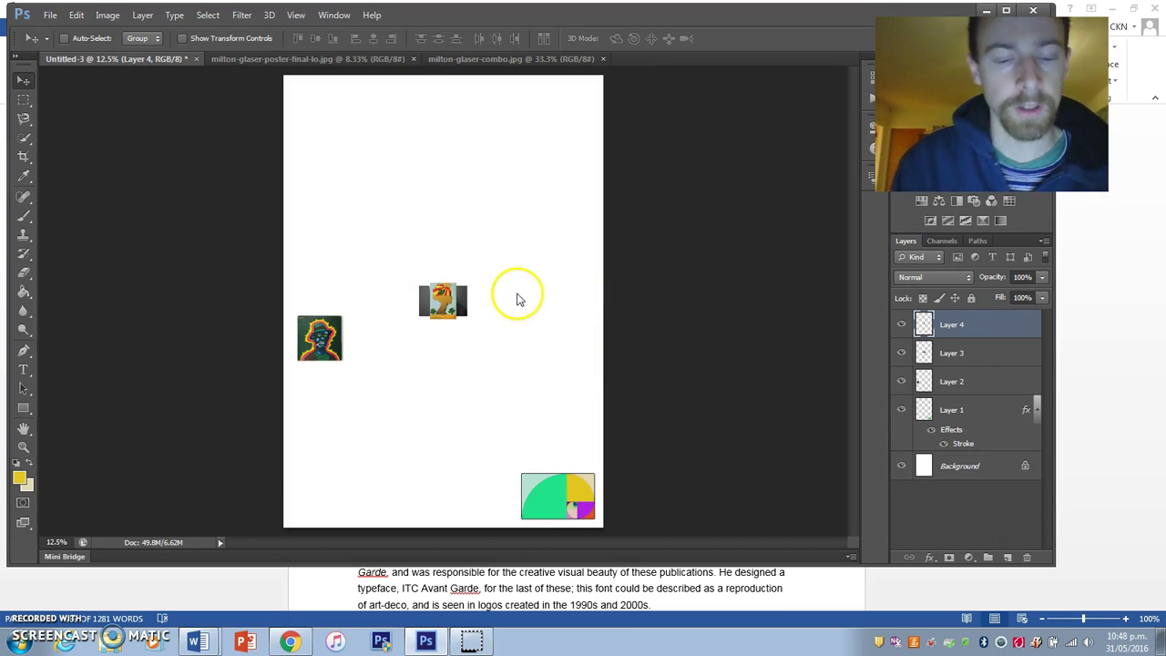
pyautogui.moveTo(442, 301); pyautogui.dragTo(482, 358)
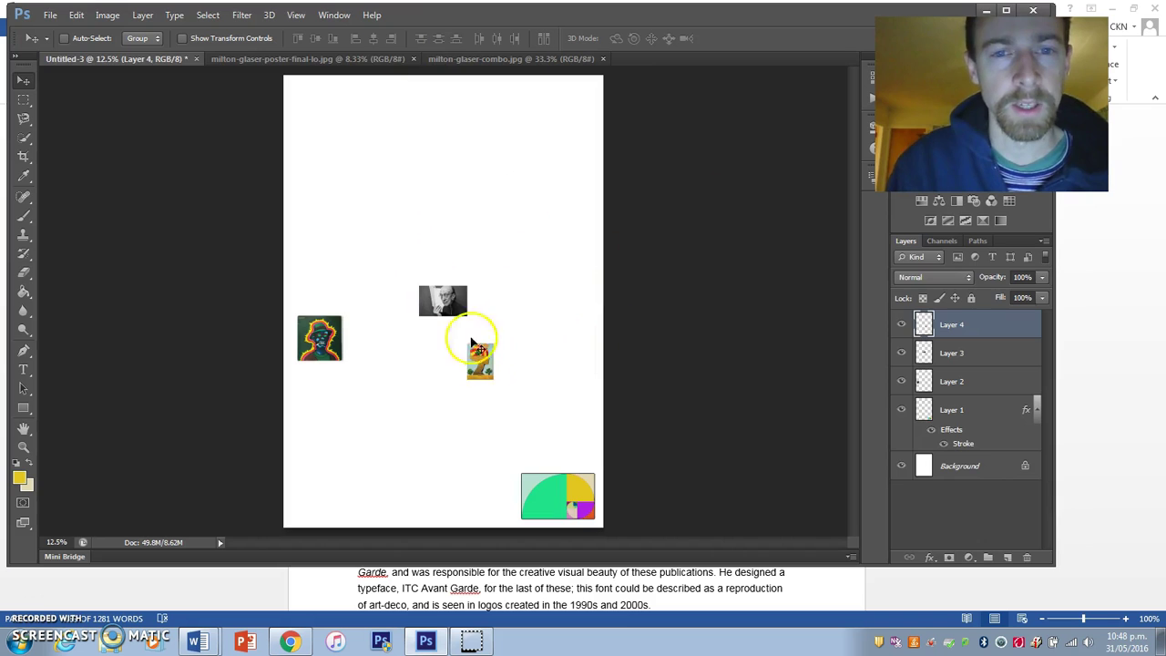
# Step: Cut the entire To Inform & Delight poster, close its file without saving, and paste it into Untitled-3
pyautogui.click(390, 59)
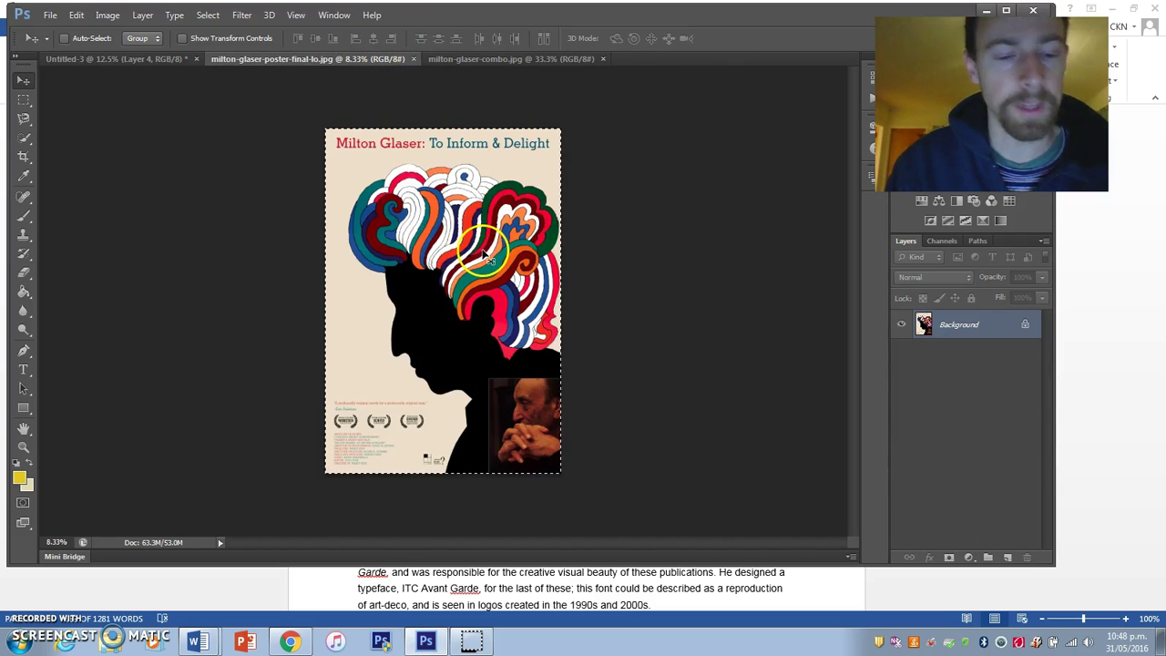
pyautogui.hotkey('ctrl', 'BackSpace')
pyautogui.click(419, 59)
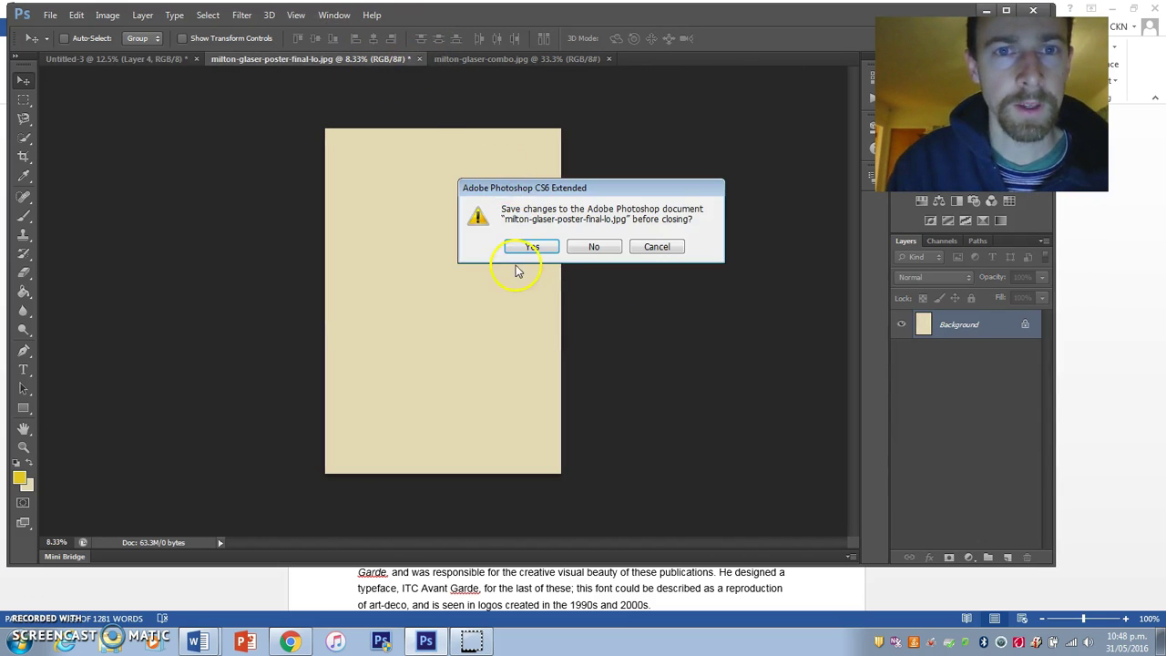
pyautogui.click(578, 248)
pyautogui.hotkey('ctrl', 'v')
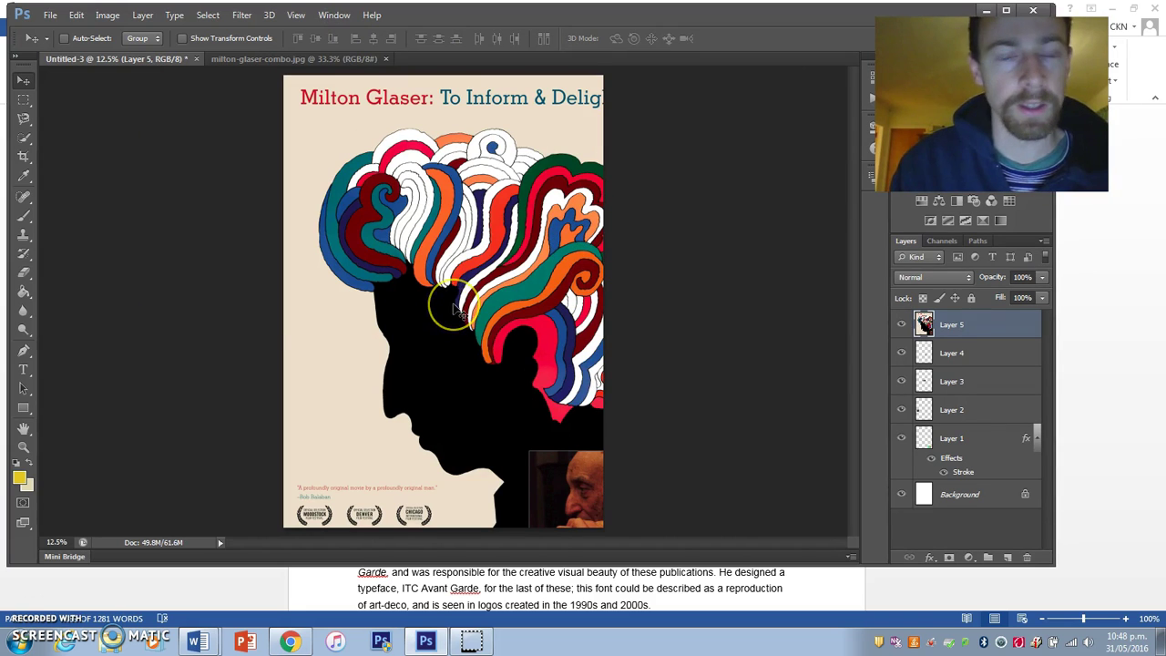
# Step: Scale down the pasted To Inform & Delight poster and move it to the page's upper right, overlapping the edge
pyautogui.hotkey('ctrl', 't')
pyautogui.moveTo(283, 76); pyautogui.dragTo(497, 285)
pyautogui.press('Return')
pyautogui.moveTo(500, 360); pyautogui.dragTo(568, 172)
# Step: Cut the entire milton-glaser-combo image, closing its file without saving, and paste it at the lower left of the Untitled-3 page
pyautogui.click(344, 62)
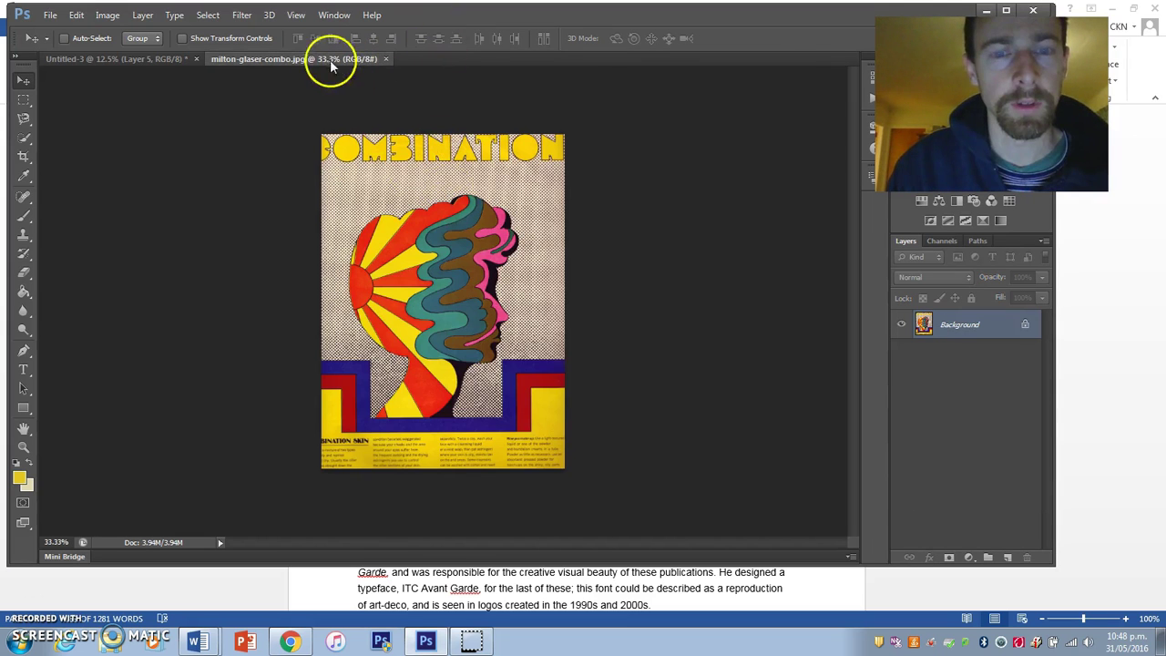
pyautogui.click(149, 60)
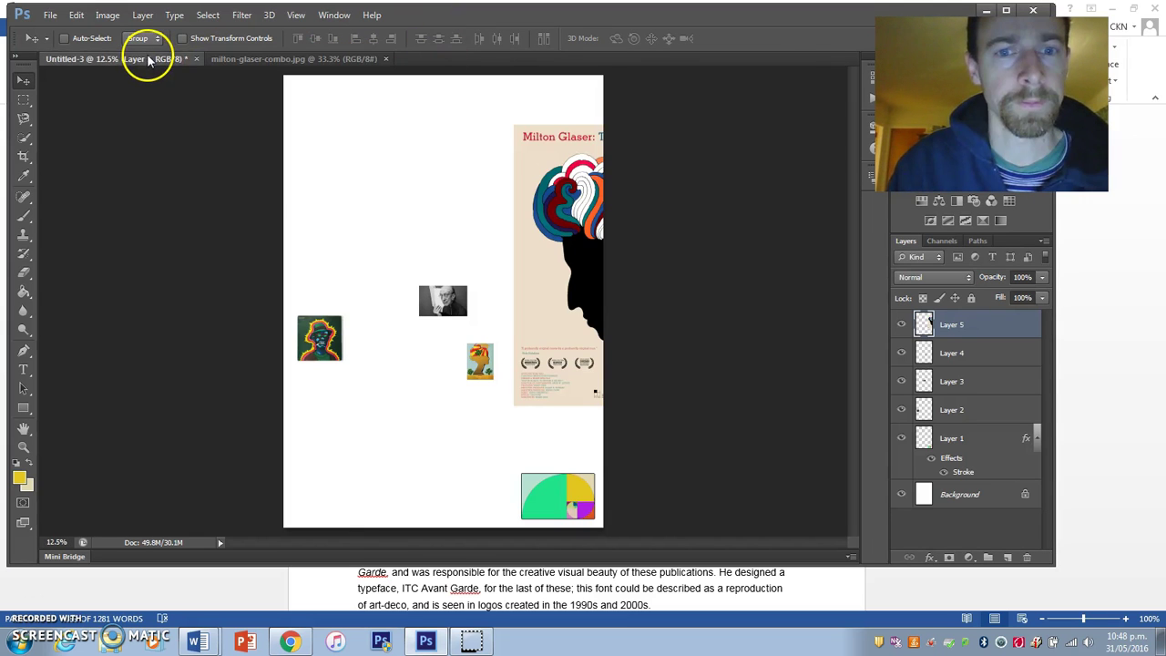
pyautogui.click(264, 60)
pyautogui.hotkey('ctrl', 'a')
pyautogui.hotkey('ctrl', 'x')
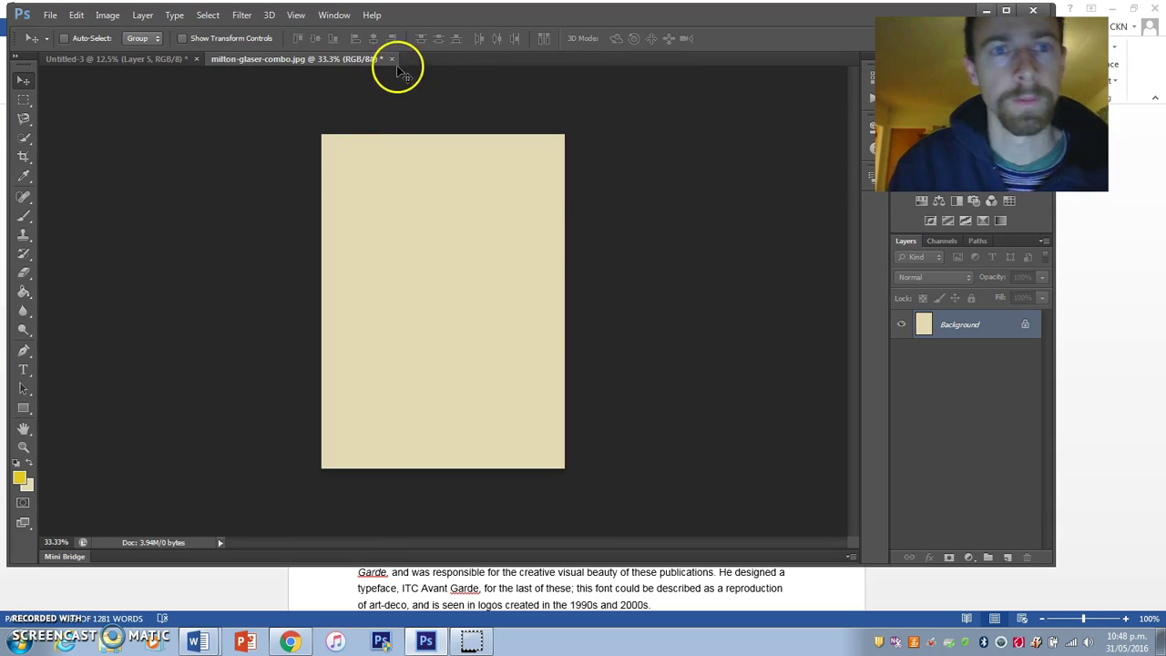
pyautogui.click(391, 58)
pyautogui.click(593, 246)
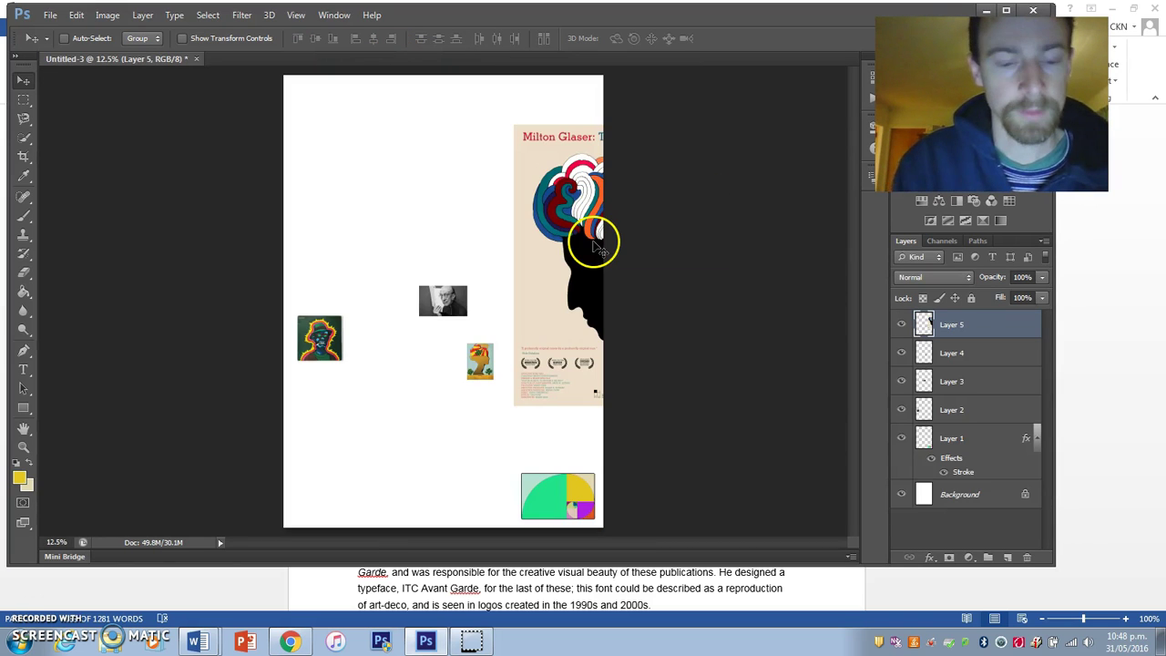
pyautogui.hotkey('ctrl', 'v')
pyautogui.moveTo(440, 299); pyautogui.dragTo(353, 443)
# Step: Hide Layers 2 to 6 so only the golden section diagram shows on the Background, and maximize the Photoshop window
pyautogui.moveTo(901, 326); pyautogui.dragTo(901, 469)
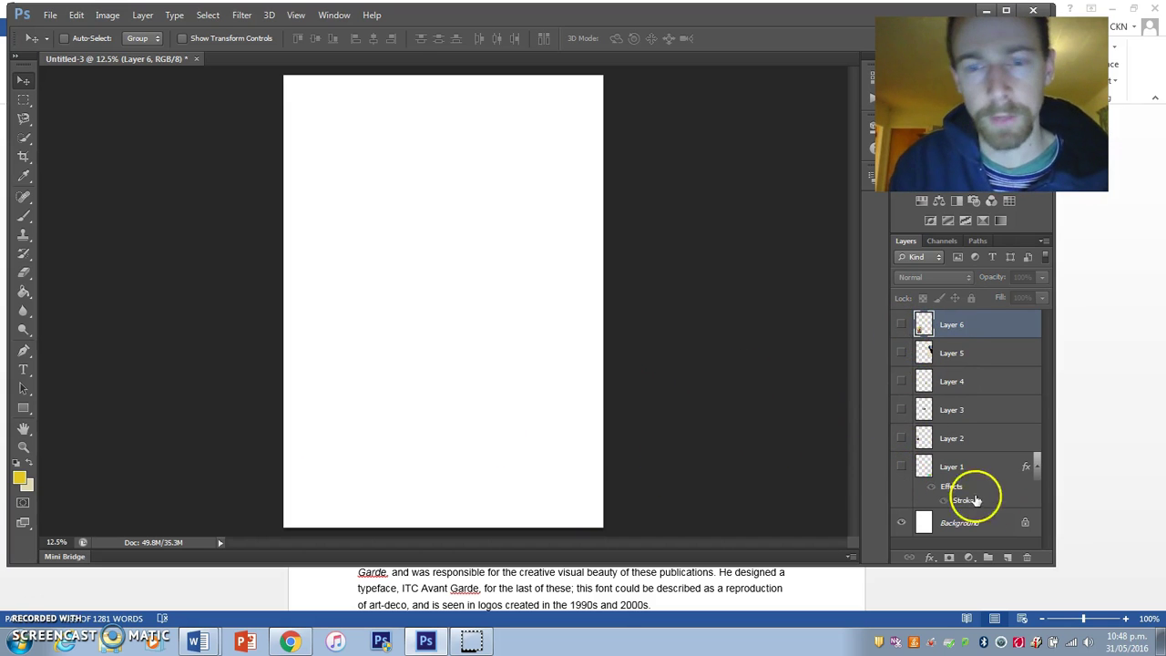
pyautogui.click(902, 467)
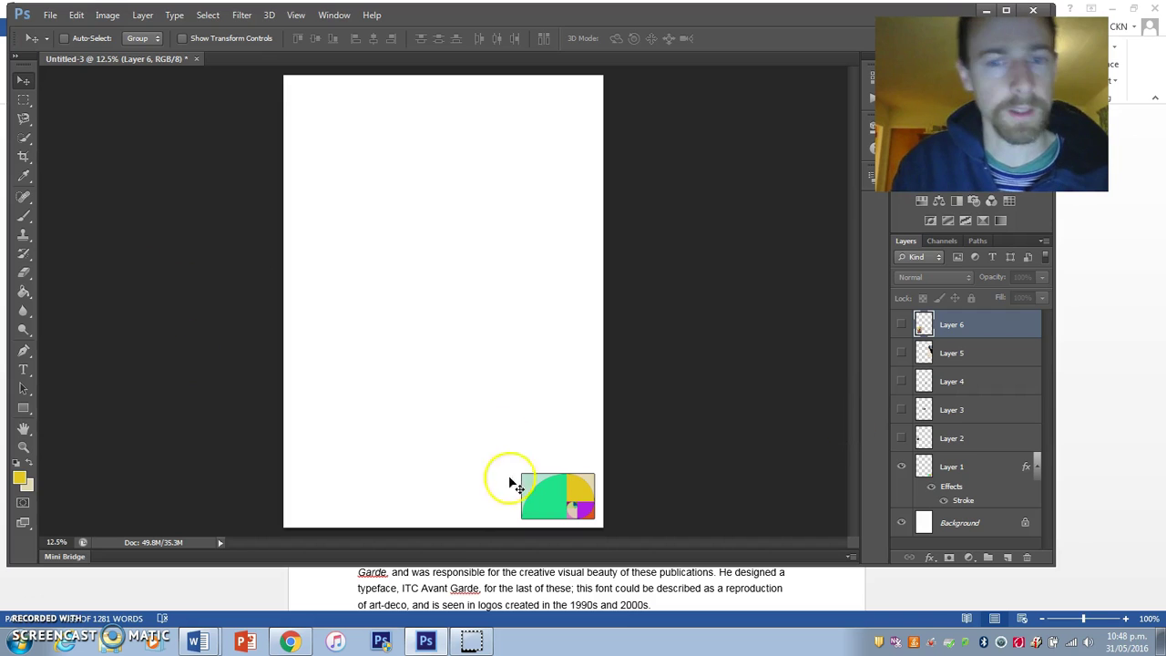
pyautogui.click(20, 448)
pyautogui.click(455, 434)
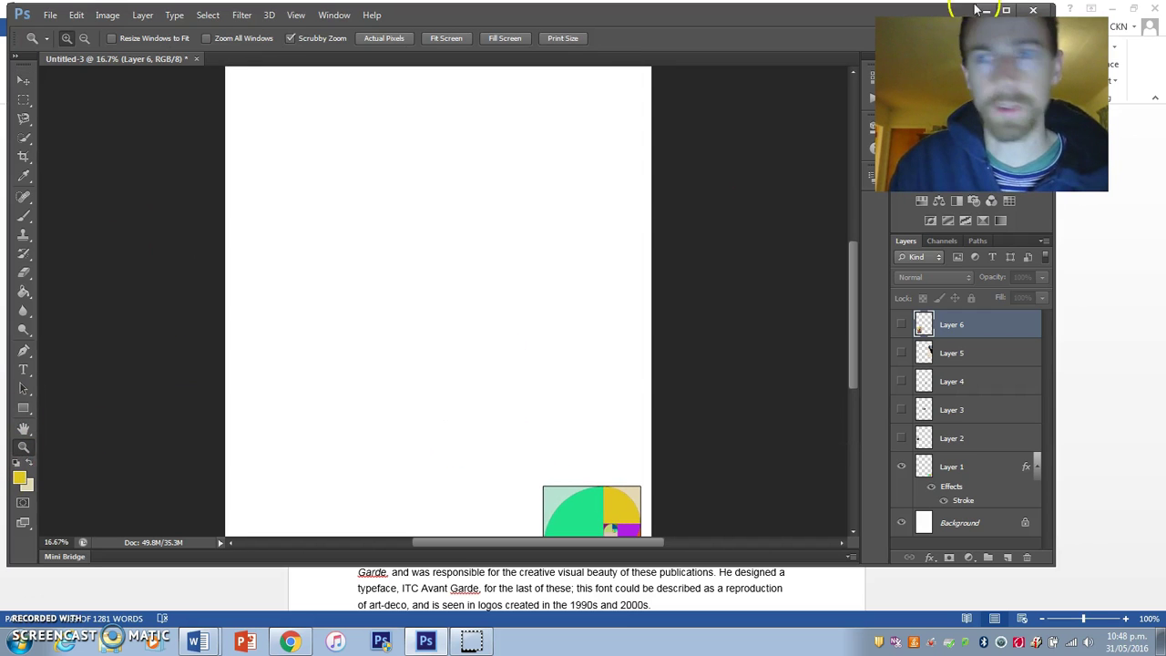
pyautogui.click(1005, 10)
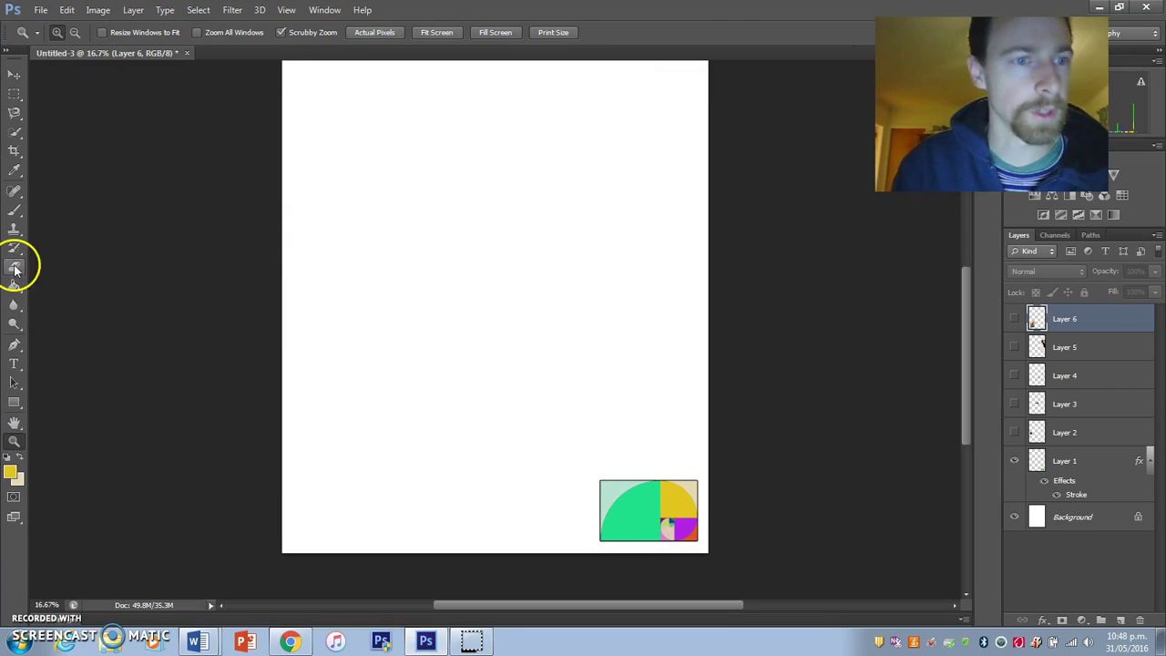
# Step: Sample the pale mint from the golden section diagram and fill the Background layer with it, hiding Layer 1 only during the fill
pyautogui.click(14, 171)
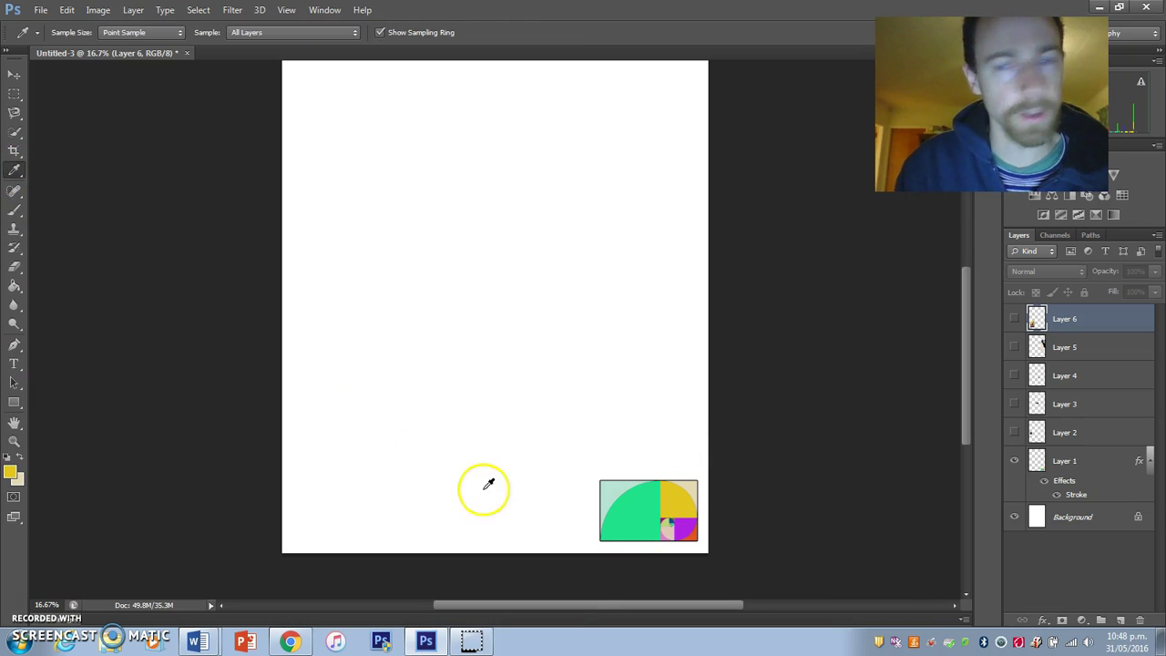
pyautogui.click(612, 488)
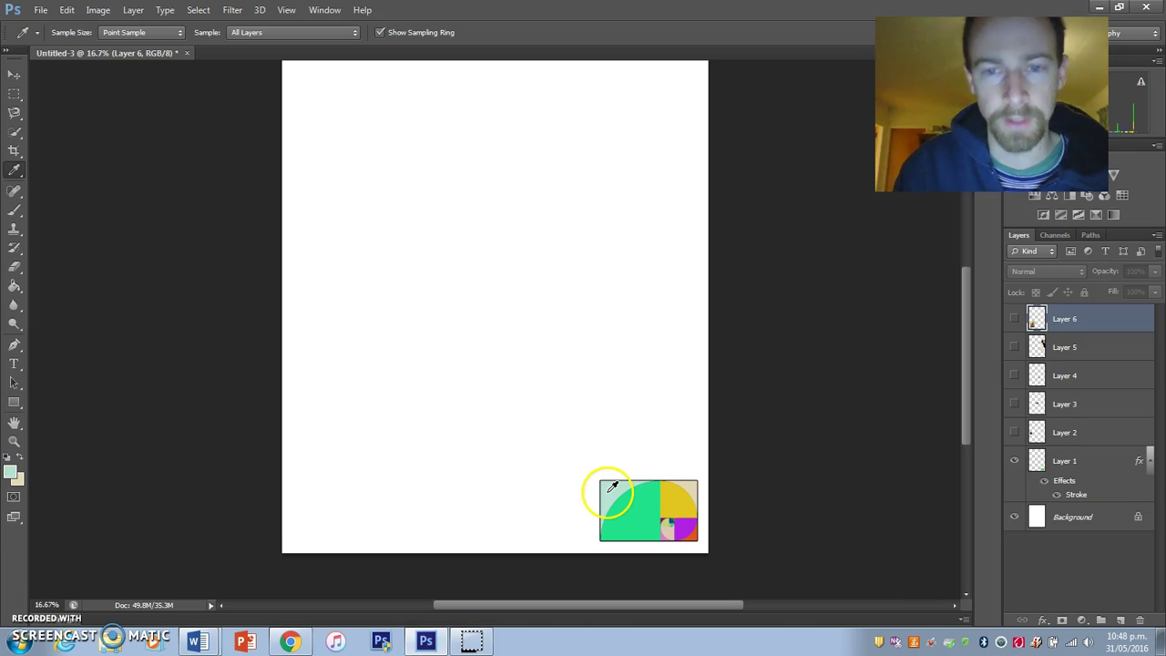
pyautogui.click(14, 290)
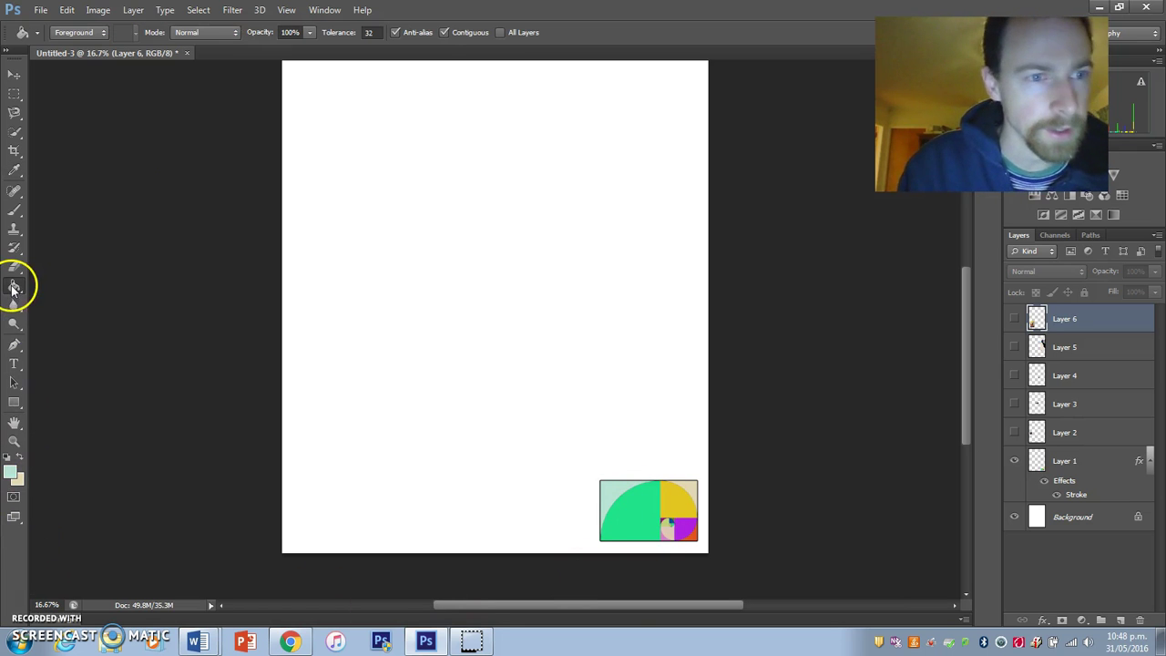
pyautogui.click(1013, 460)
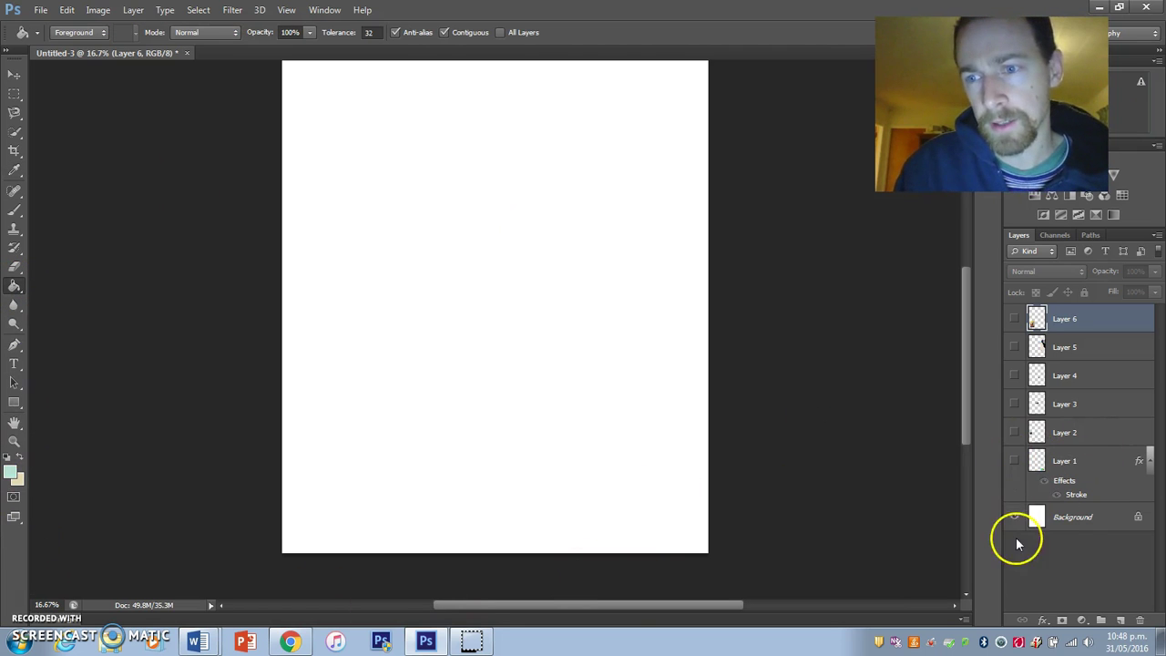
pyautogui.click(1091, 518)
pyautogui.click(492, 326)
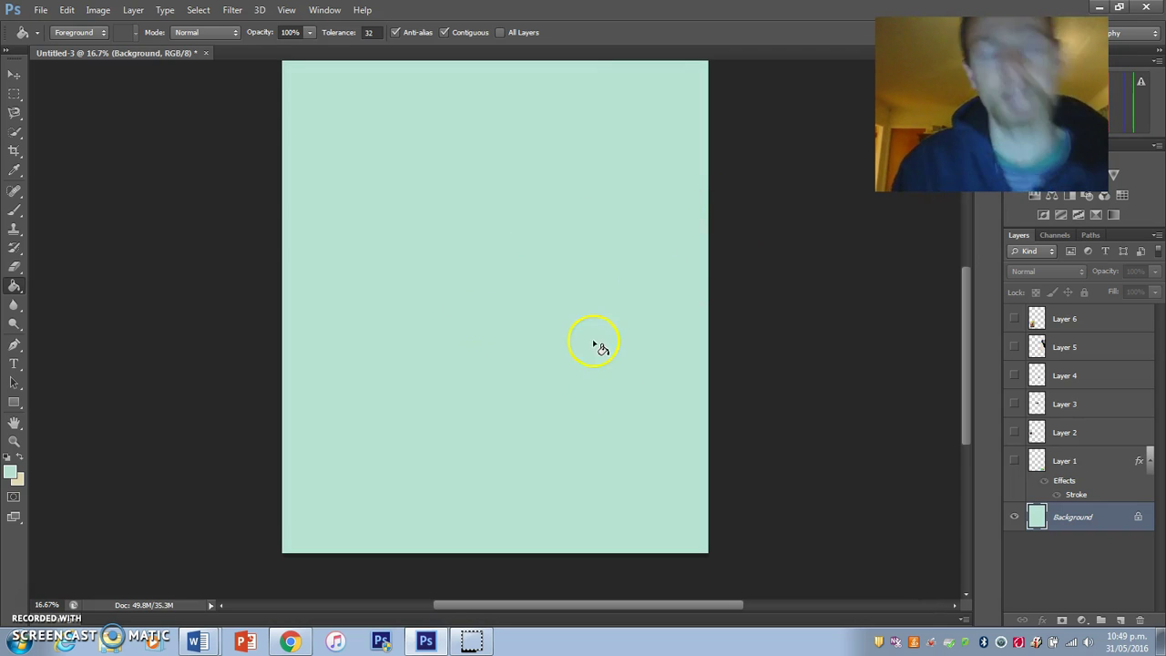
pyautogui.click(1014, 462)
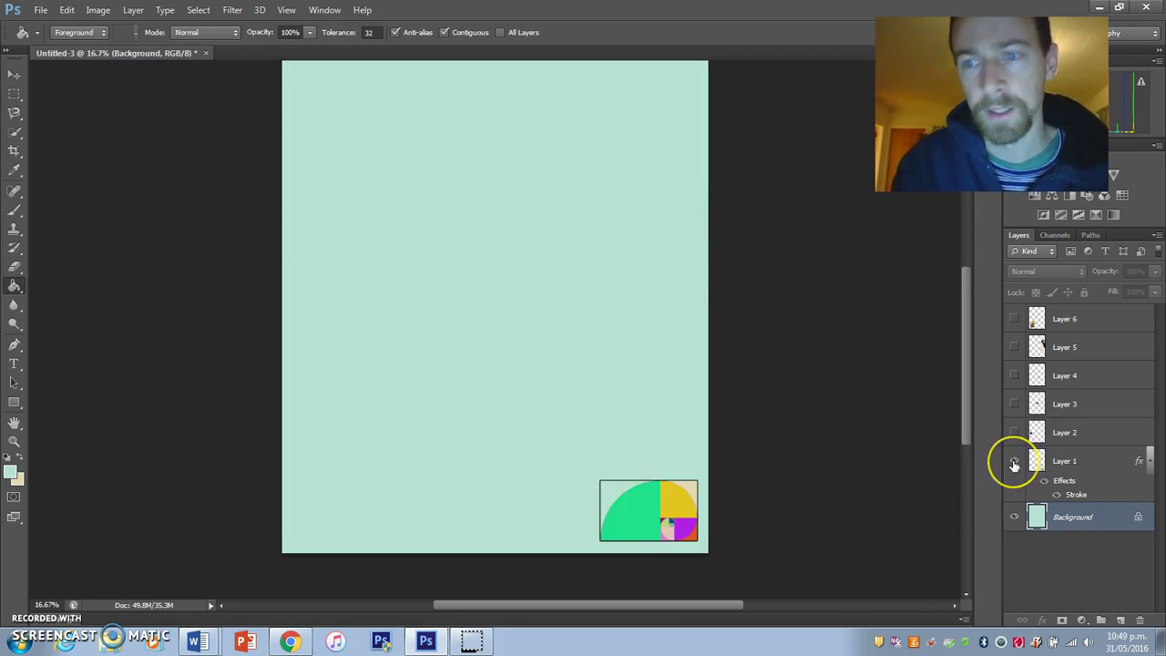
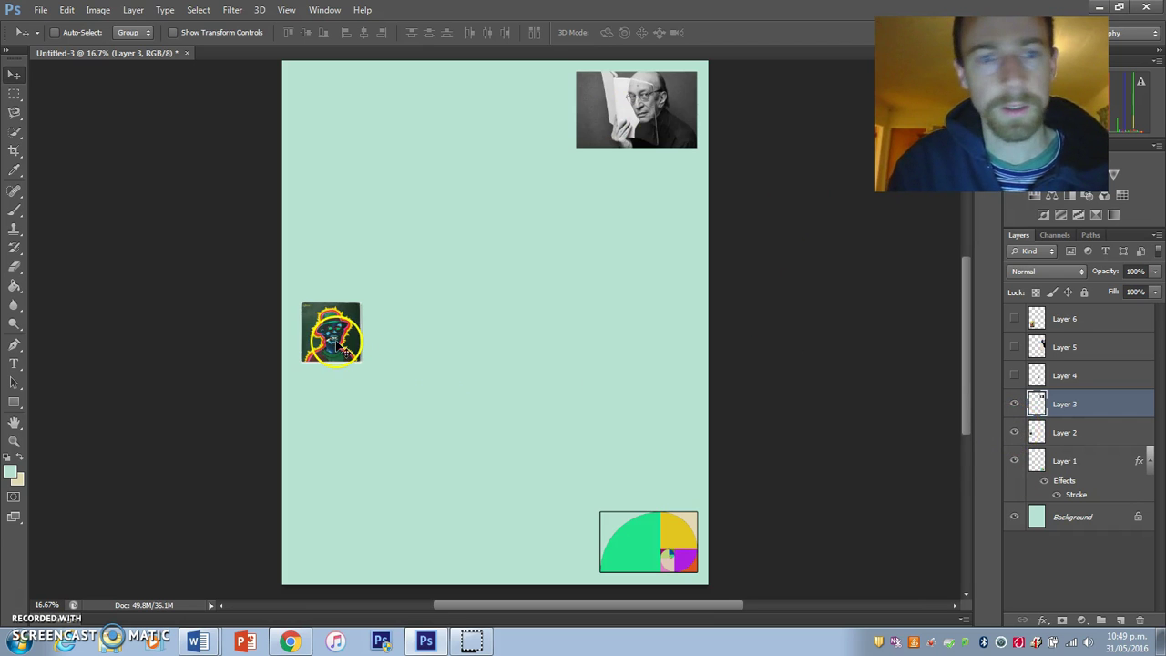
# Step: Select the Lightnin'! artwork on Layer 2 and move it right and slightly down, toward the middle of the page
pyautogui.rightClick(337, 346)
pyautogui.click(350, 347)
pyautogui.moveTo(350, 347); pyautogui.dragTo(444, 372)
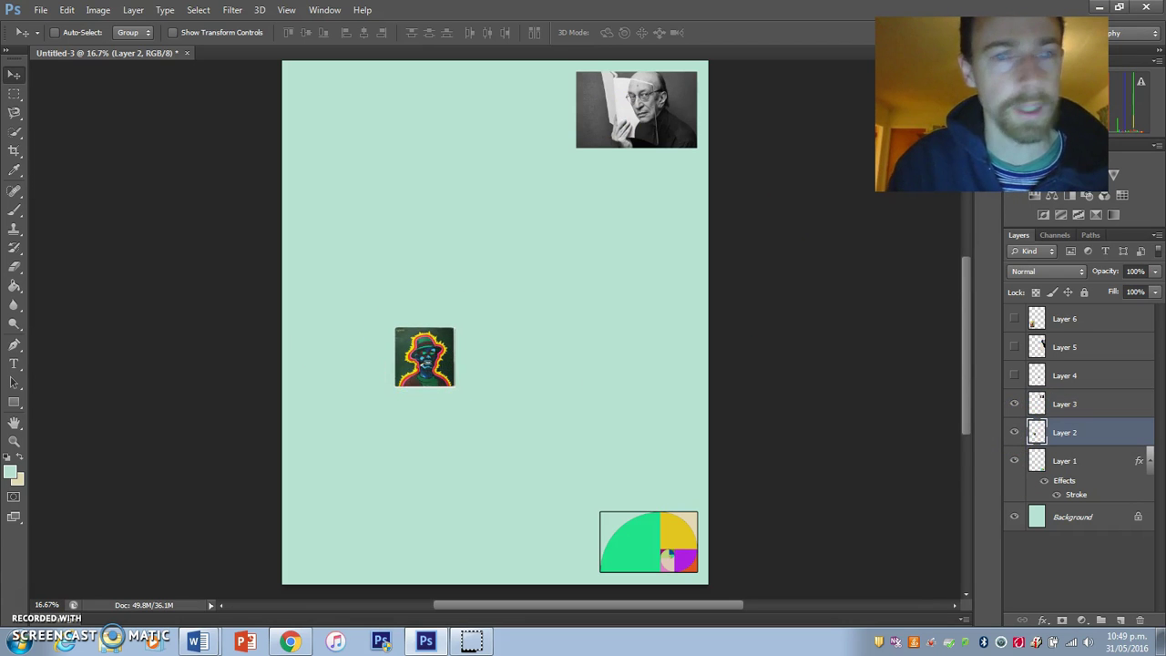
pyautogui.click(12, 148)
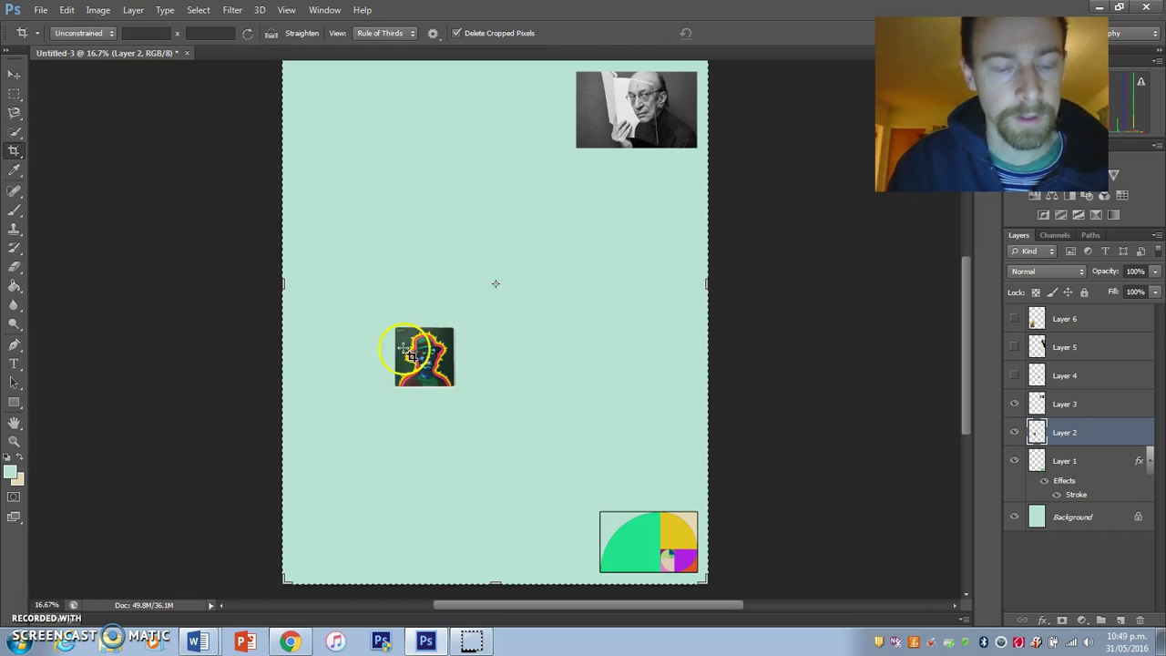
pyautogui.click(13, 95)
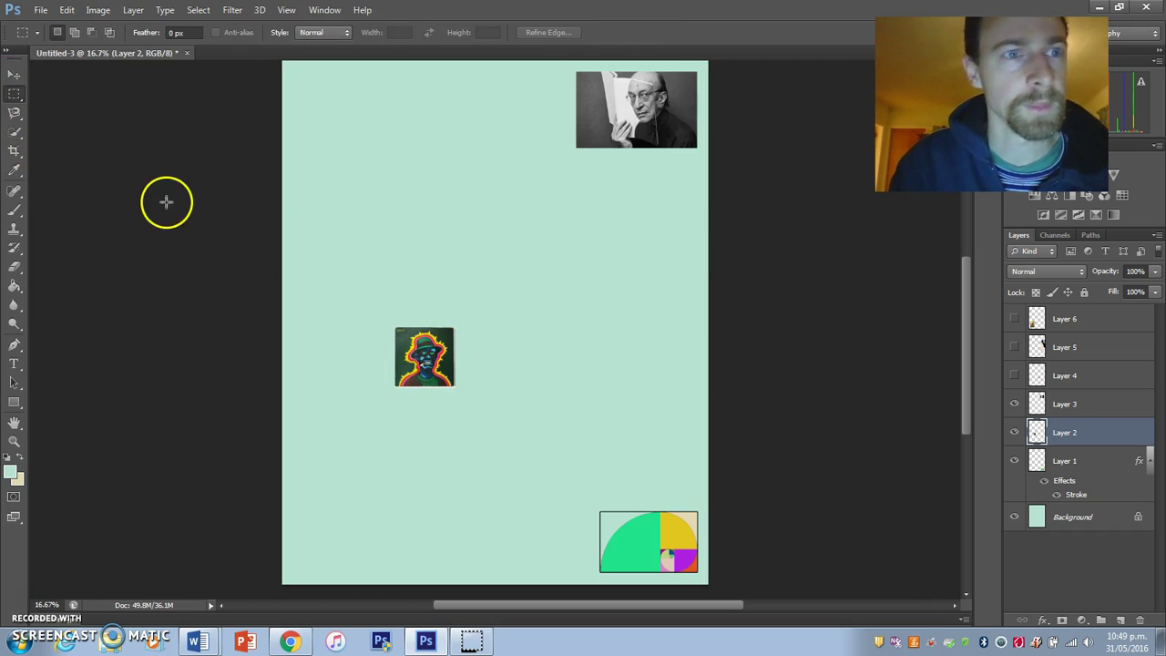
pyautogui.moveTo(408, 331); pyautogui.dragTo(445, 371)
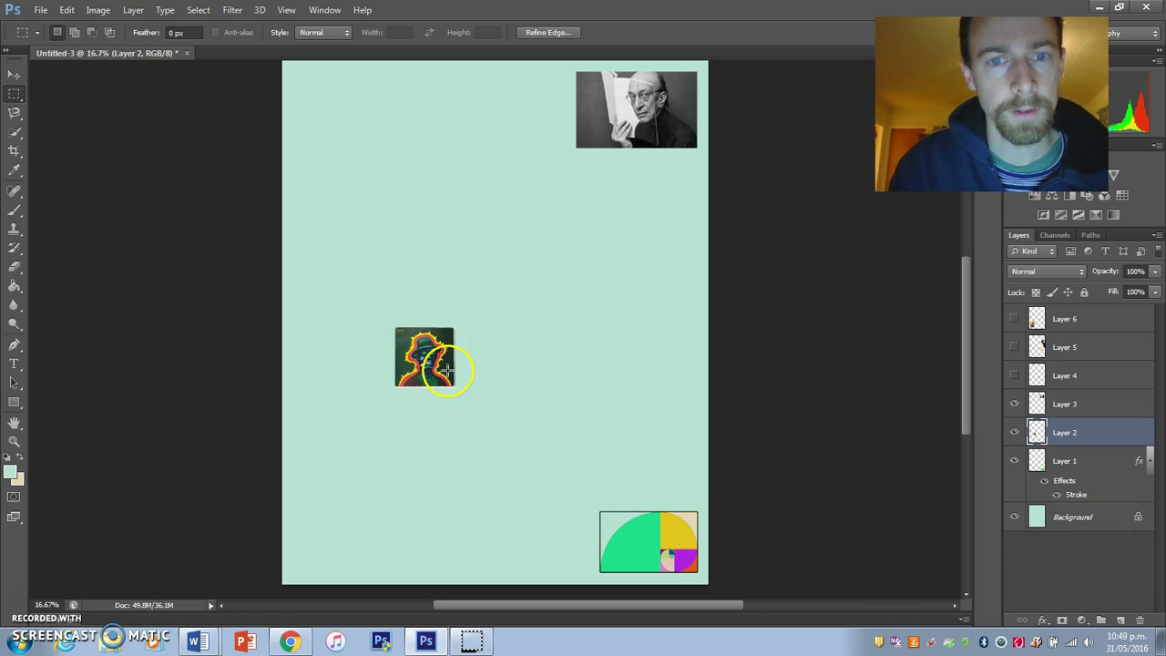
pyautogui.click(453, 372)
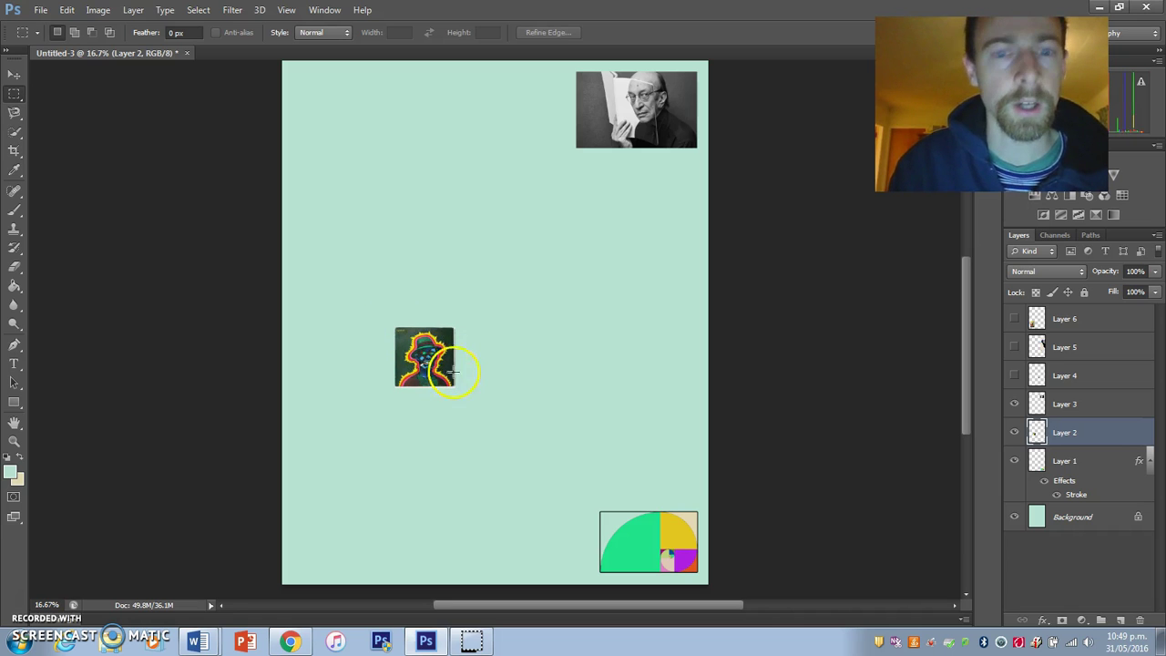
# Step: Show Layer 4, enlarge the Lightnin'! artwork on Layer 2 to nearly double size, and place it near the page's top-left corner
pyautogui.click(1011, 374)
pyautogui.click(13, 72)
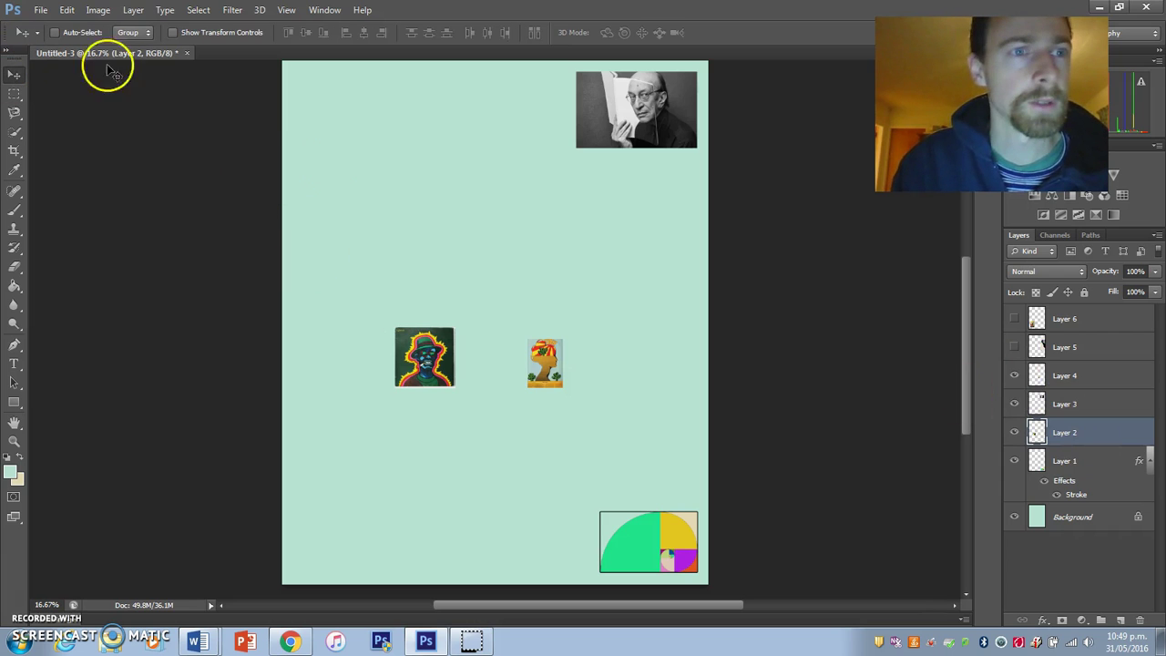
pyautogui.moveTo(558, 410); pyautogui.dragTo(544, 376)
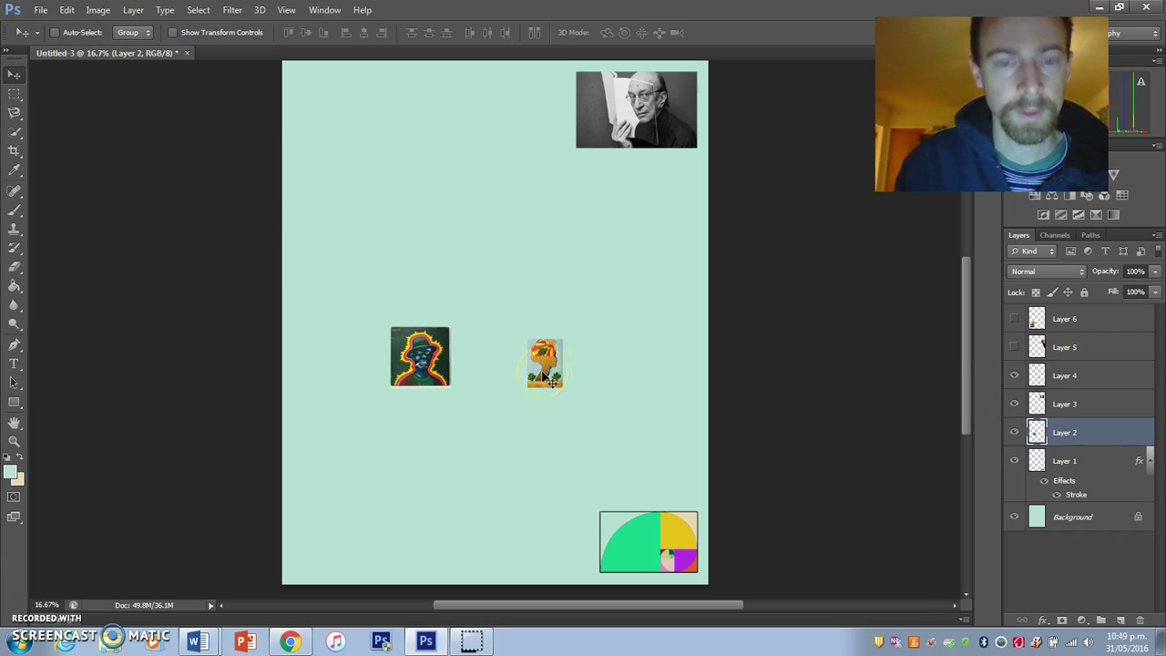
pyautogui.hotkey('ctrl', 't')
pyautogui.click(418, 334)
pyautogui.moveTo(449, 330); pyautogui.dragTo(499, 279)
pyautogui.press('Return')
pyautogui.moveTo(435, 322); pyautogui.dragTo(337, 116)
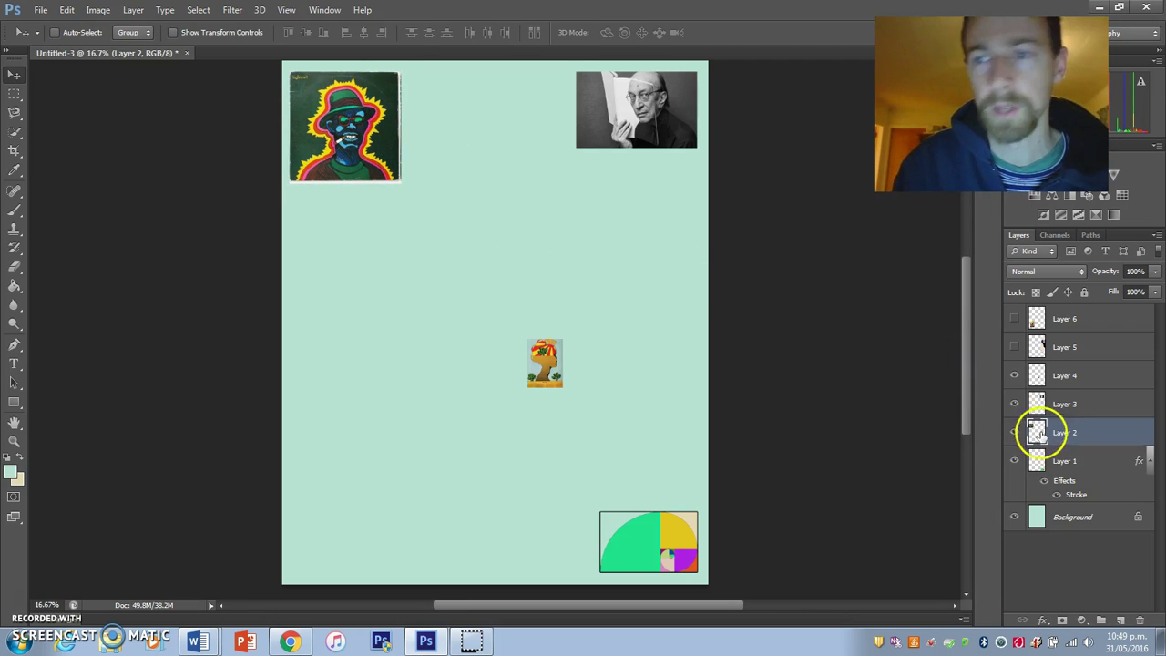
# Step: Show Layer 6, keeping Layer 5 hidden, and move the Combination poster up and left against the page's left edge
pyautogui.click(1014, 348)
pyautogui.click(1014, 347)
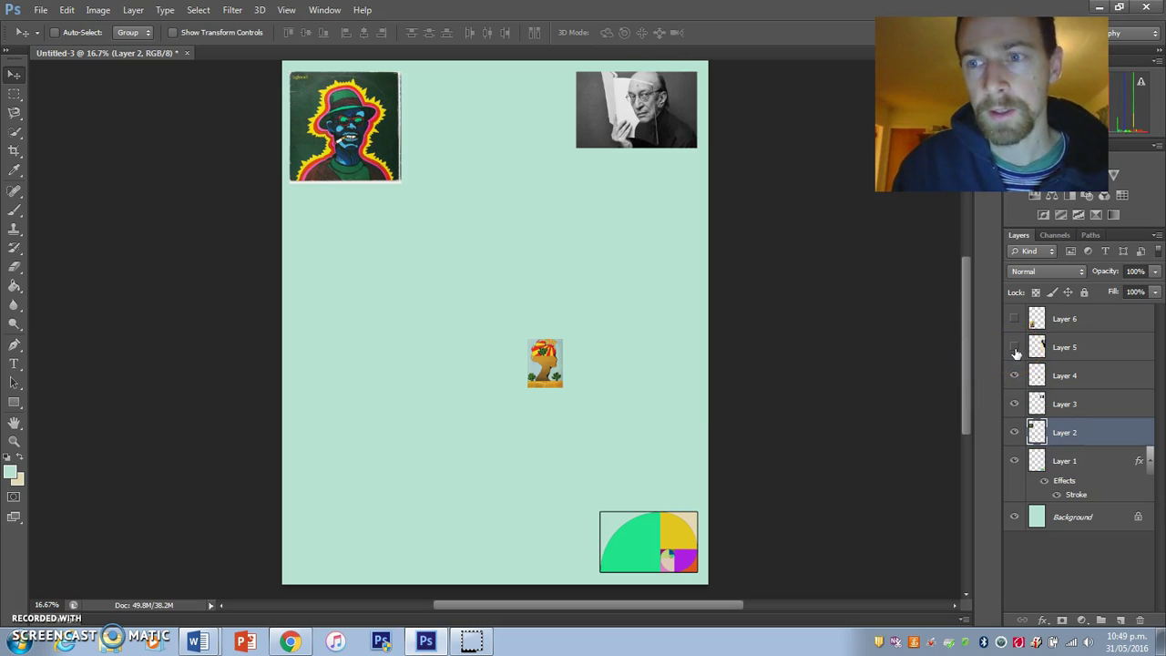
pyautogui.click(1015, 318)
pyautogui.rightClick(382, 459)
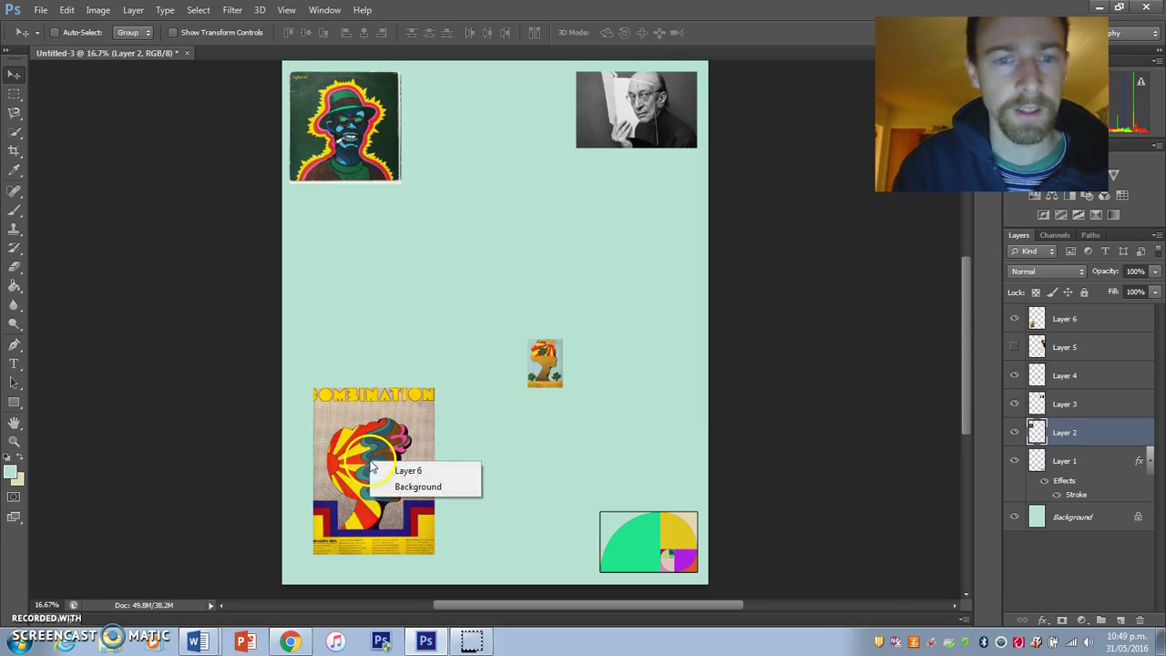
pyautogui.click(400, 468)
pyautogui.moveTo(387, 463); pyautogui.dragTo(359, 436)
# Step: Trim the Combination poster on Layer 6 to the head area by deleting everything outside a rectangular selection around it, and deselect
pyautogui.click(14, 95)
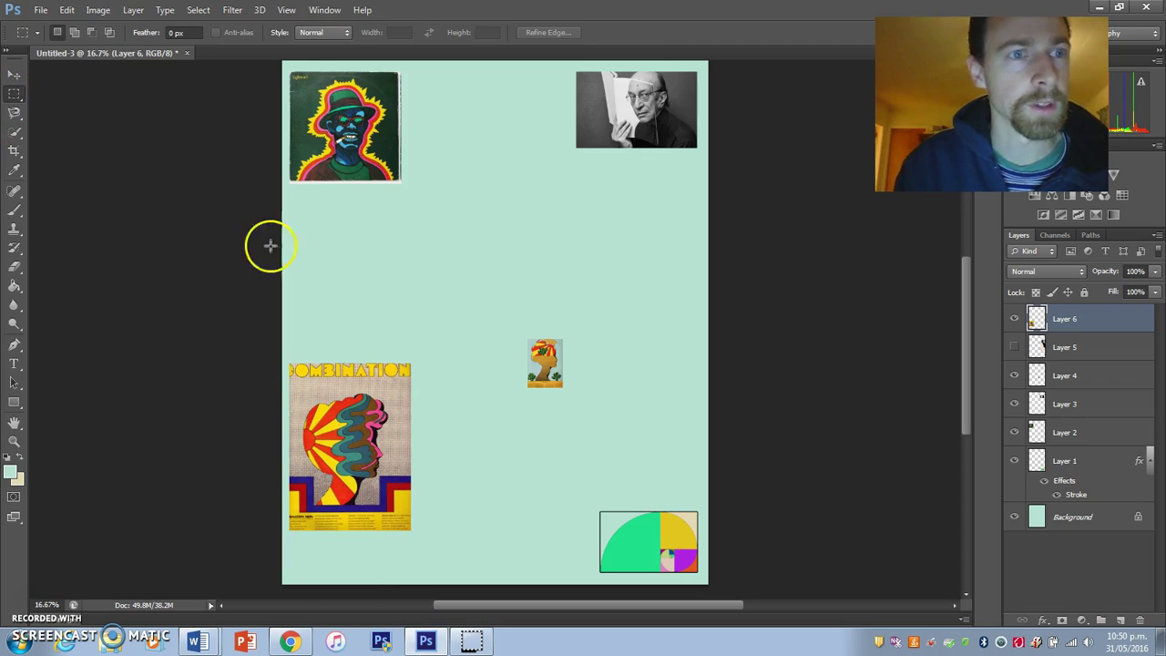
pyautogui.moveTo(292, 389); pyautogui.dragTo(402, 513)
pyautogui.click(198, 10)
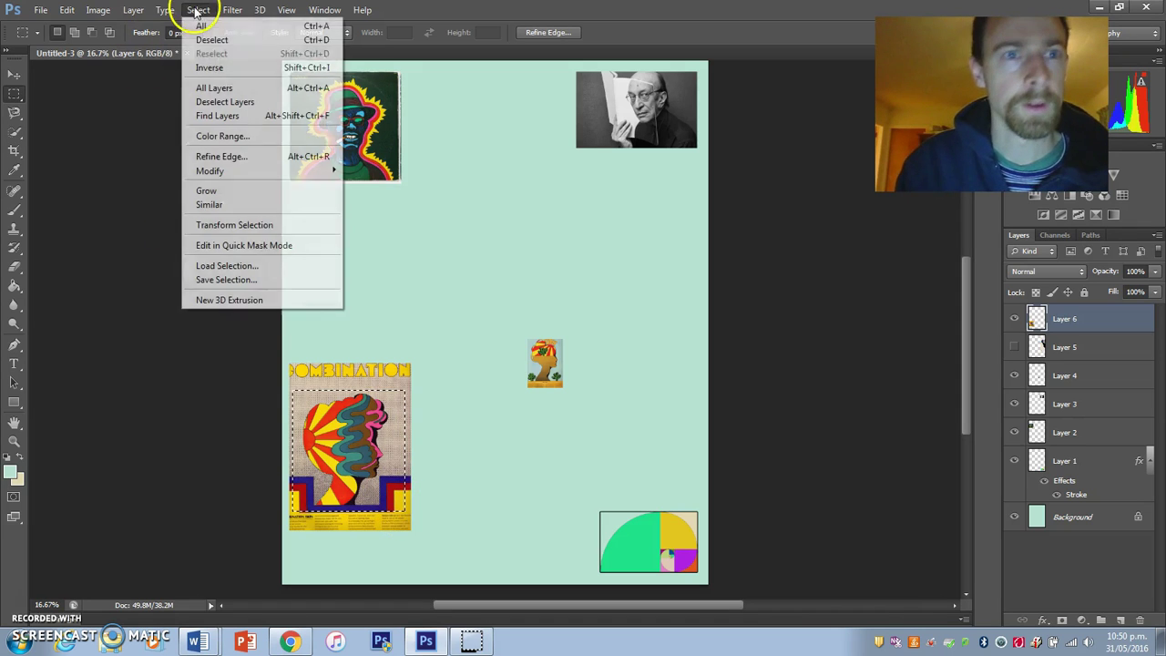
pyautogui.click(216, 66)
pyautogui.press('Delete')
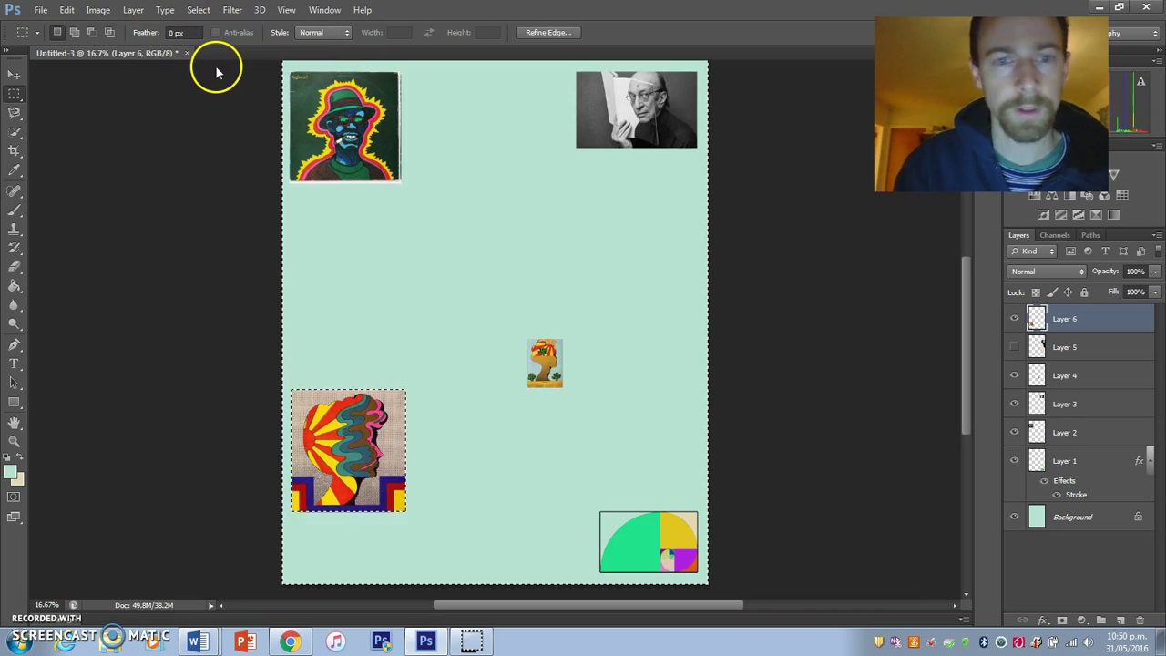
pyautogui.click(379, 471)
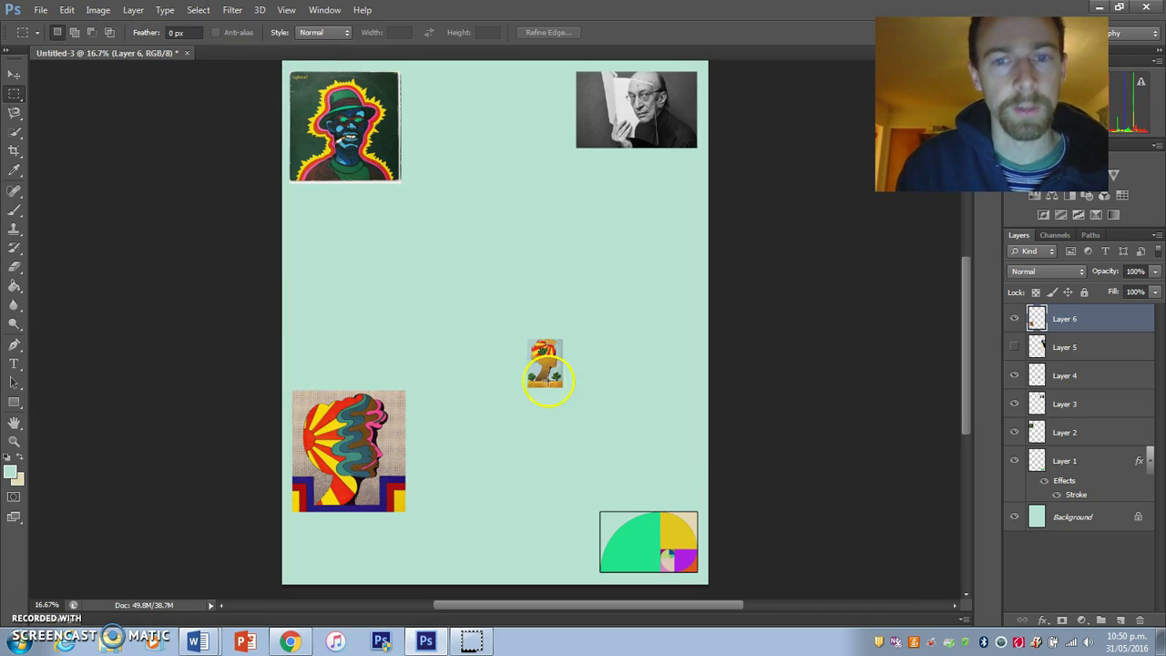
# Step: Trim the bottom strip off the small cactus-head artwork on Layer 4 by deleting everything outside a rectangular selection, and deselect
pyautogui.moveTo(541, 358); pyautogui.dragTo(579, 377)
pyautogui.click(197, 9)
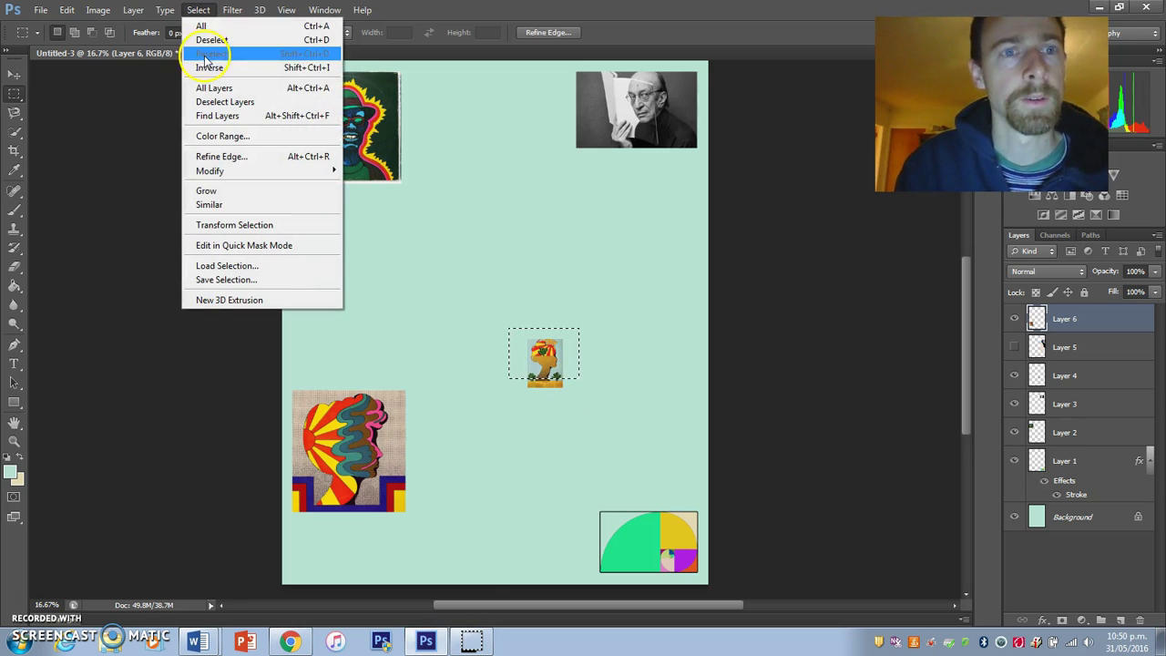
pyautogui.click(206, 67)
pyautogui.press('Delete')
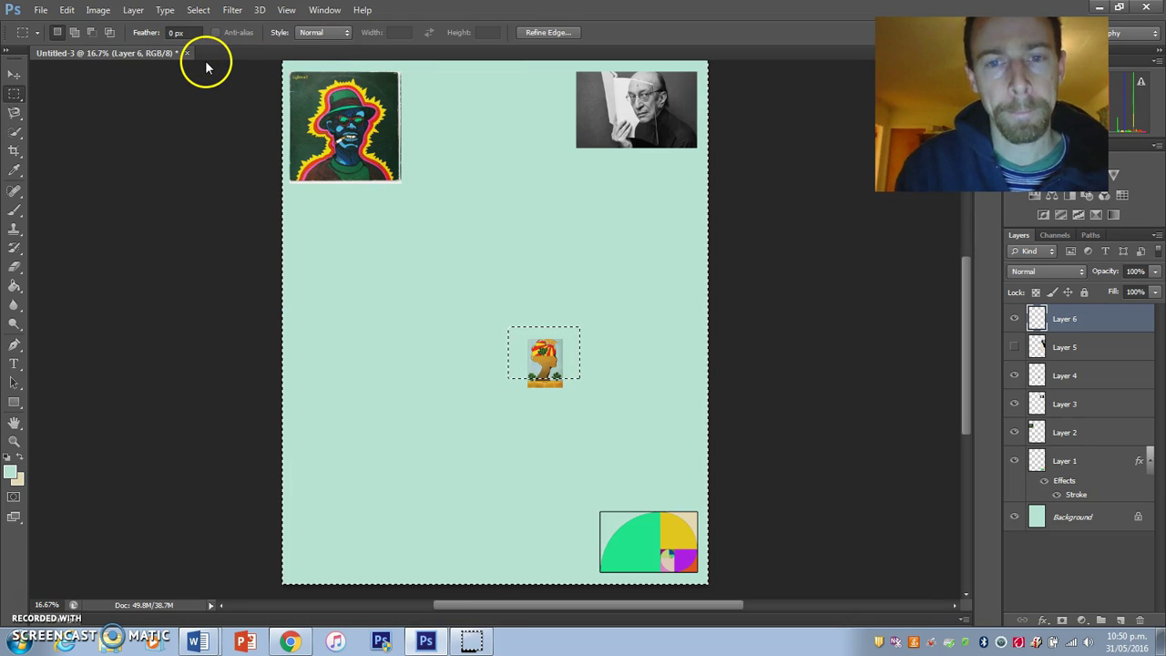
pyautogui.hotkey('ctrl', 'z')
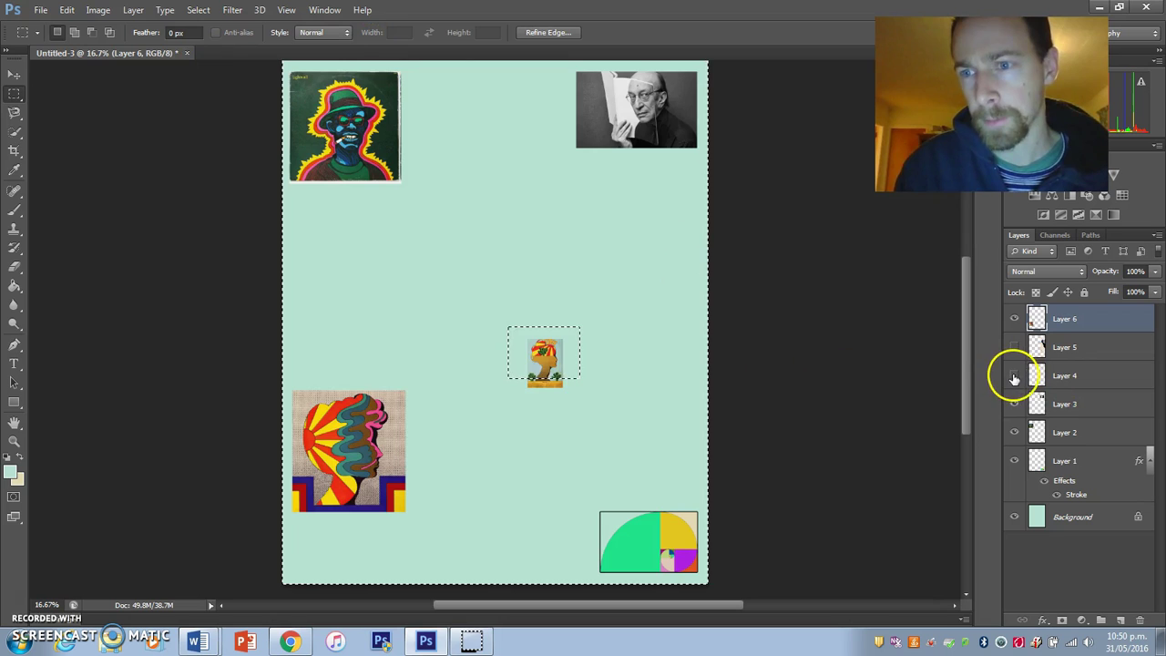
pyautogui.click(1082, 375)
pyautogui.press('Delete')
pyautogui.hotkey('ctrl', 'd')
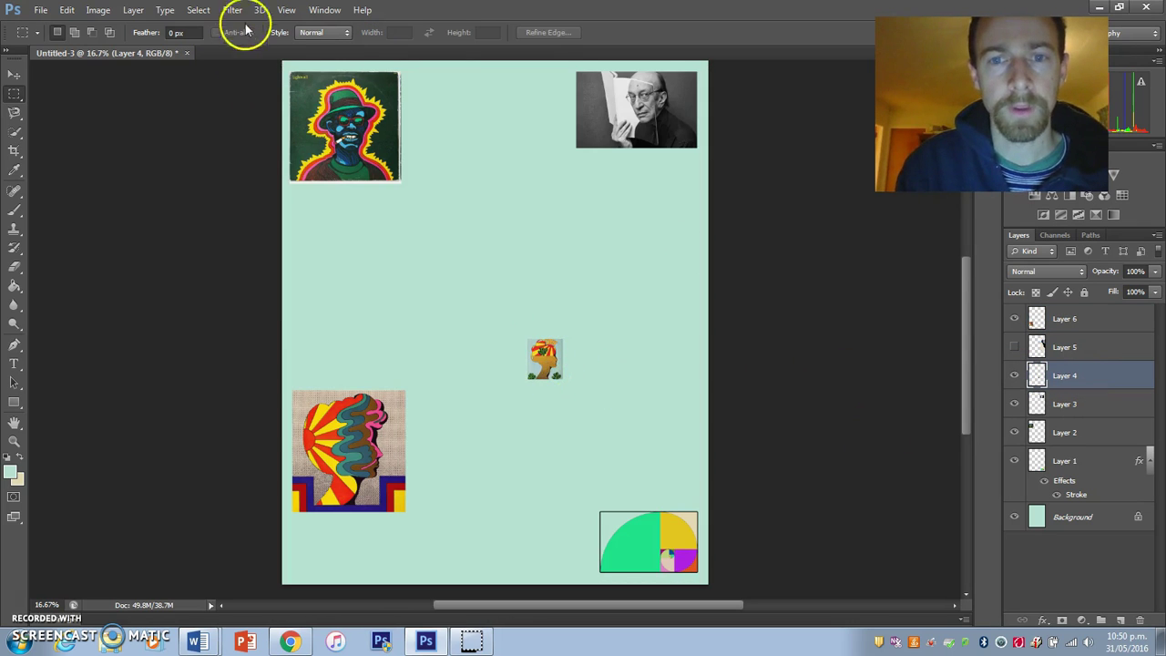
# Step: Move the cactus-head artwork on Layer 4 to the middle of the page and enlarge it to about three times its size
pyautogui.click(13, 77)
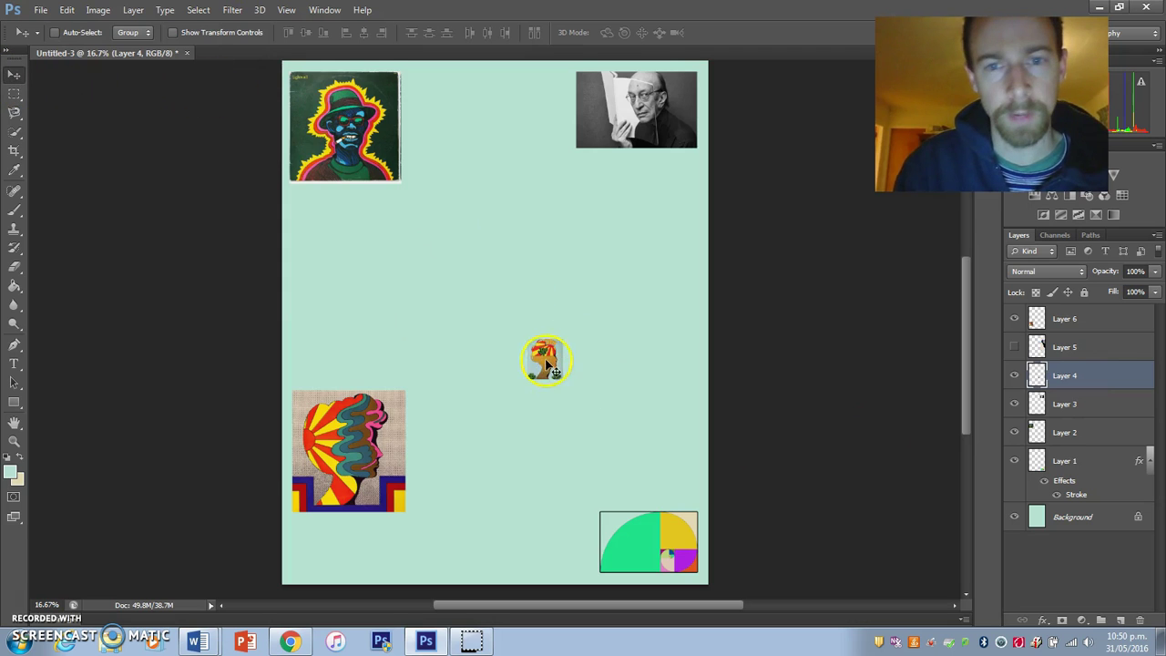
pyautogui.rightClick(548, 364)
pyautogui.click(581, 374)
pyautogui.moveTo(550, 367); pyautogui.dragTo(495, 354)
pyautogui.hotkey('ctrl', 't')
pyautogui.press('Return')
# Step: Try to flip the whole canvas and the Layer 4 artwork horizontally, undoing both flips
pyautogui.rightClick(355, 438)
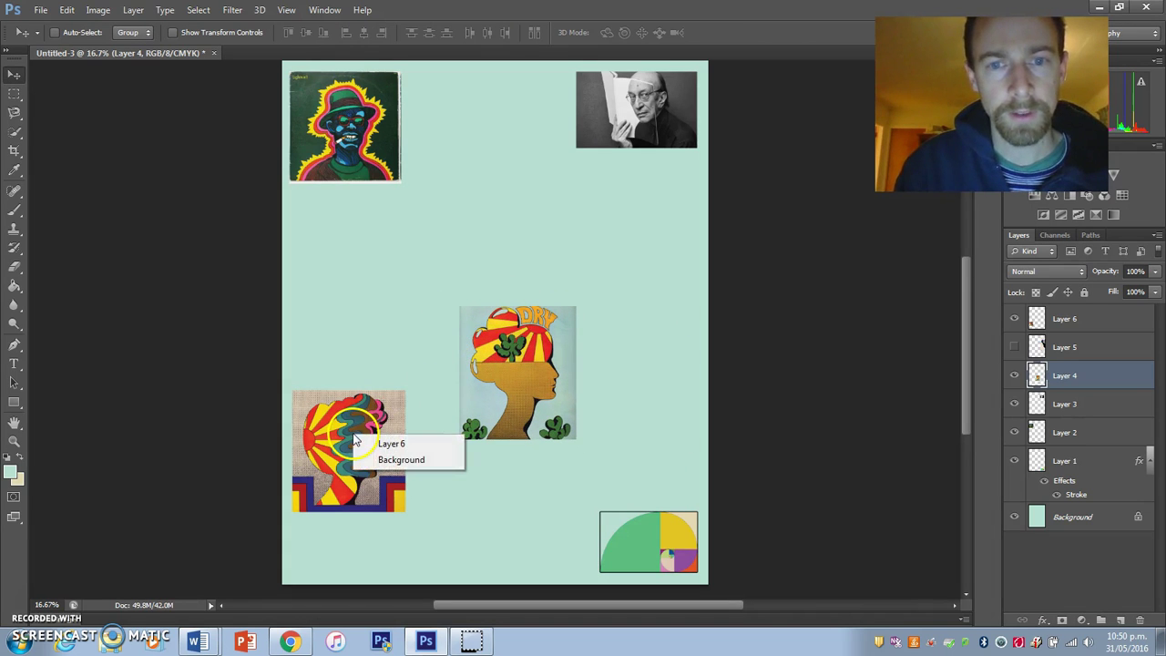
pyautogui.click(312, 416)
pyautogui.click(97, 10)
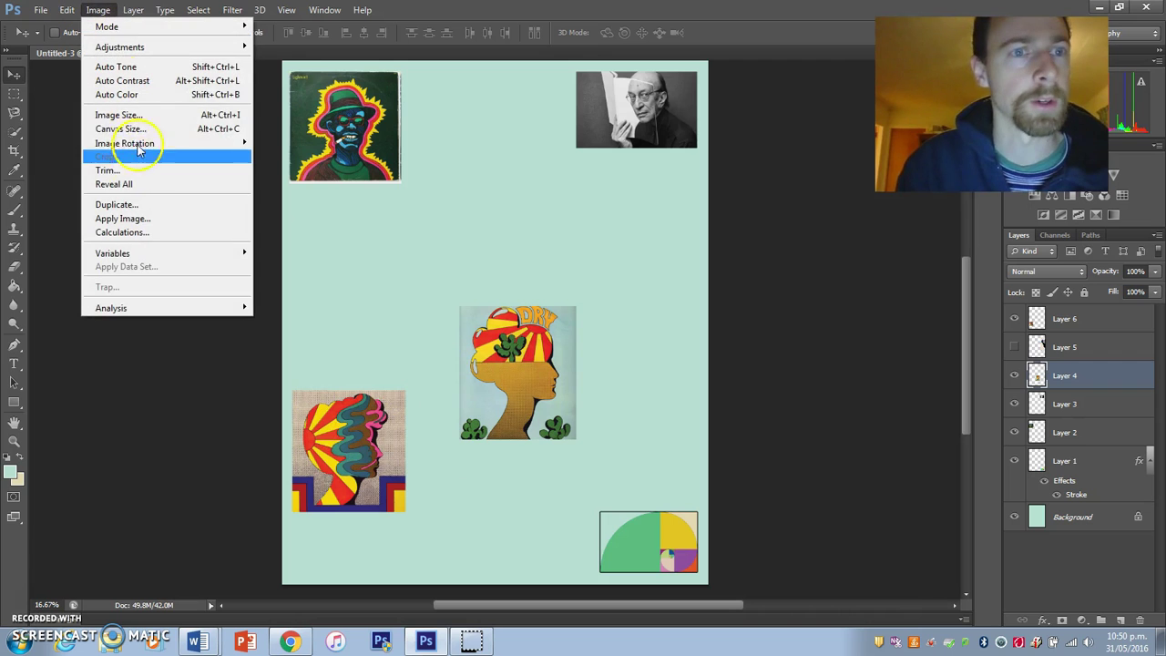
pyautogui.moveTo(137, 143)
pyautogui.click(303, 203)
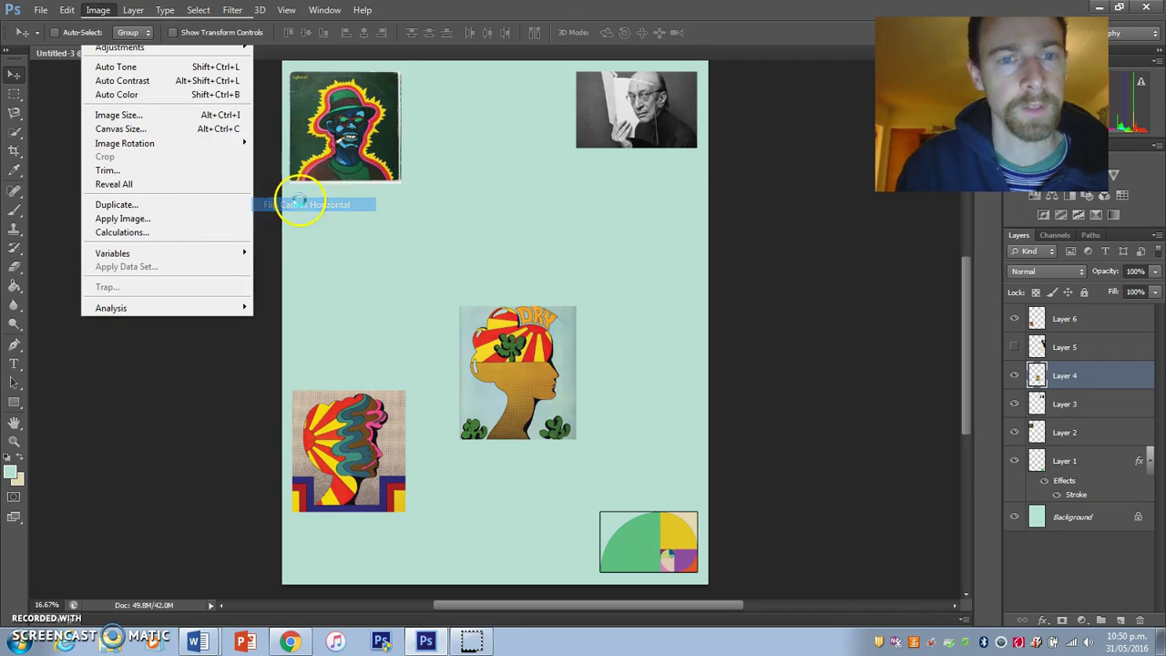
pyautogui.click(66, 10)
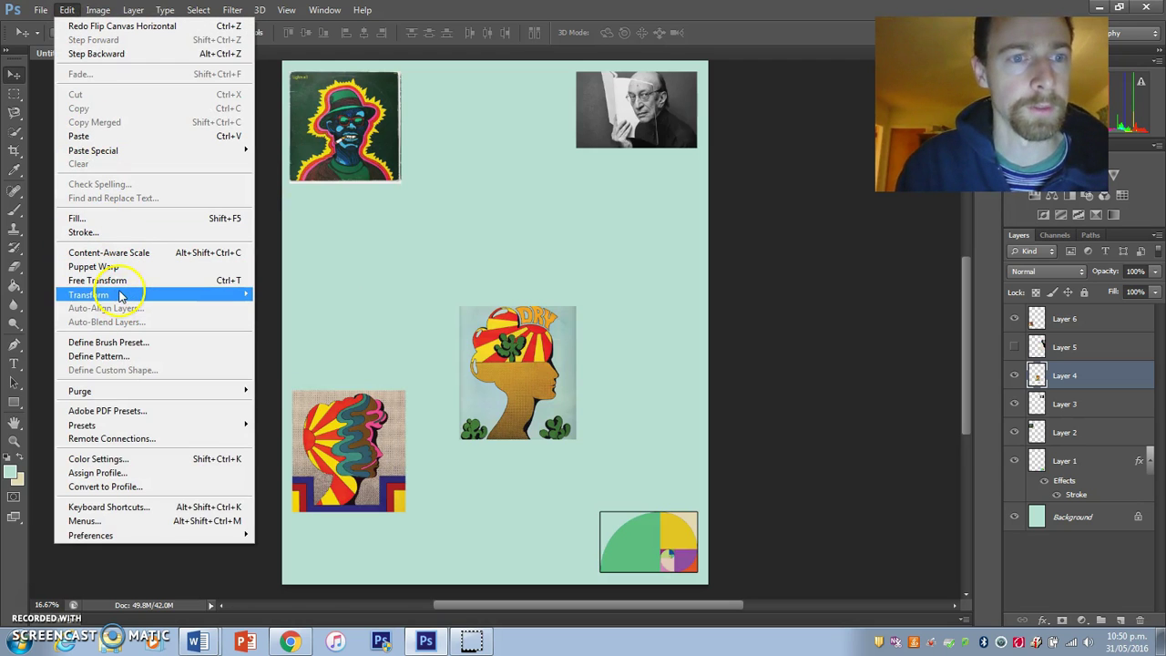
pyautogui.moveTo(118, 294)
pyautogui.click(317, 452)
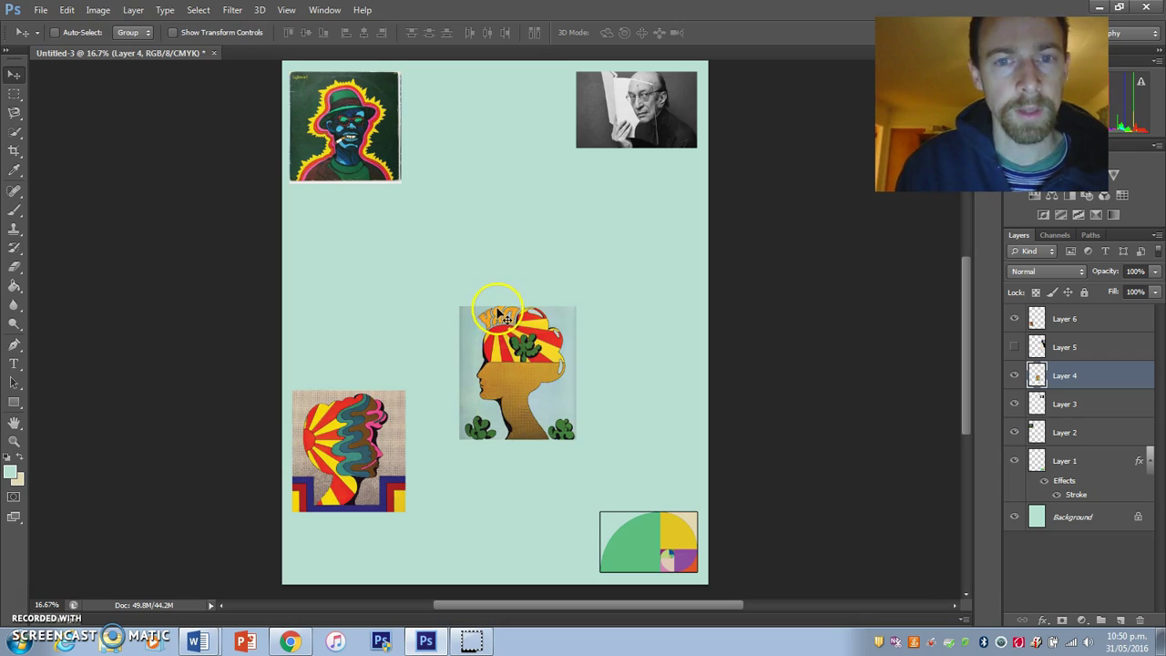
pyautogui.hotkey('ctrl', 'z')
# Step: Flip the Layer 6 head artwork horizontally and move it directly beside the cactus head, facing it
pyautogui.rightClick(355, 443)
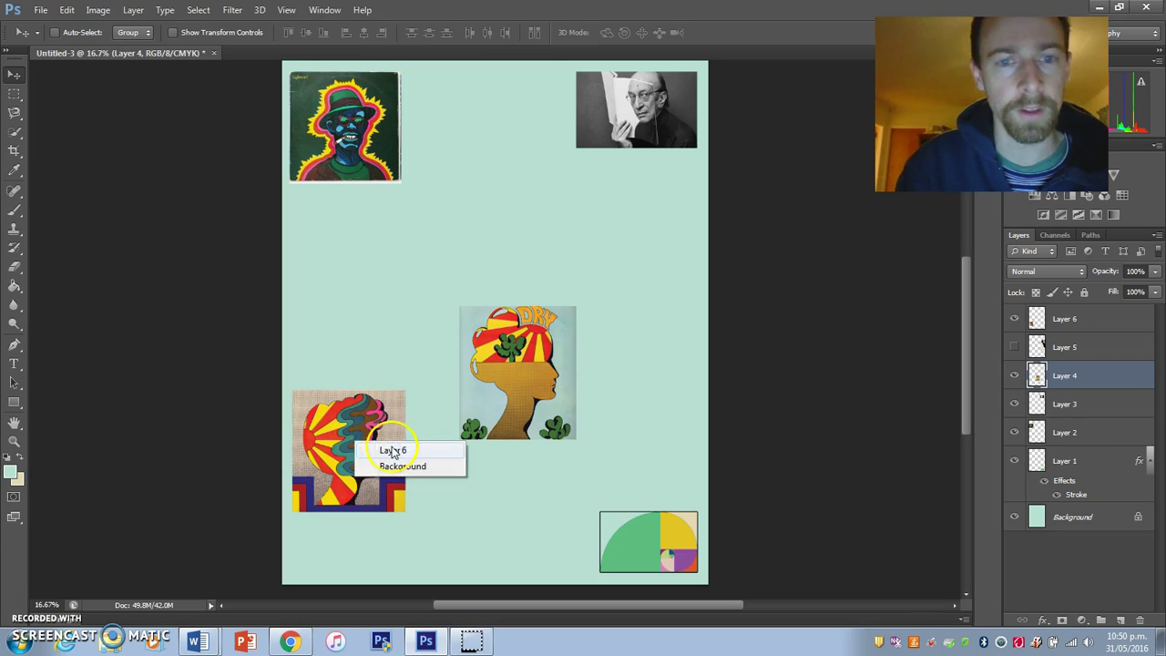
pyautogui.click(387, 448)
pyautogui.click(67, 10)
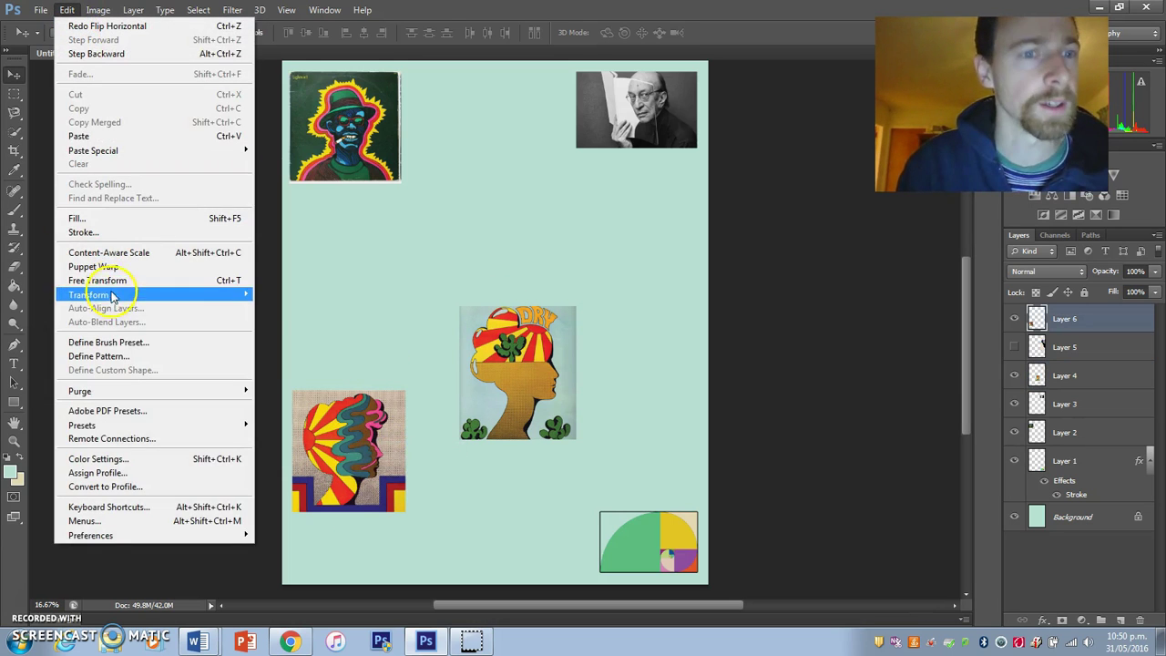
pyautogui.moveTo(104, 294)
pyautogui.click(292, 453)
pyautogui.moveTo(353, 456); pyautogui.dragTo(636, 370)
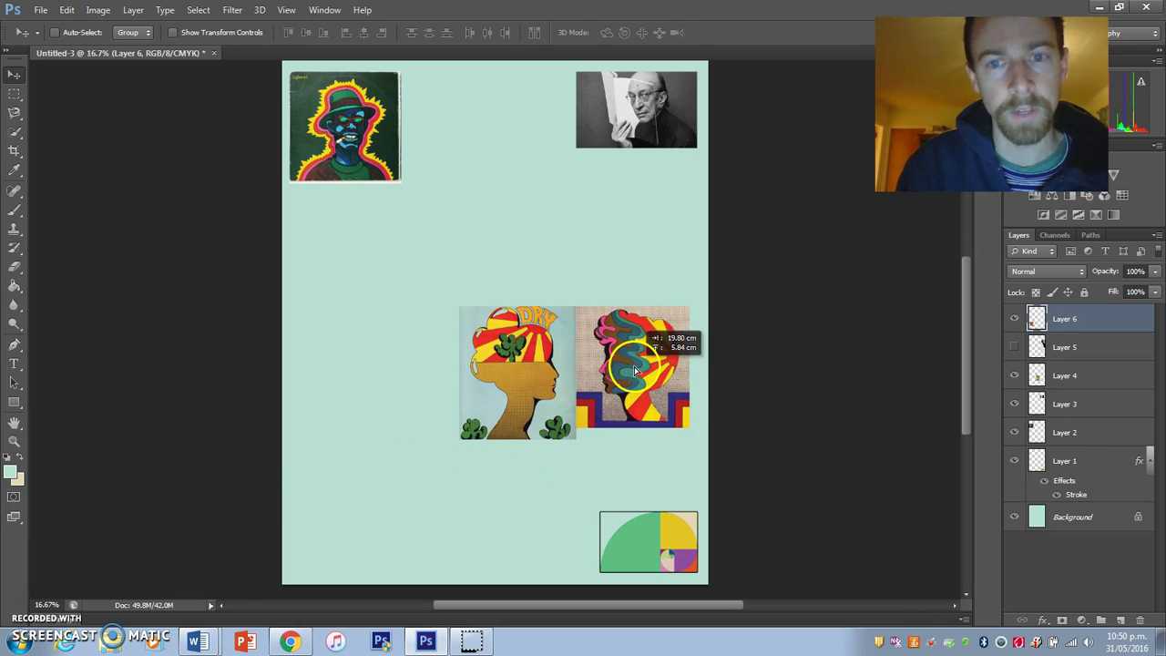
# Step: Enlarge the flipped Layer 6 head slightly and move it down against the page's right edge
pyautogui.hotkey('ctrl', 't')
pyautogui.moveTo(575, 426); pyautogui.dragTo(560, 443)
pyautogui.press('Return')
pyautogui.moveTo(600, 369); pyautogui.dragTo(612, 424)
# Step: Move the golden section diagram on Layer 1 to the bottom middle of the page
pyautogui.rightClick(629, 543)
pyautogui.click(649, 548)
pyautogui.moveTo(648, 547); pyautogui.dragTo(500, 550)
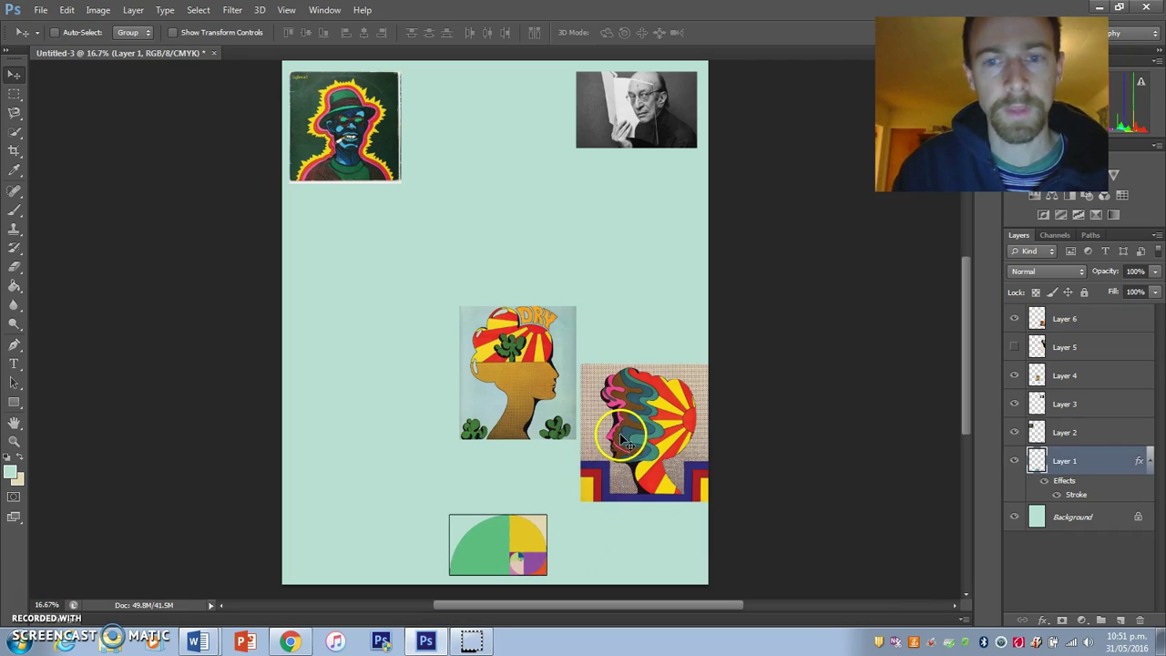
# Step: Place the Layer 6 head in the page's bottom-right corner and the Layer 4 cactus head in its bottom-left corner
pyautogui.rightClick(621, 439)
pyautogui.click(637, 447)
pyautogui.moveTo(620, 416); pyautogui.dragTo(633, 522)
pyautogui.rightClick(497, 410)
pyautogui.click(511, 417)
pyautogui.moveTo(498, 366); pyautogui.dragTo(310, 509)
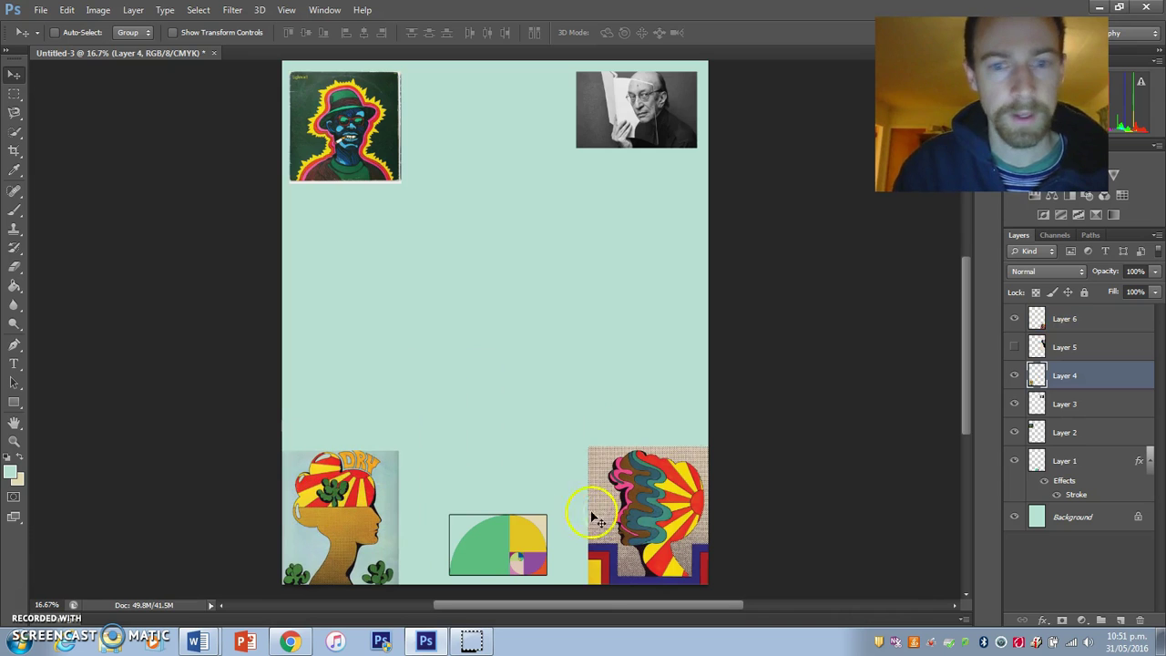
# Step: Reposition the golden section diagram between the two heads and enlarge it to fill the gap at the bottom of the page
pyautogui.rightClick(494, 554)
pyautogui.click(513, 563)
pyautogui.moveTo(485, 555); pyautogui.dragTo(449, 560)
pyautogui.hotkey('ctrl', 't')
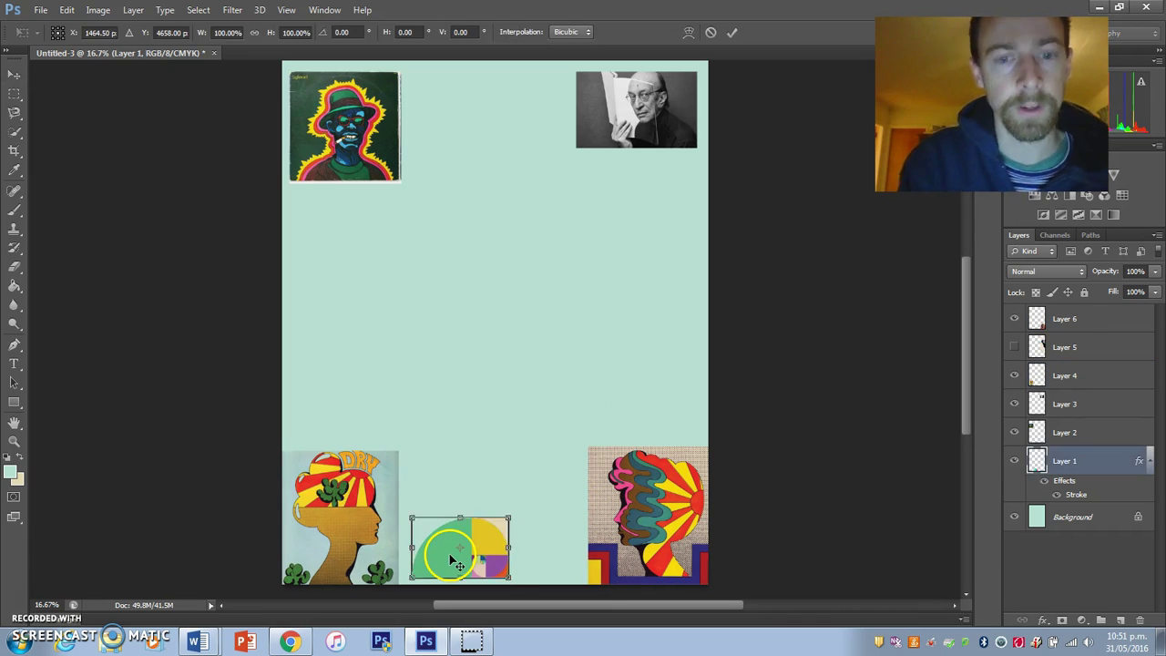
pyautogui.moveTo(503, 523); pyautogui.dragTo(570, 479)
pyautogui.press('Return')
pyautogui.moveTo(478, 517); pyautogui.dragTo(483, 518)
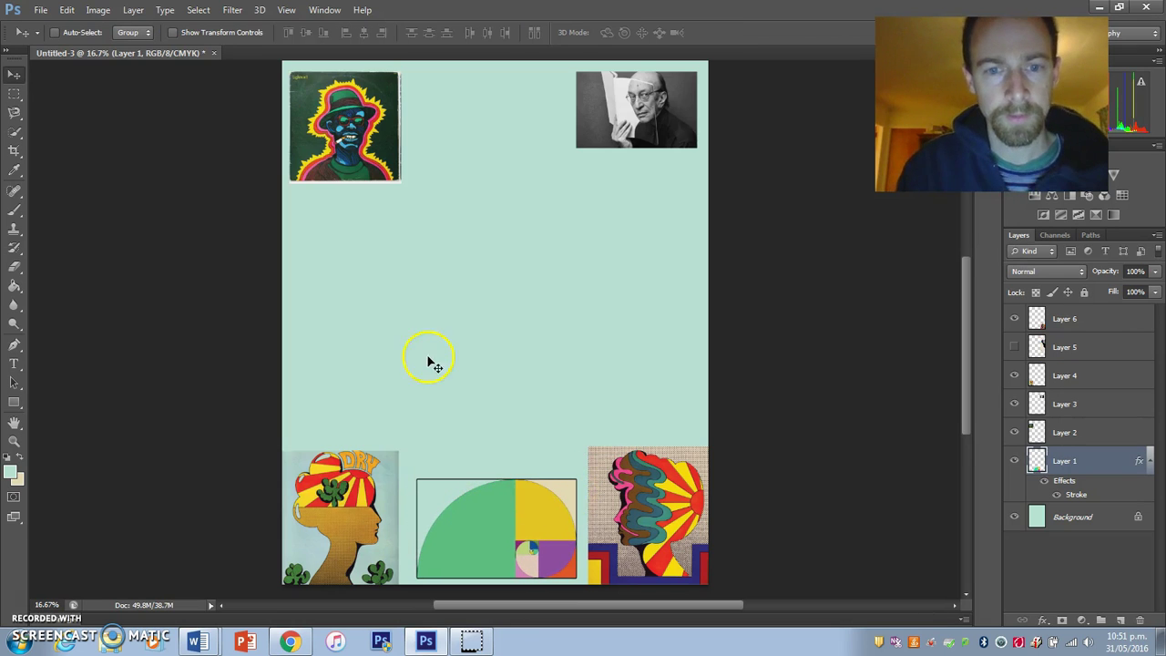
# Step: Nudge the Lightnin'! artwork closer to the page's top-left corner and the portrait on Layer 3 closer to the top-right corner
pyautogui.rightClick(334, 123)
pyautogui.click(351, 143)
pyautogui.rightClick(347, 132)
pyautogui.click(377, 137)
pyautogui.moveTo(338, 118); pyautogui.dragTo(335, 111)
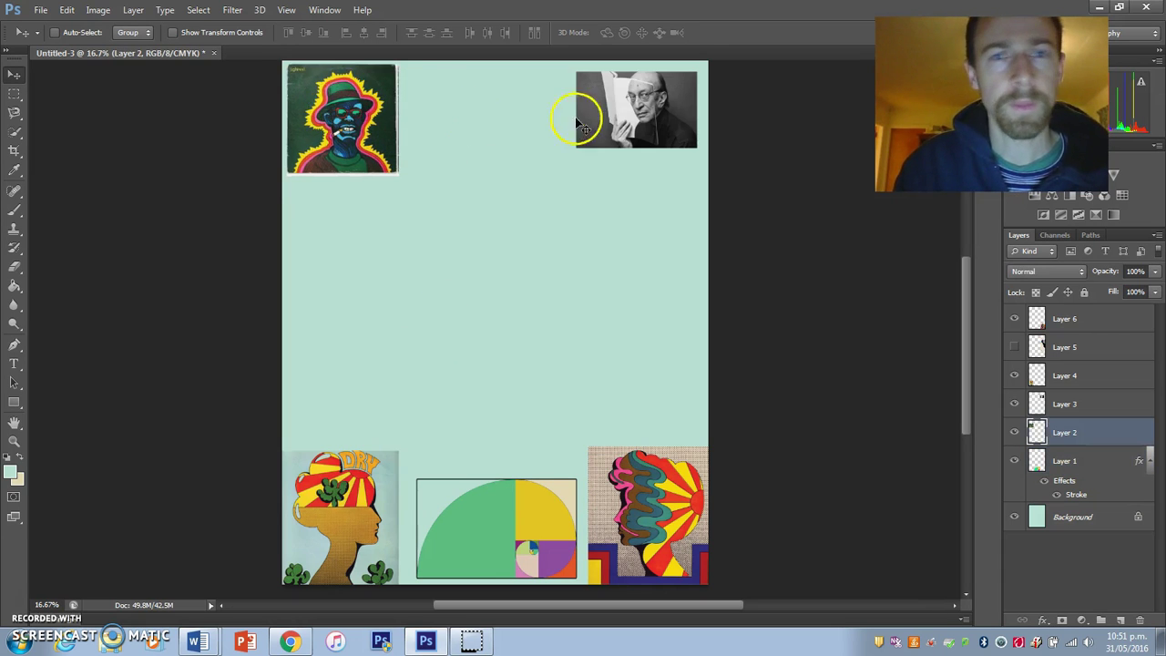
pyautogui.rightClick(643, 109)
pyautogui.click(665, 114)
pyautogui.moveTo(644, 113); pyautogui.dragTo(628, 137)
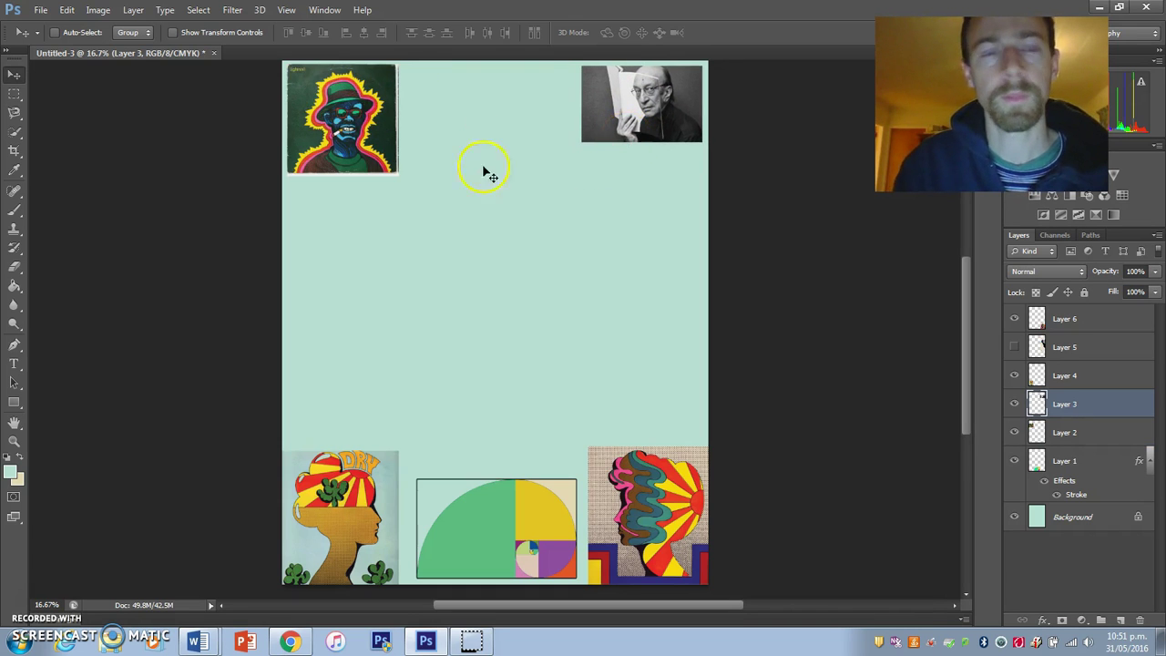
# Step: Hide the other artwork layers, show Layer 5, and move its To Inform & Delight poster to the middle of the page
pyautogui.moveTo(1017, 374); pyautogui.dragTo(1019, 343)
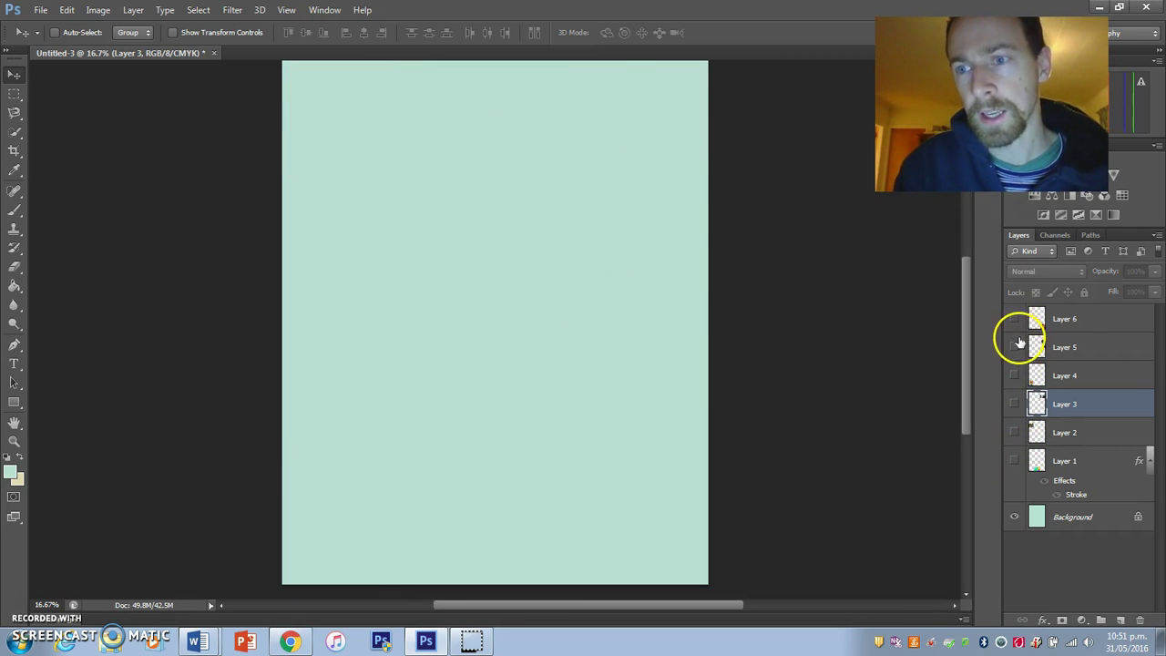
pyautogui.click(1014, 346)
pyautogui.click(1097, 347)
pyautogui.rightClick(612, 186)
pyautogui.click(637, 193)
pyautogui.moveTo(654, 199); pyautogui.dragTo(429, 332)
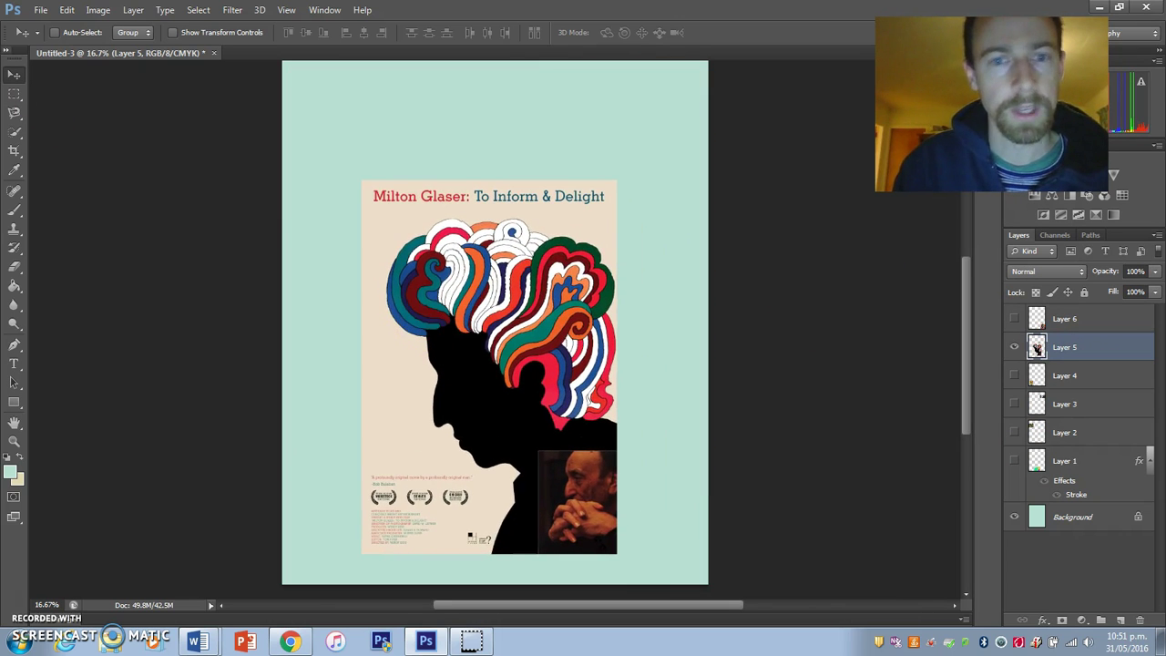
# Step: Trim the Layer 5 poster to its hair and silhouette area, cutting off the title and lower credits, and move it up the page
pyautogui.click(16, 94)
pyautogui.moveTo(358, 205); pyautogui.dragTo(669, 479)
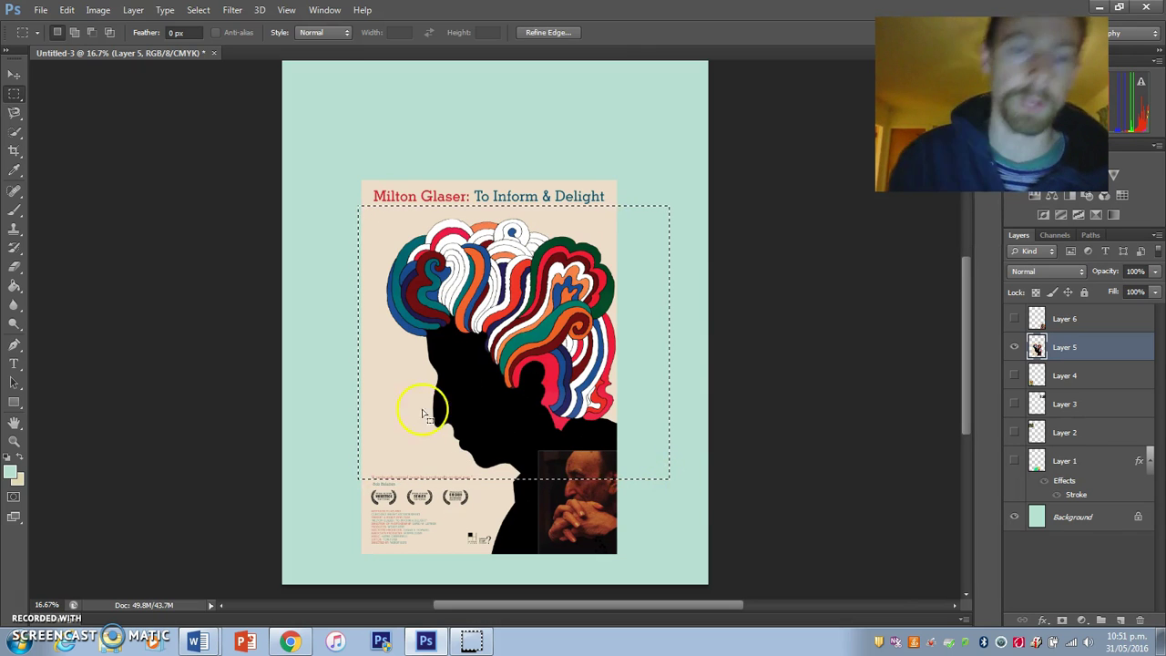
pyautogui.click(199, 10)
pyautogui.click(209, 69)
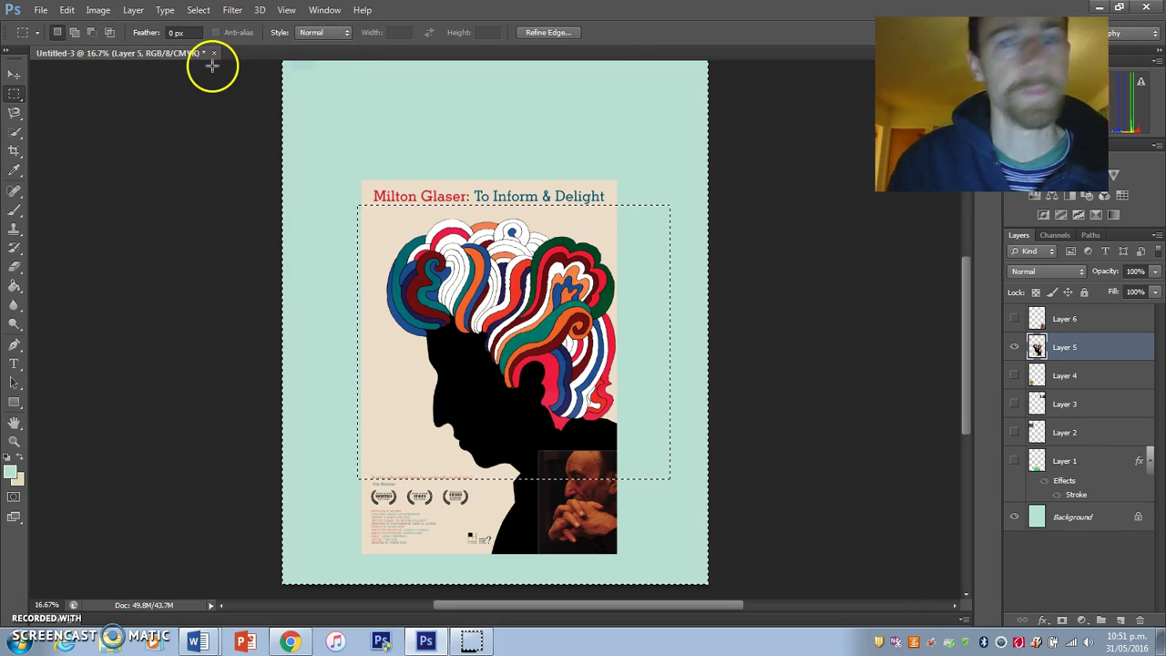
pyautogui.press('Delete')
pyautogui.hotkey('ctrl', 'd')
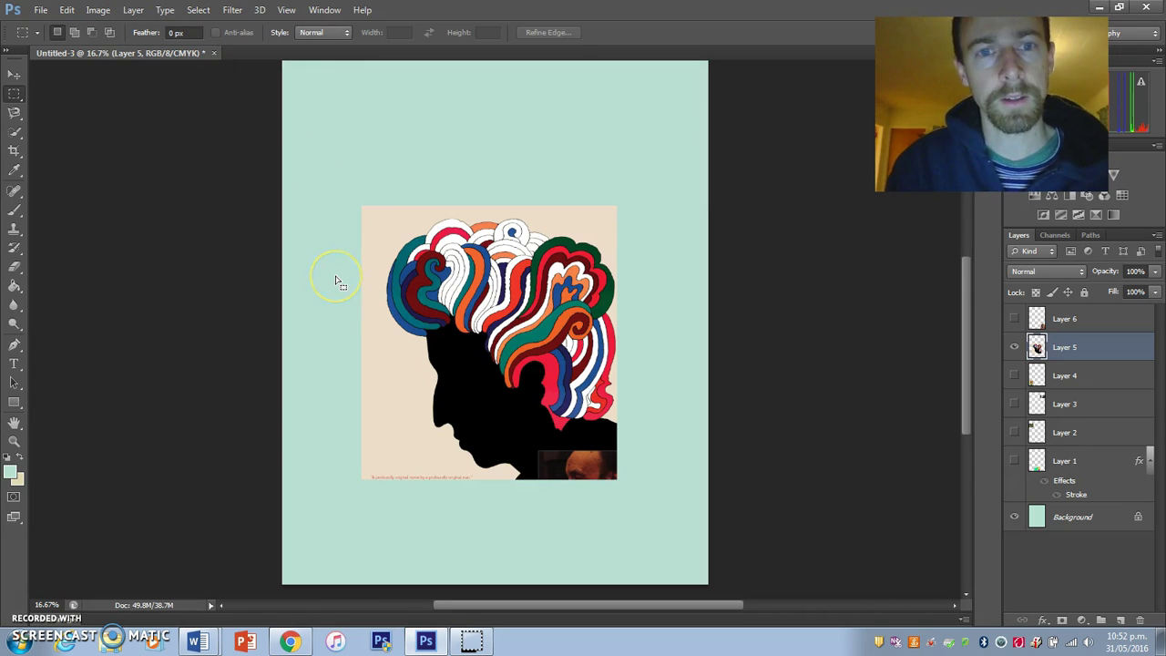
pyautogui.click(15, 77)
pyautogui.moveTo(441, 347); pyautogui.dragTo(433, 271)
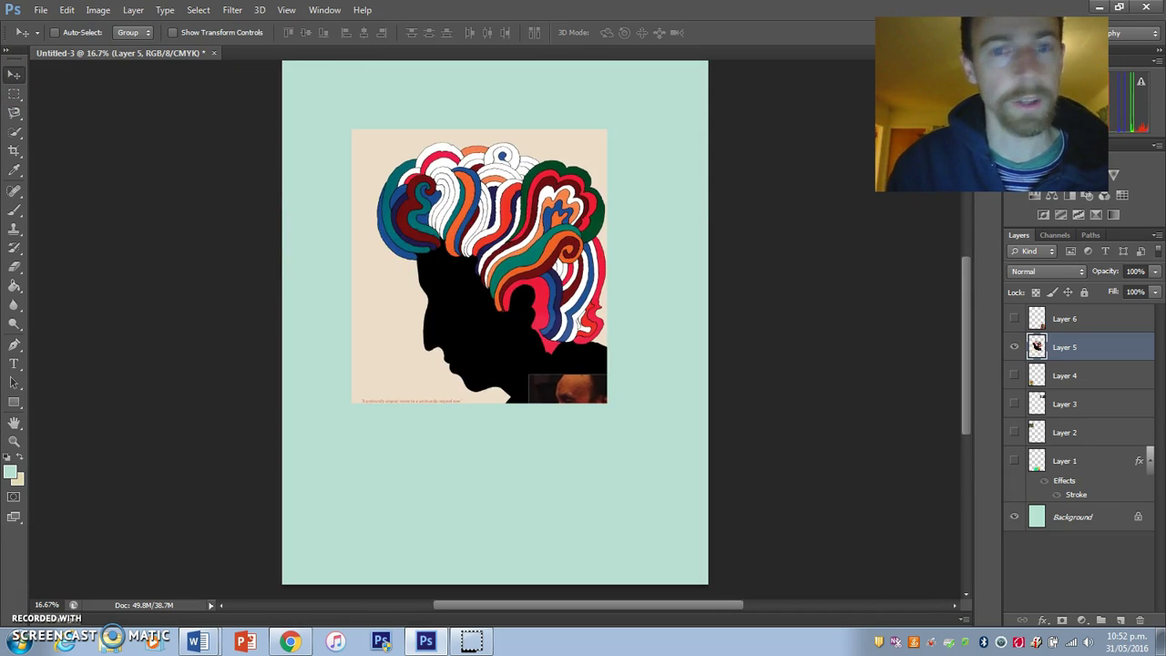
# Step: Remove the cream background around the Layer 5 head and move the cut-out to the page's bottom-right corner
pyautogui.click(16, 130)
pyautogui.click(57, 130)
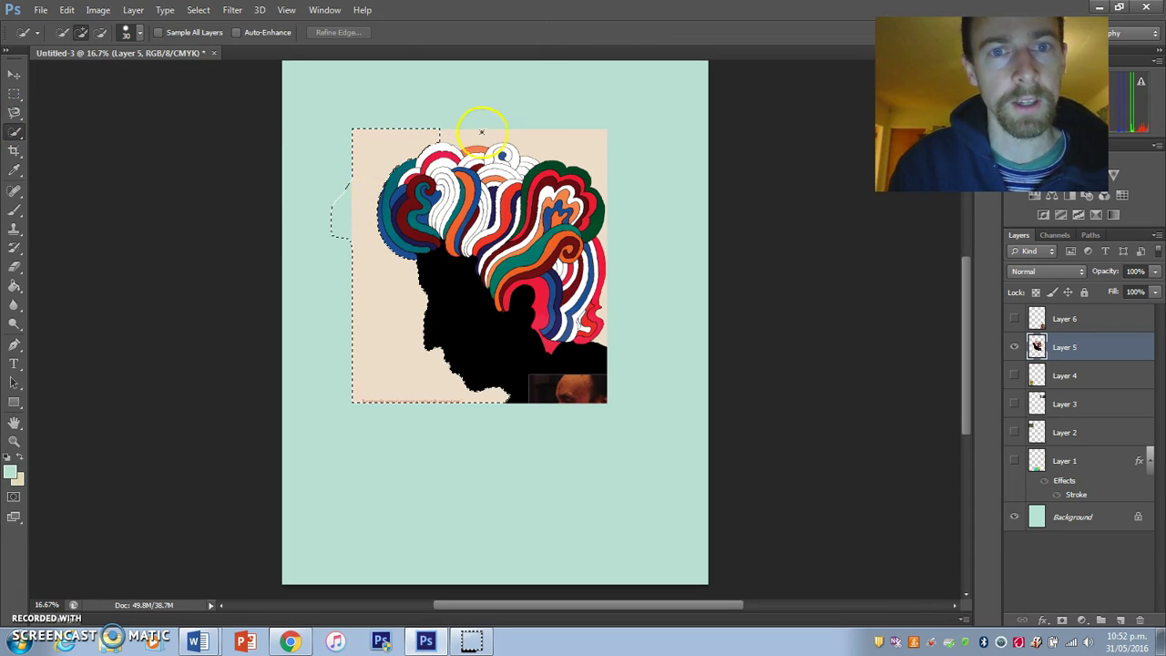
pyautogui.moveTo(517, 140)
pyautogui.mouseDown()
pyautogui.moveTo(537, 132)
pyautogui.moveTo(617, 178)
pyautogui.moveTo(609, 220)
pyautogui.moveTo(620, 266)
pyautogui.moveTo(605, 294)
pyautogui.moveTo(619, 307)
pyautogui.moveTo(634, 394)
pyautogui.mouseUp()
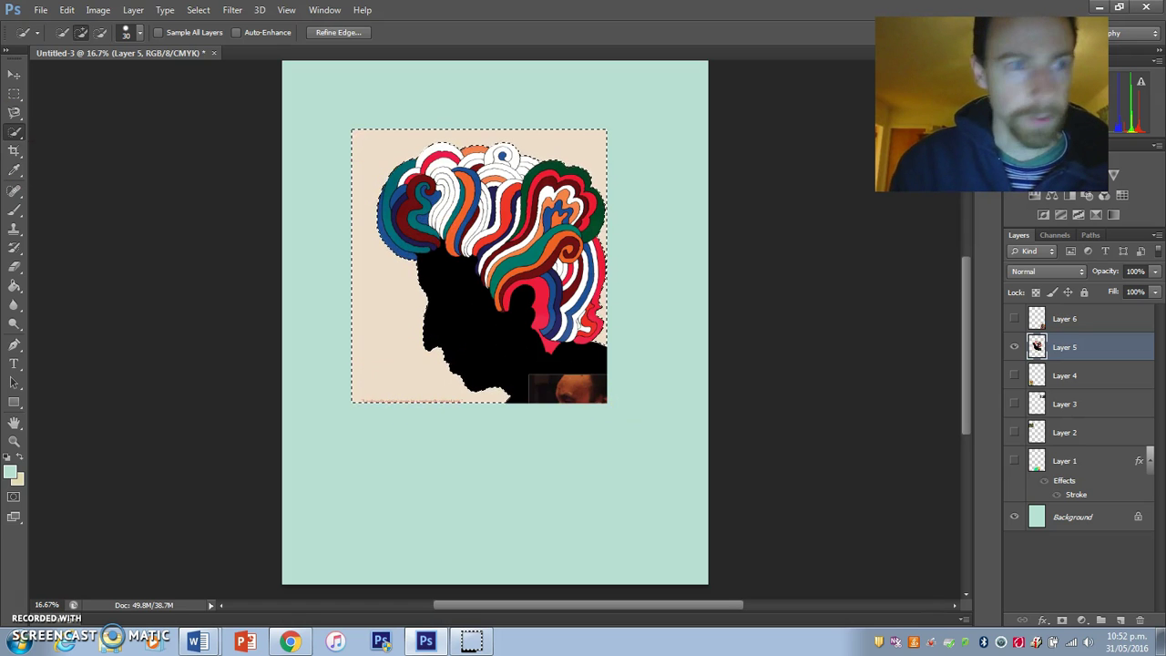
pyautogui.press('Delete')
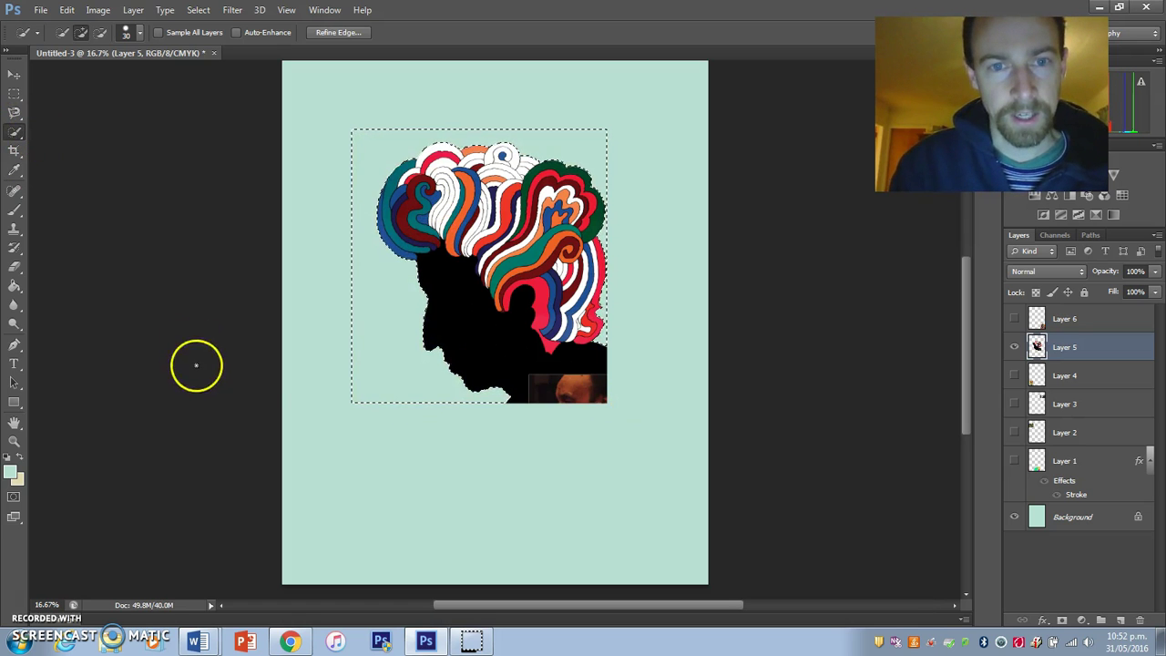
pyautogui.hotkey('ctrl', 'd')
pyautogui.click(15, 75)
pyautogui.moveTo(447, 313); pyautogui.dragTo(623, 526)
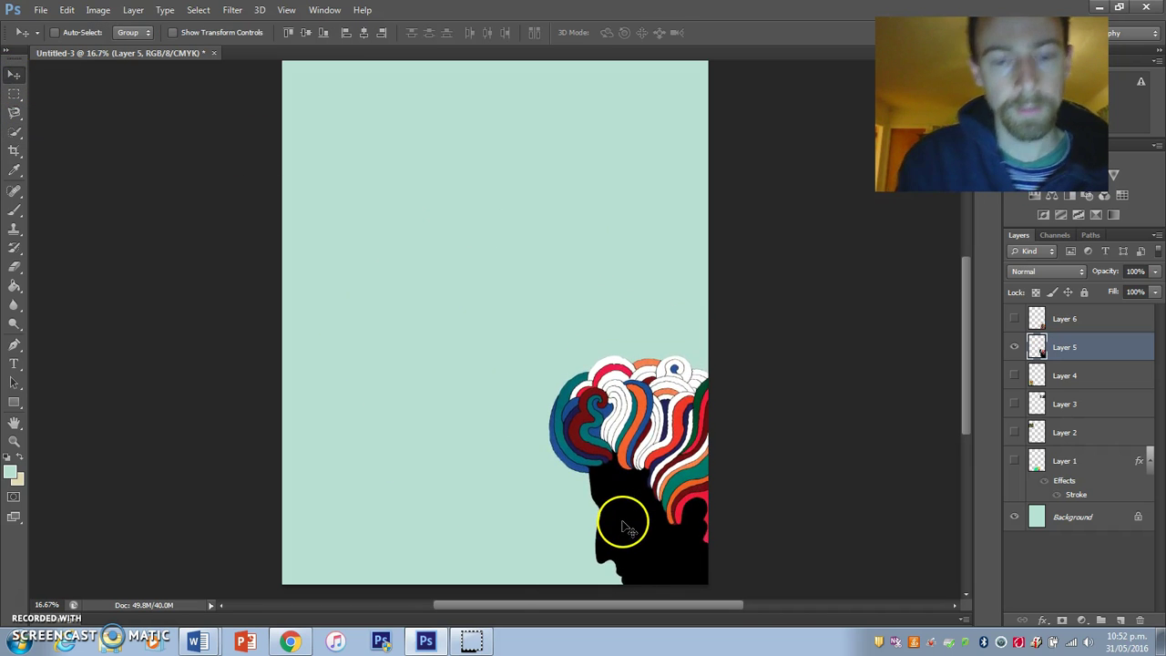
# Step: Try to enlarge the Layer 5 head to about 171% with Free Transform
pyautogui.hotkey('ctrl', 't')
pyautogui.moveTo(525, 342); pyautogui.dragTo(329, 158)
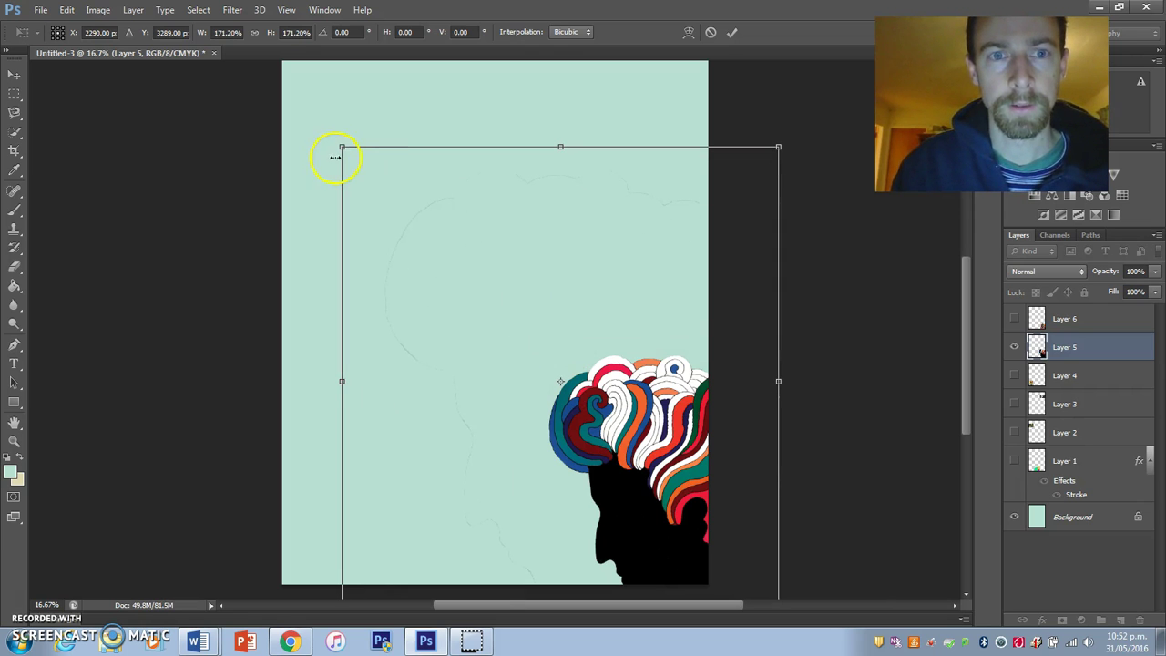
pyautogui.moveTo(641, 455); pyautogui.dragTo(637, 455)
pyautogui.hotkey('ctrl', 'z')
pyautogui.click(66, 9)
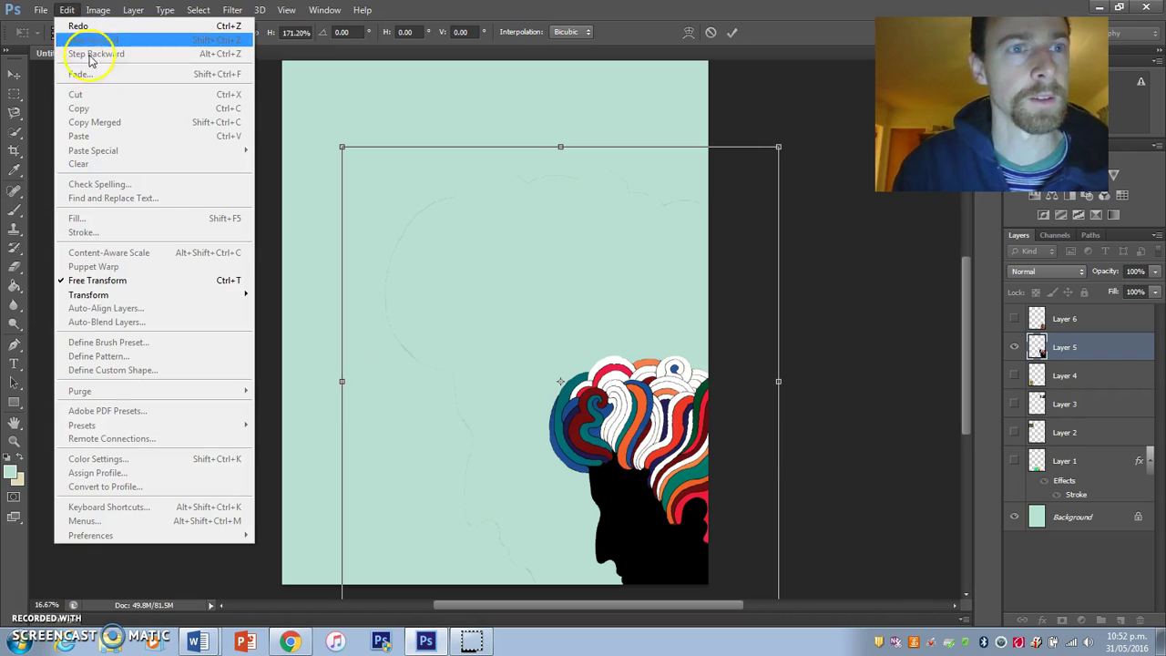
pyautogui.click(78, 26)
pyautogui.press('Return')
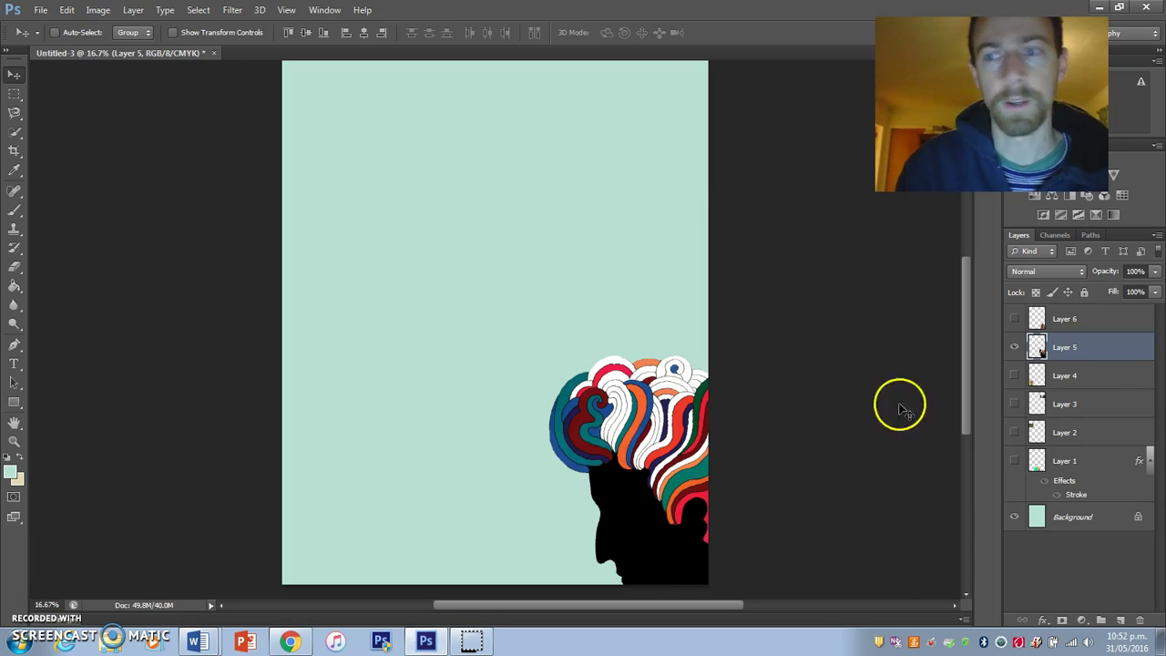
# Step: Refresh Layer 5's visibility and try again to enlarge the head by a smaller amount
pyautogui.click(1013, 346)
pyautogui.click(1013, 346)
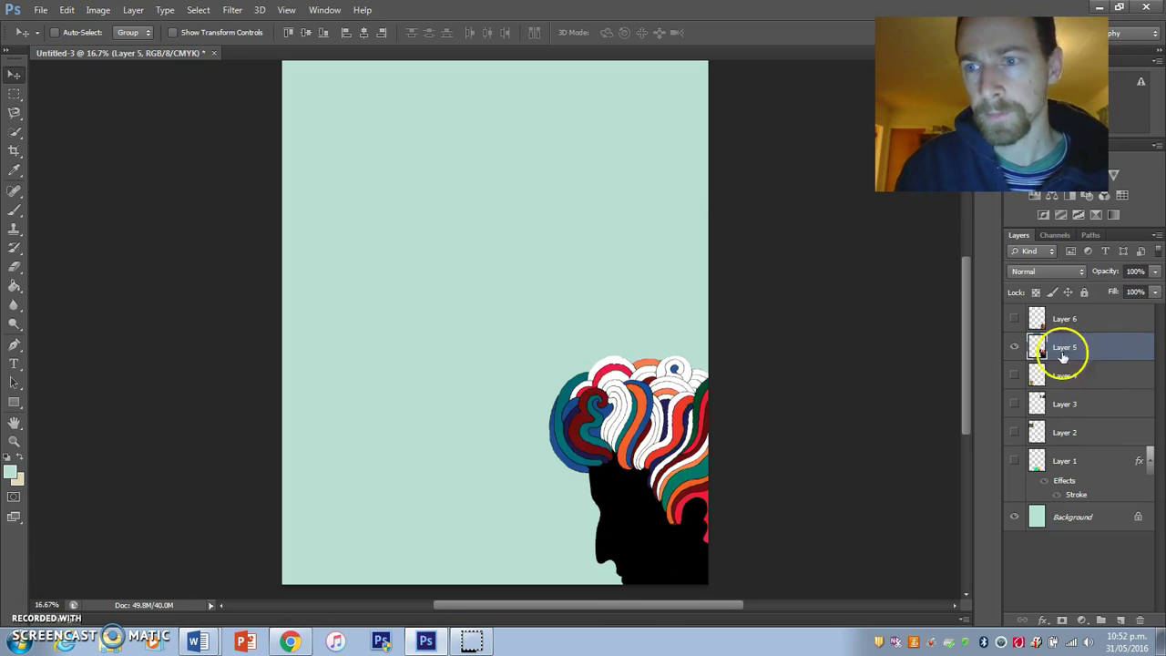
pyautogui.hotkey('ctrl', 't')
pyautogui.moveTo(524, 342); pyautogui.dragTo(429, 312)
pyautogui.press('Return')
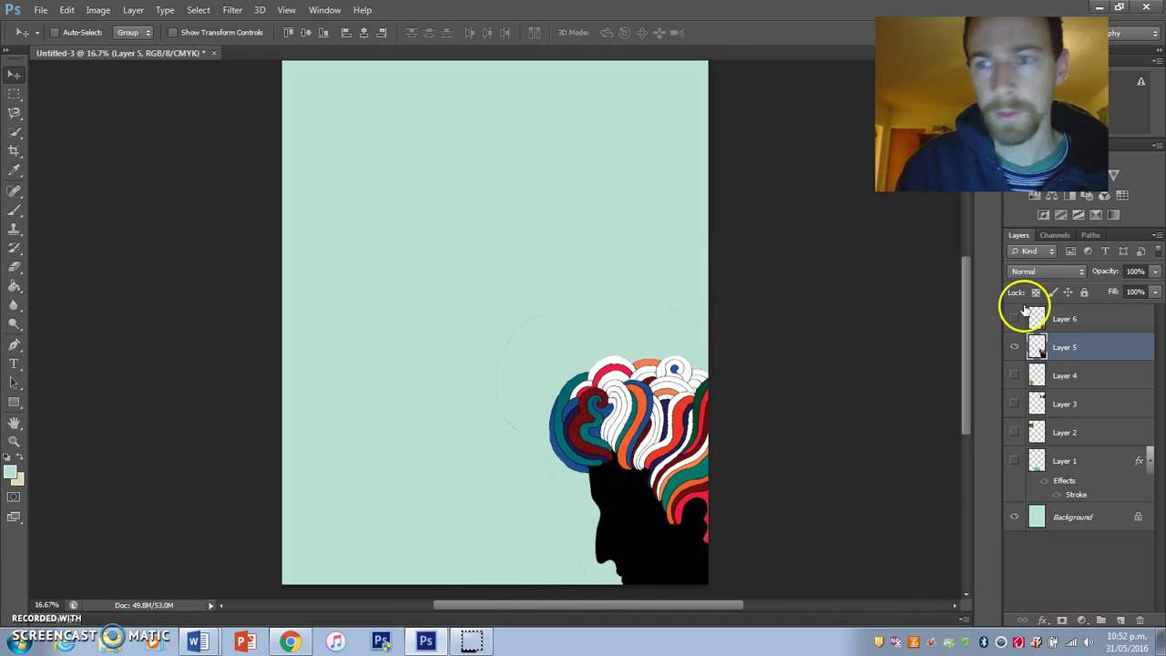
# Step: Toggle Layers 5 and 4 to check their display and try moving the Layer 5 head up toward the page's middle
pyautogui.click(1013, 348)
pyautogui.click(1014, 374)
pyautogui.click(1012, 373)
pyautogui.click(1013, 347)
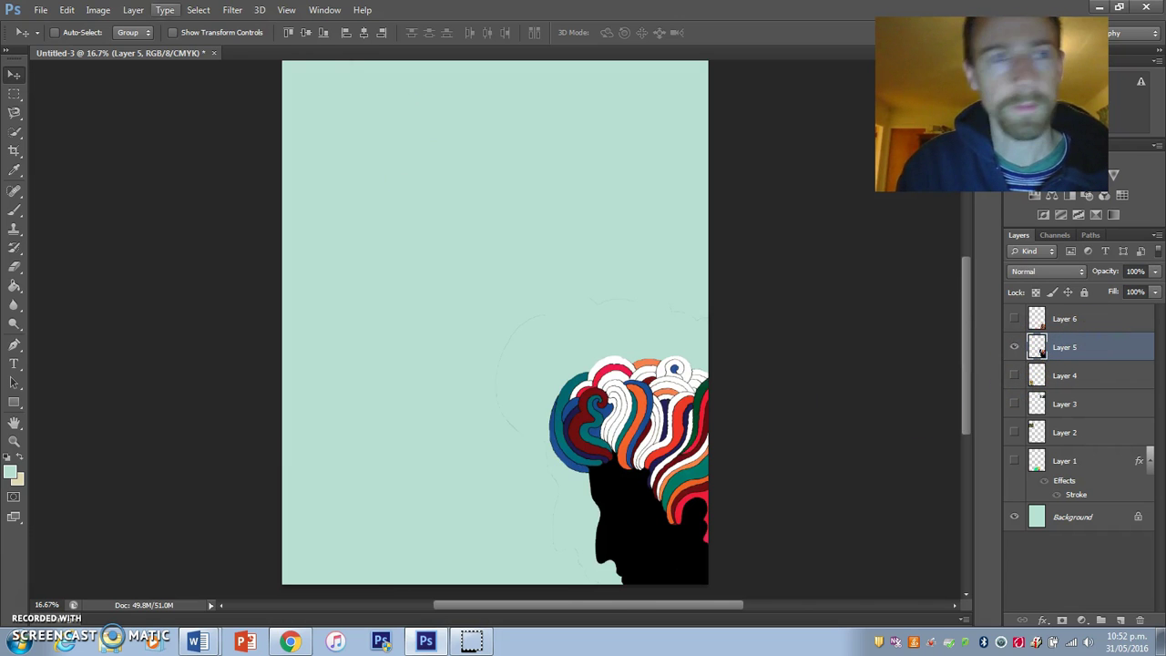
pyautogui.moveTo(648, 426)
pyautogui.mouseDown()
pyautogui.moveTo(629, 388)
pyautogui.moveTo(640, 362)
pyautogui.moveTo(553, 324)
pyautogui.mouseUp()
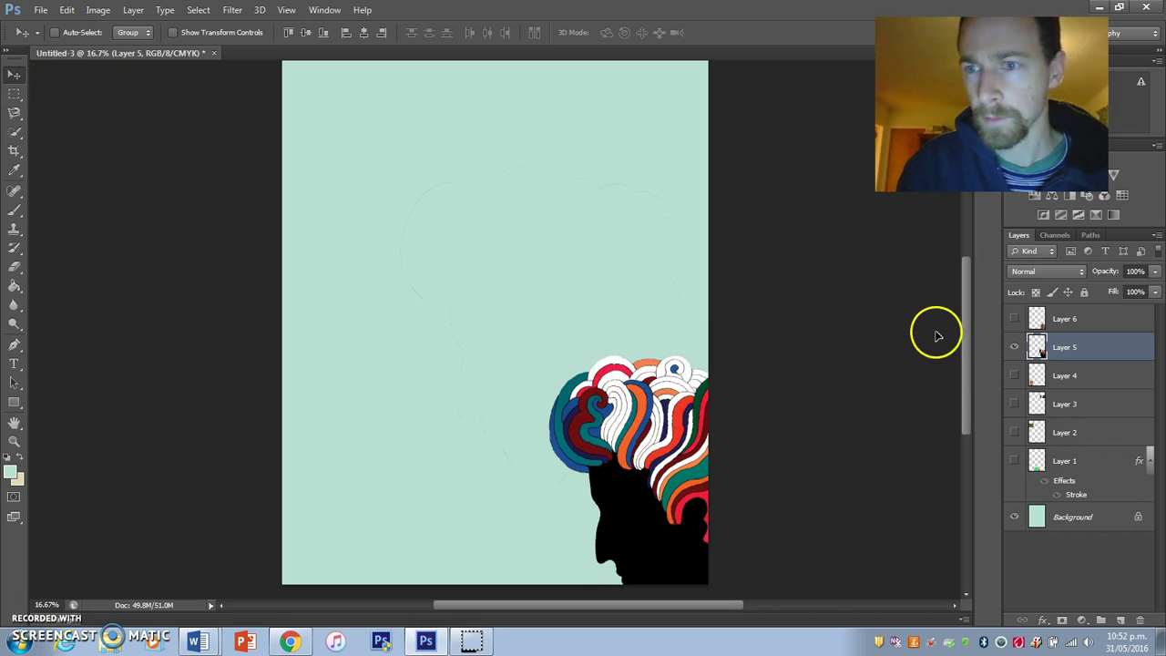
pyautogui.click(1014, 346)
pyautogui.click(1013, 346)
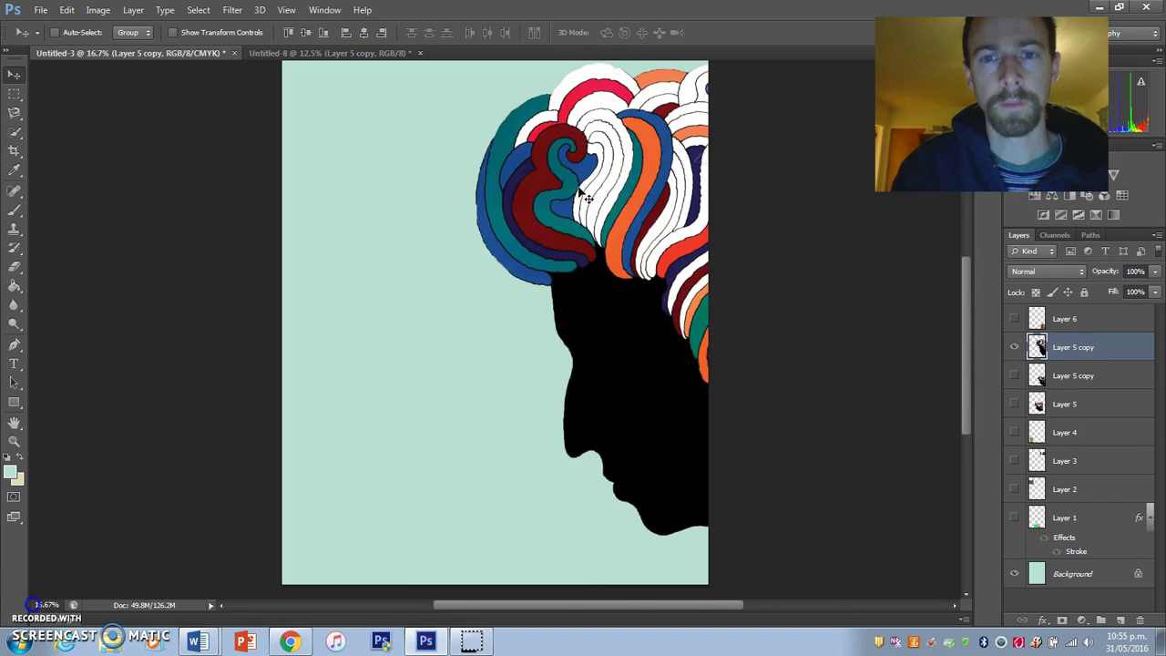
# Step: Shift the large Layer 5 copy head down and further off the page's right edge, and show the golden section diagram on Layer 1
pyautogui.moveTo(583, 227); pyautogui.dragTo(617, 242)
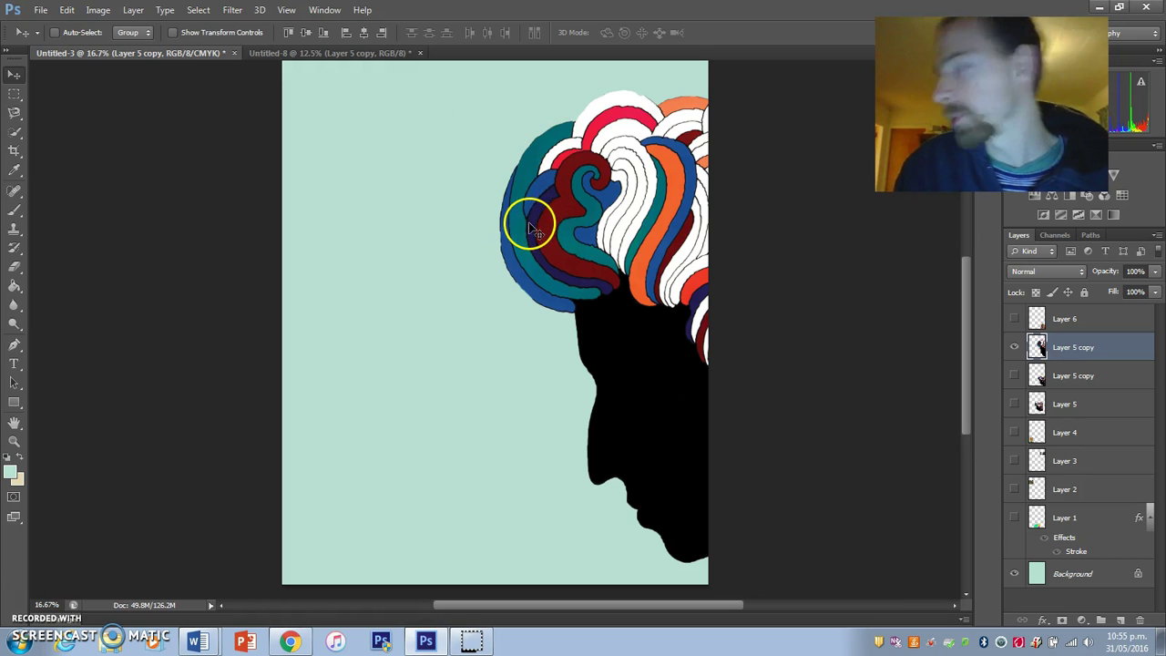
pyautogui.click(1015, 517)
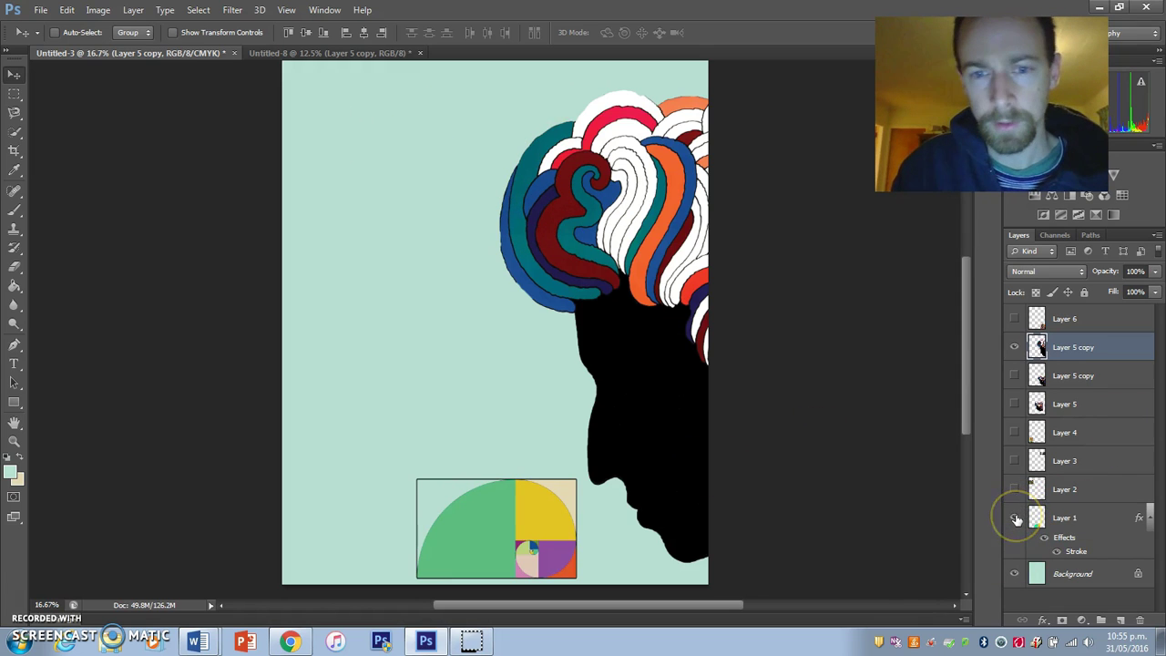
pyautogui.click(1013, 375)
pyautogui.click(1012, 377)
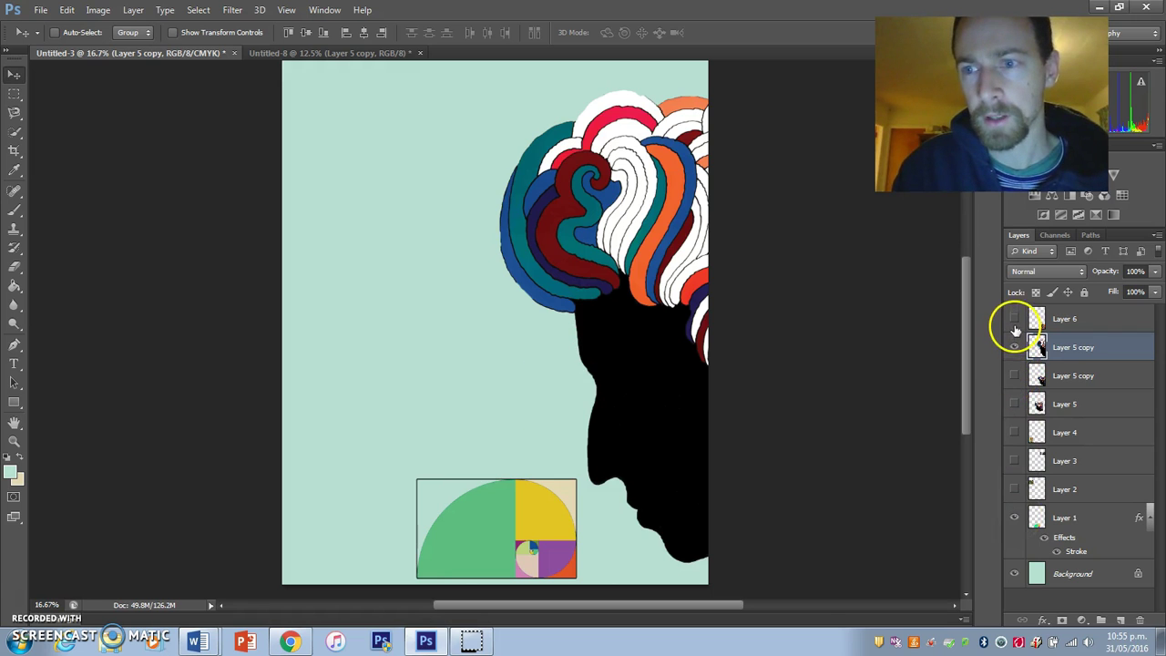
# Step: Show the Layer 6 head, nudge it and try to transform it in the page's bottom-right corner, and hide it again
pyautogui.click(1014, 321)
pyautogui.click(1101, 319)
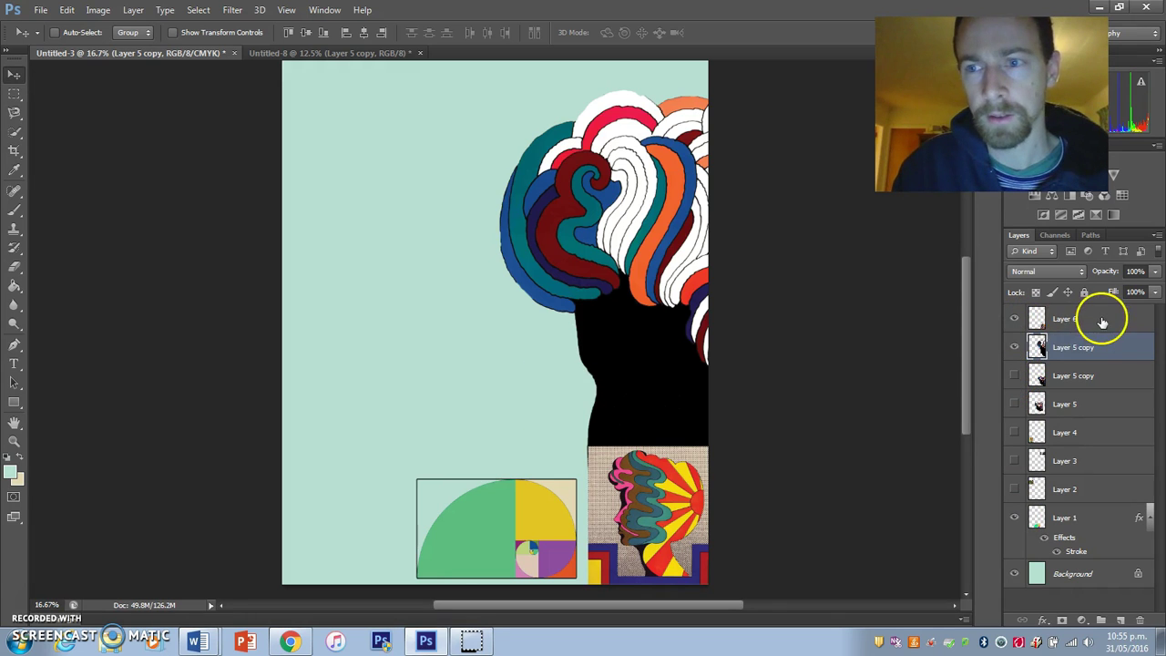
pyautogui.moveTo(646, 539)
pyautogui.mouseDown()
pyautogui.moveTo(598, 453)
pyautogui.moveTo(341, 460)
pyautogui.moveTo(334, 483)
pyautogui.moveTo(344, 537)
pyautogui.moveTo(339, 526)
pyautogui.moveTo(671, 492)
pyautogui.moveTo(635, 520)
pyautogui.moveTo(641, 537)
pyautogui.mouseUp()
pyautogui.hotkey('ctrl', 't')
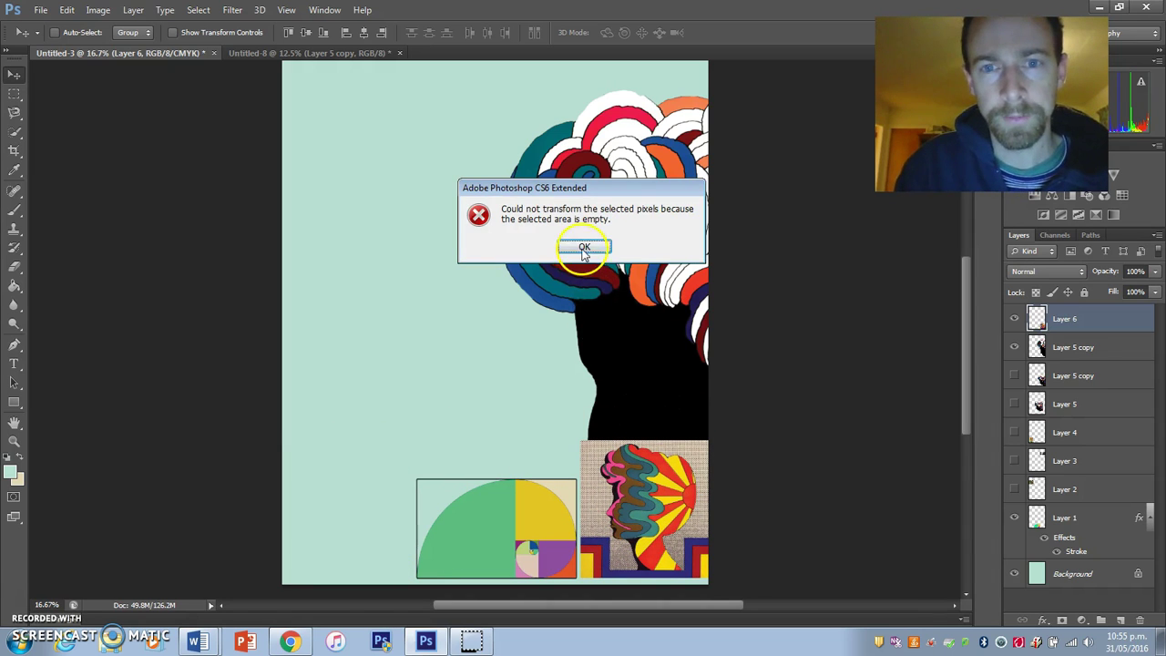
pyautogui.click(584, 246)
pyautogui.click(1014, 320)
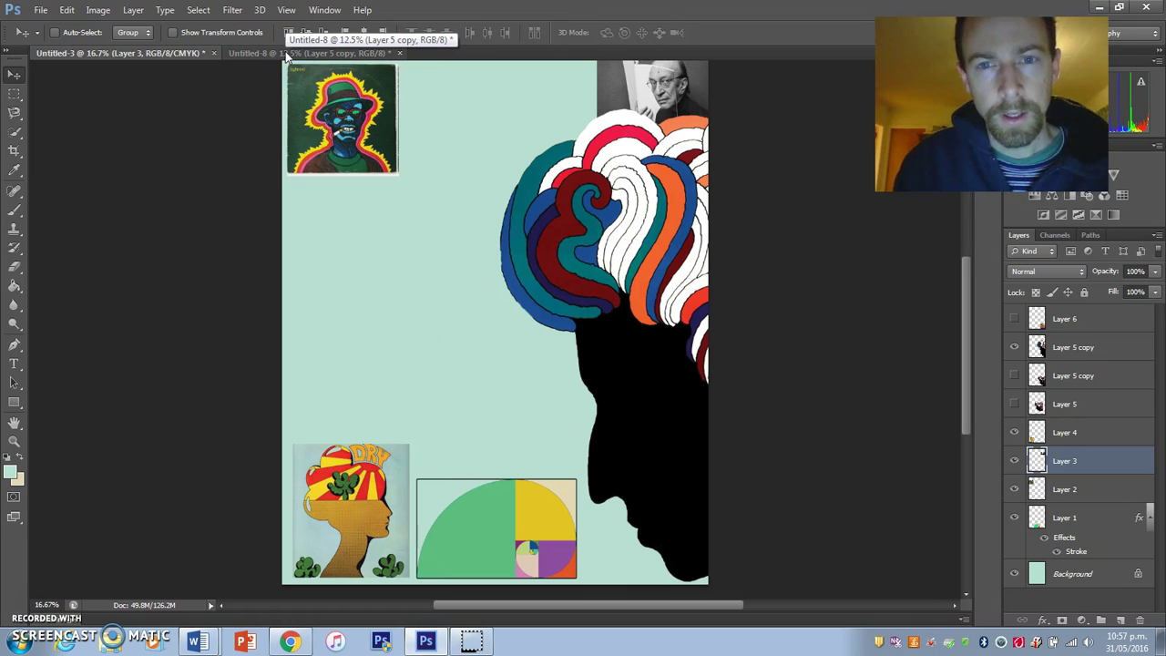
# Step: Add the title "Milton Glaser" in black 72 pt cartoon adventure lettering near the top of the page
pyautogui.click(519, 216)
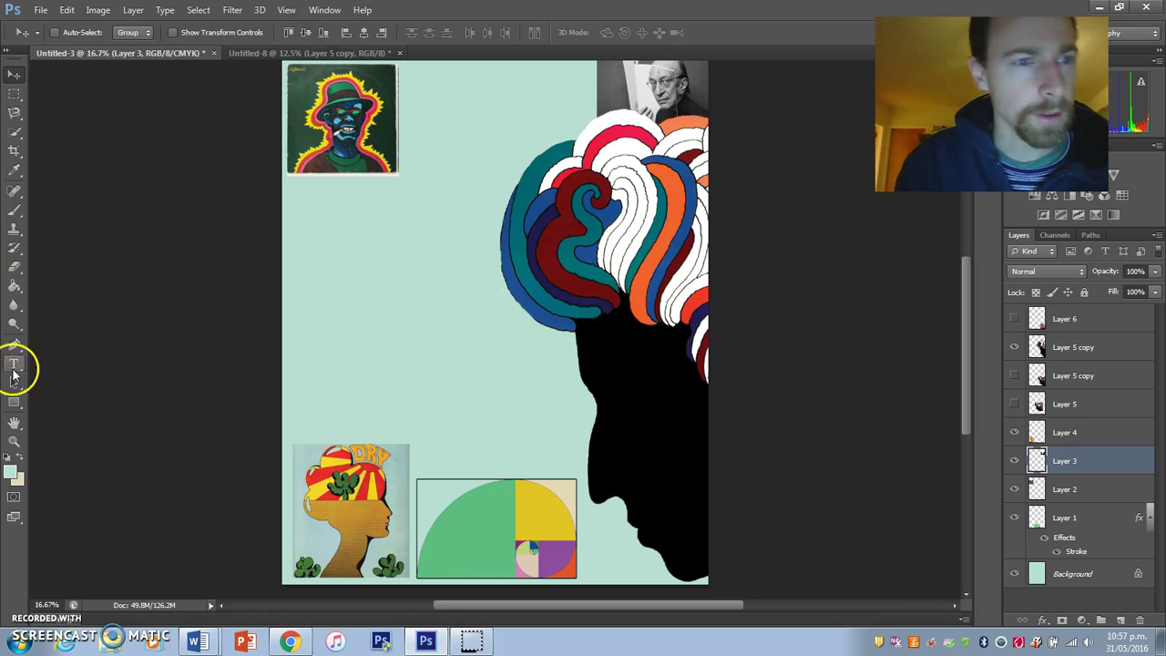
pyautogui.click(14, 365)
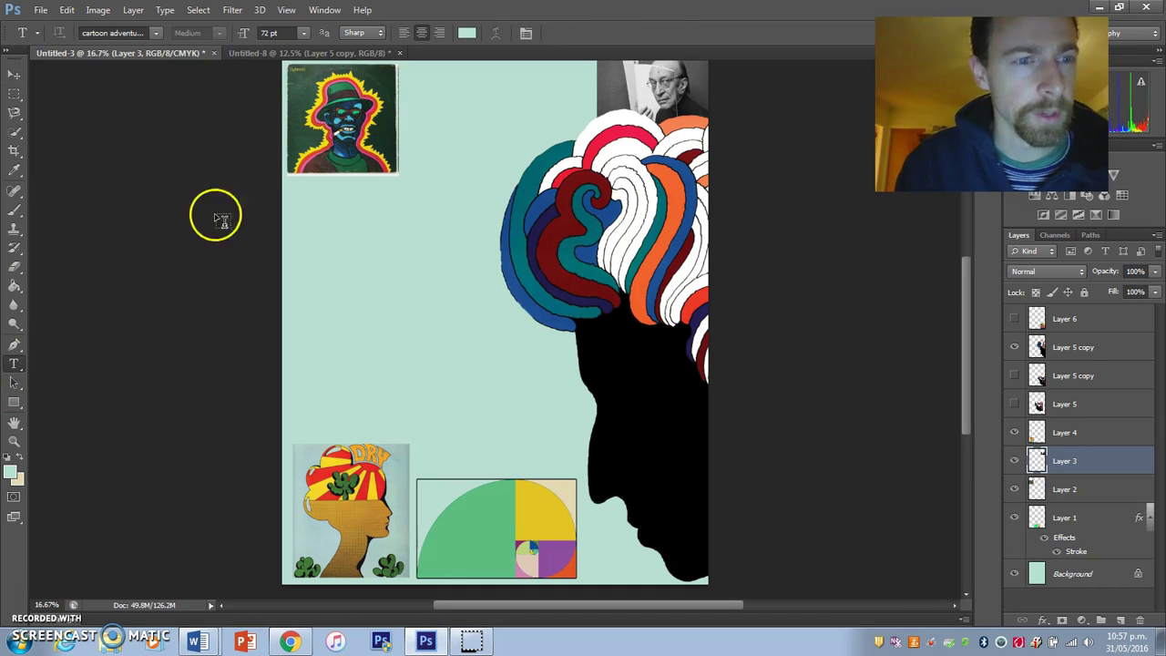
pyautogui.click(419, 91)
pyautogui.click(9, 458)
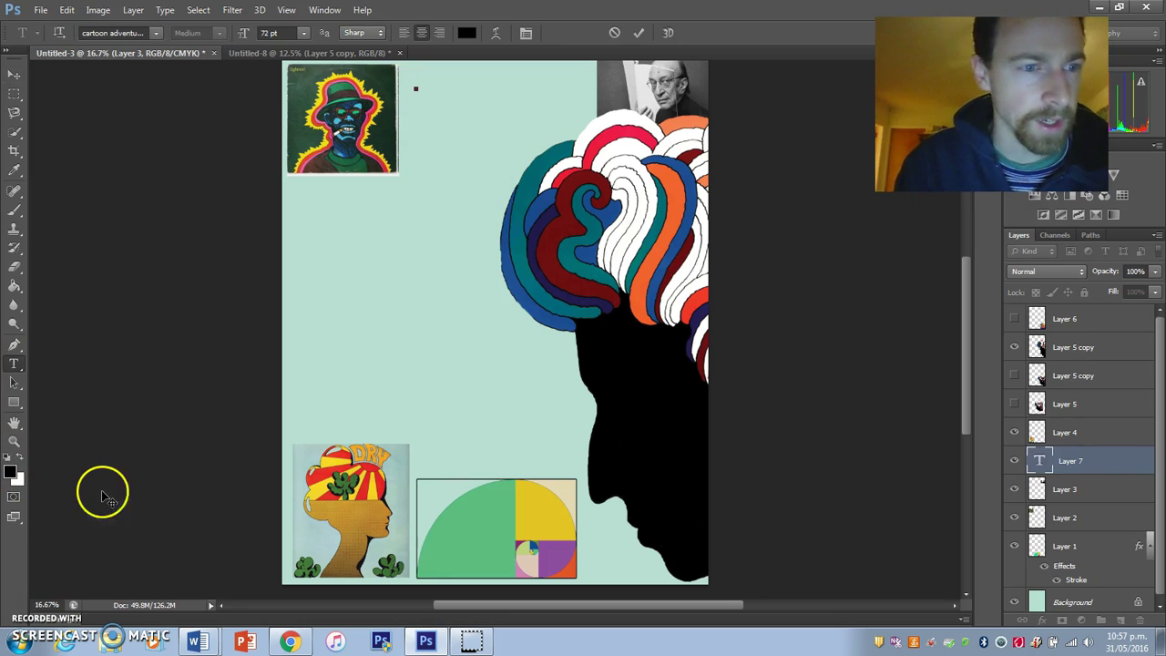
pyautogui.write('MILTON')
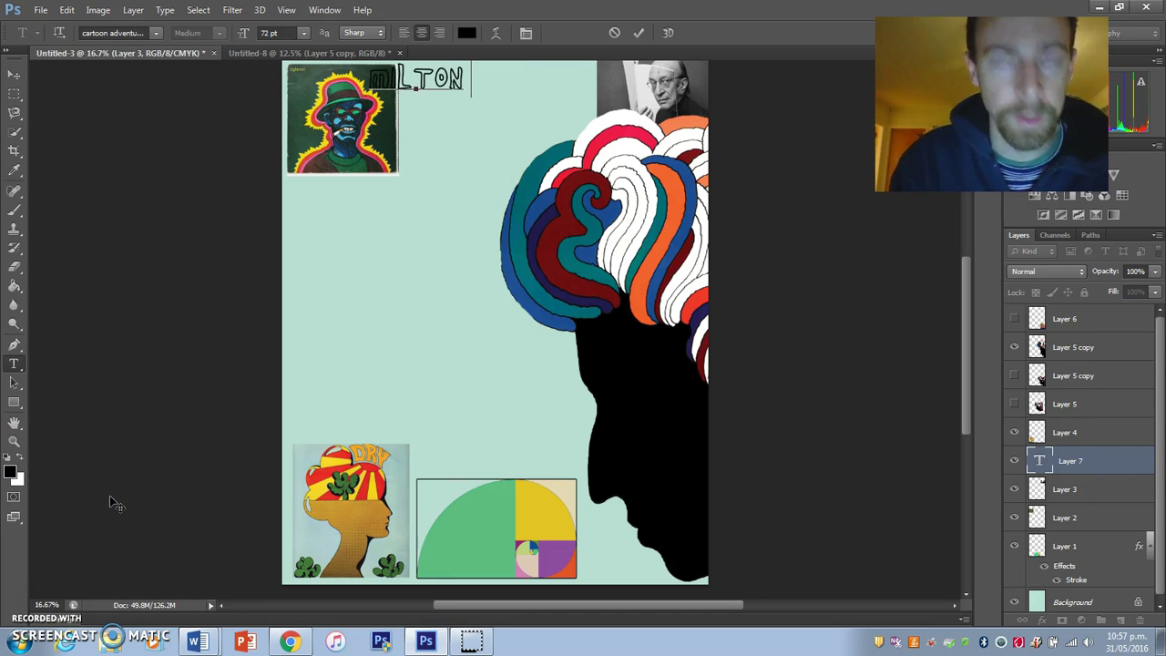
pyautogui.write(' GLASER')
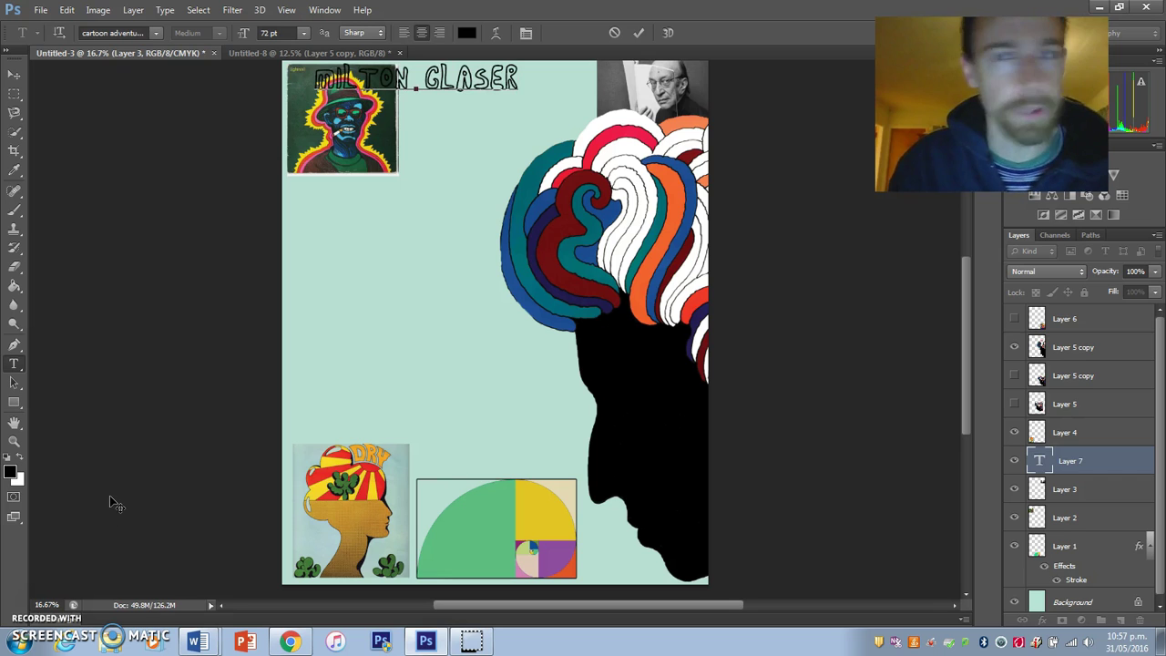
# Step: Place the title between the Lightnin'! artwork and the portrait, and shrink it to about 67 pt to fit the gap
pyautogui.click(13, 78)
pyautogui.moveTo(466, 86); pyautogui.dragTo(545, 91)
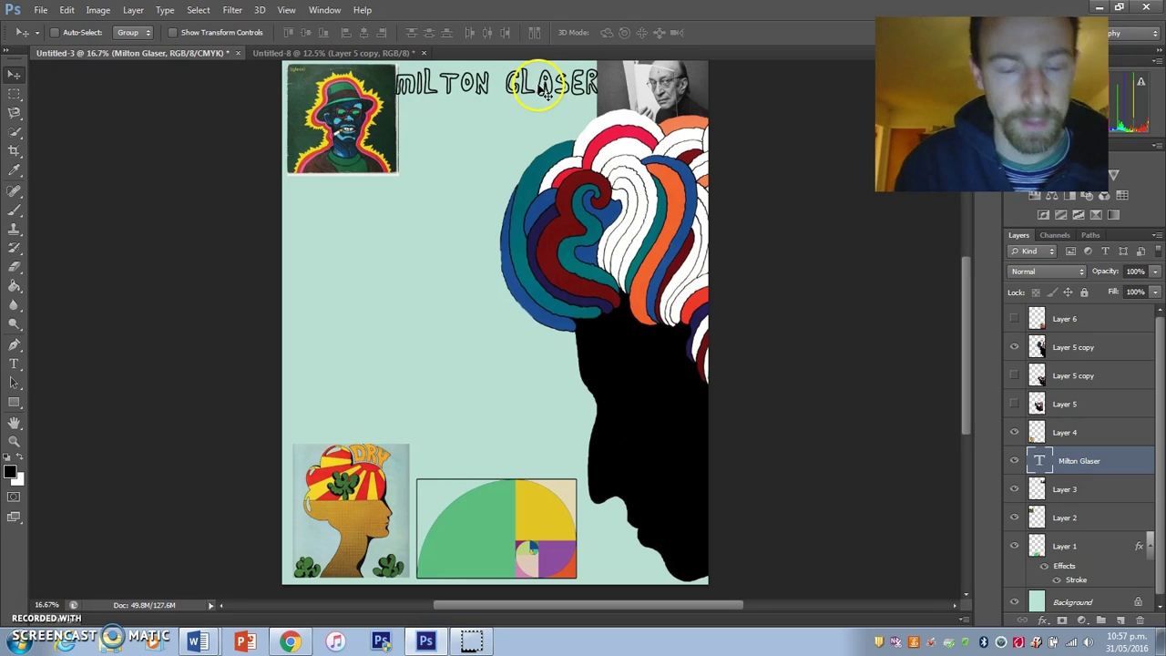
pyautogui.hotkey('ctrl', 't')
pyautogui.moveTo(395, 99); pyautogui.dragTo(424, 102)
pyautogui.press('Return')
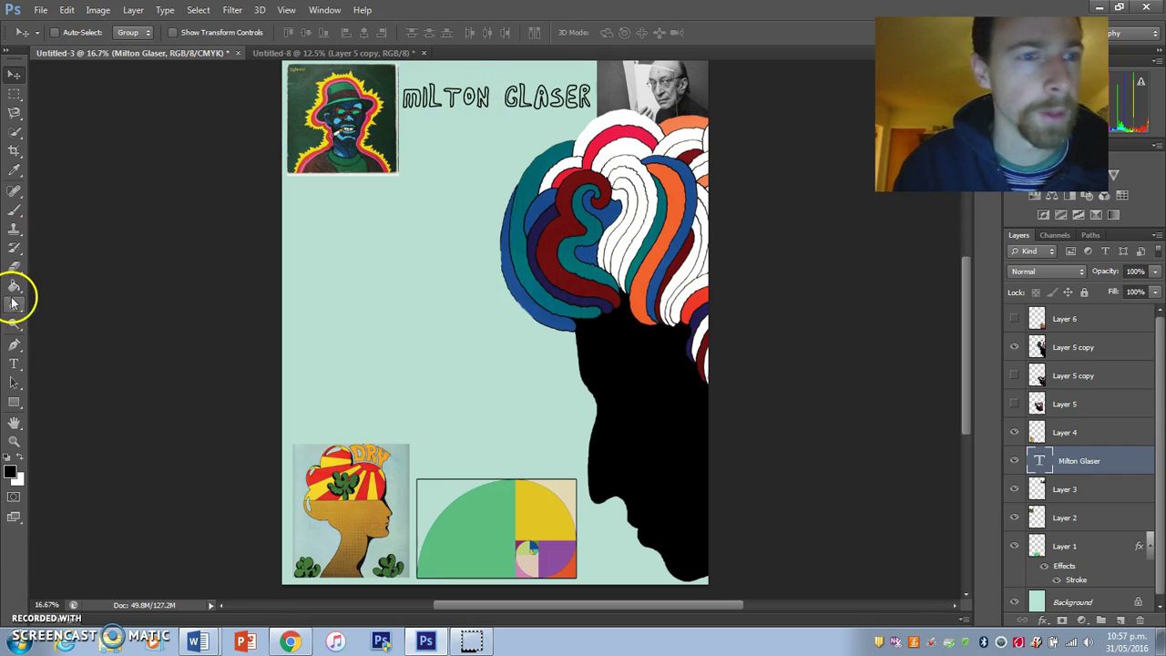
# Step: Break the title into two lines, with "Glaser" below "Milton"
pyautogui.click(14, 362)
pyautogui.click(506, 100)
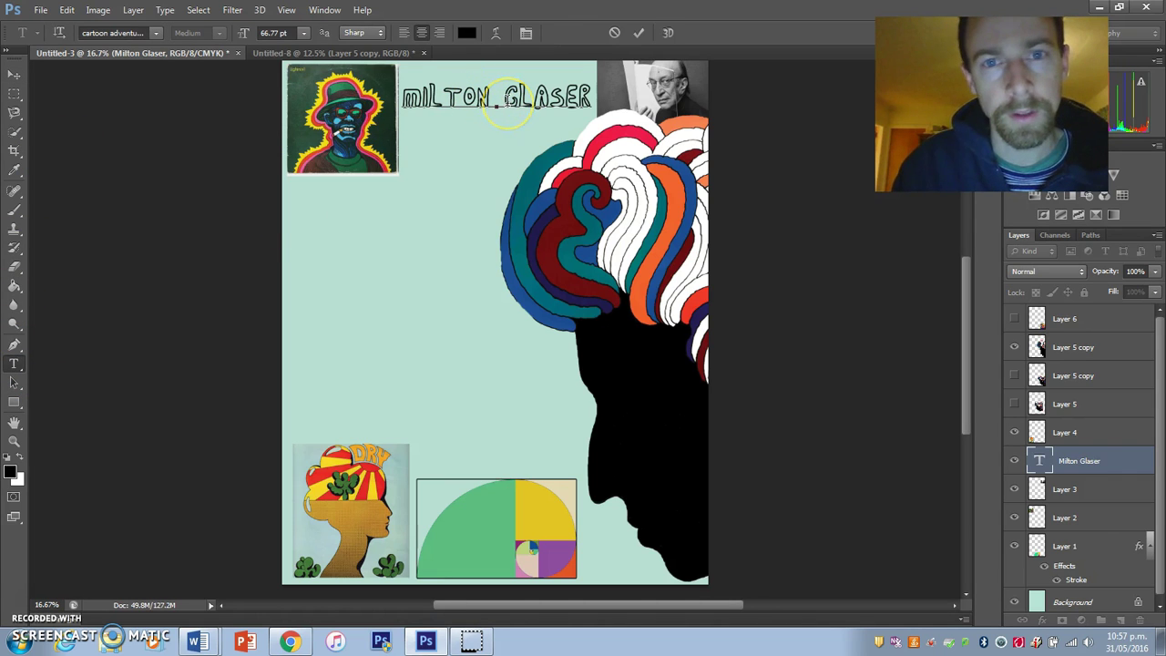
pyautogui.press('BackSpace')
pyautogui.press('Return')
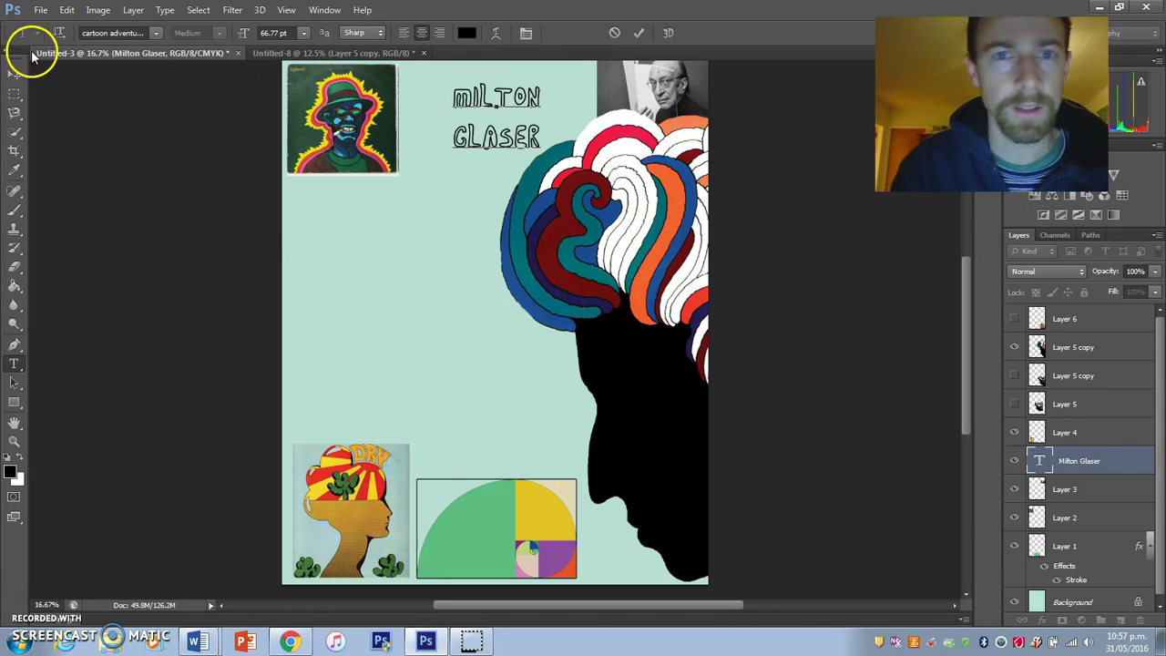
# Step: Move the two-line title up beside the Lightnin'! artwork, enlarge it to about 138%, and nudge it slightly down
pyautogui.click(14, 73)
pyautogui.moveTo(487, 108); pyautogui.dragTo(443, 90)
pyautogui.hotkey('ctrl', 't')
pyautogui.moveTo(497, 135); pyautogui.dragTo(529, 165)
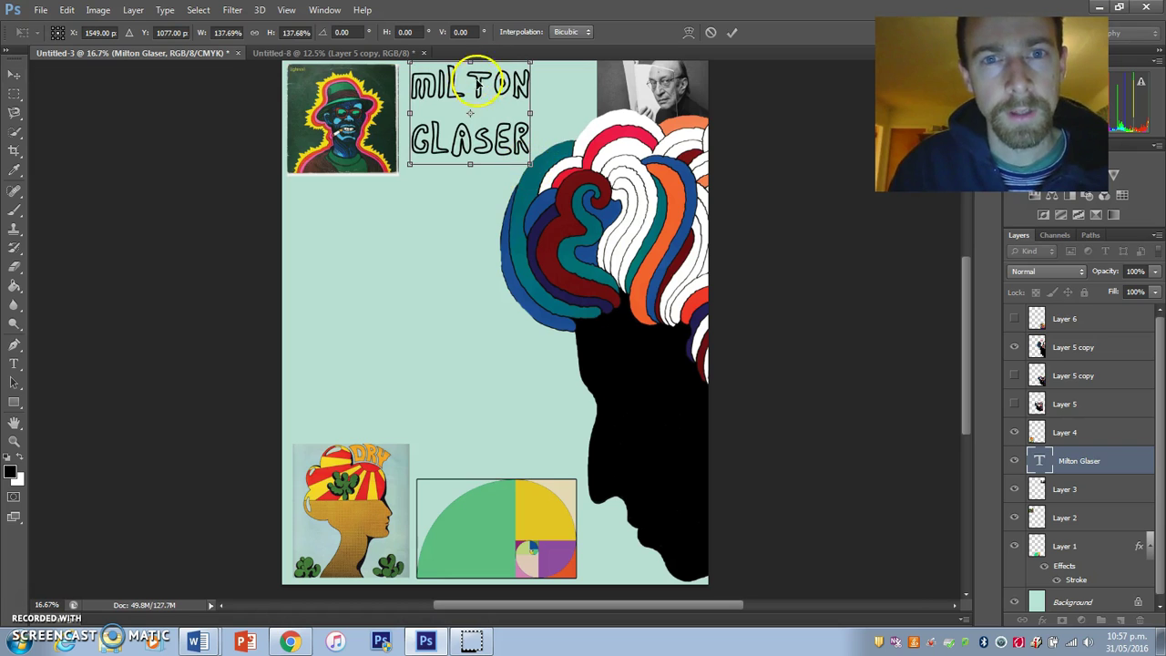
pyautogui.press('Return')
pyautogui.moveTo(488, 91); pyautogui.dragTo(489, 98)
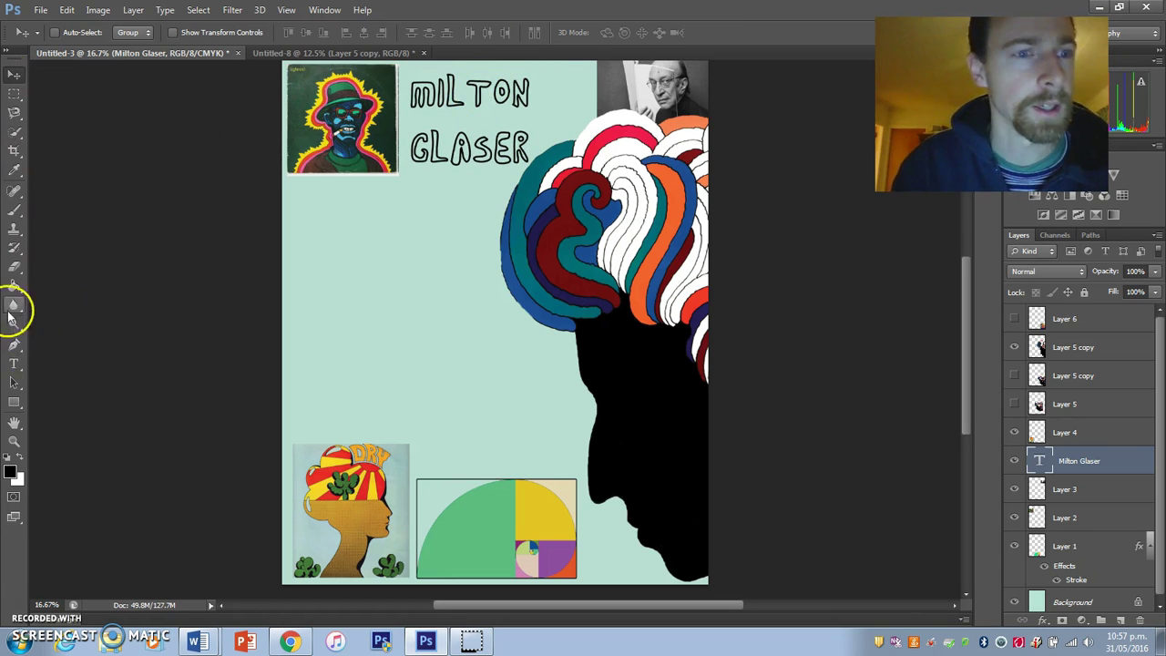
# Step: Delete the word "Glaser" from the title, leaving only "Milton" in that text layer
pyautogui.click(14, 364)
pyautogui.moveTo(412, 153); pyautogui.dragTo(430, 151)
pyautogui.keyDown('shift'); pyautogui.click(547, 129); pyautogui.keyUp('shift')
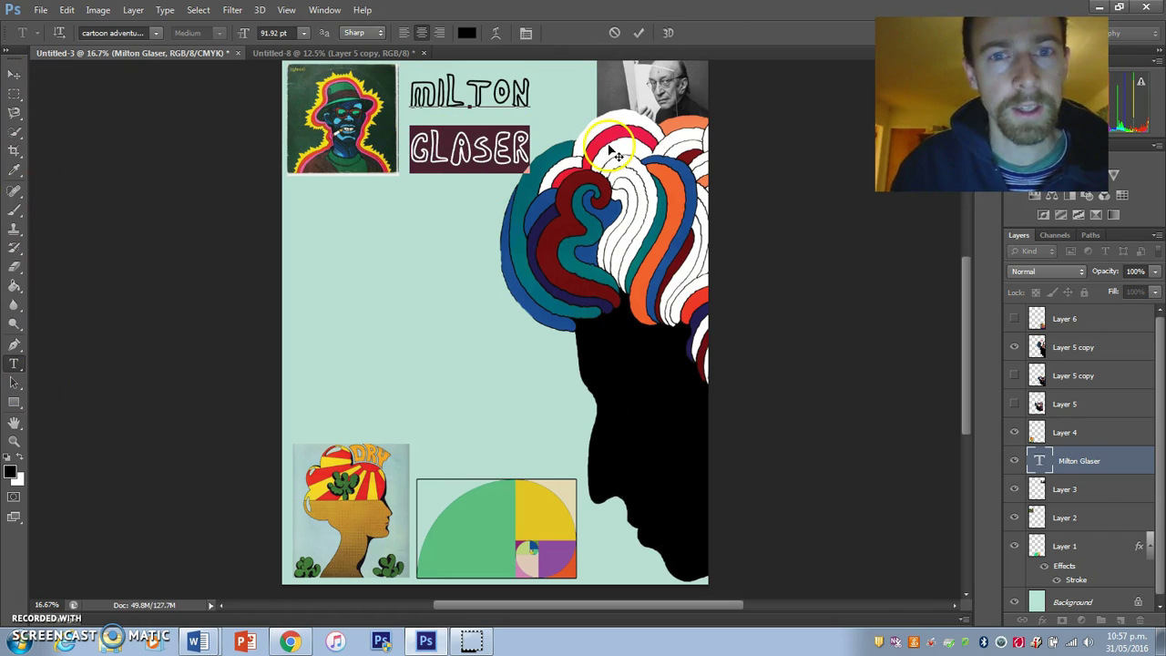
pyautogui.press('BackSpace')
pyautogui.click(23, 80)
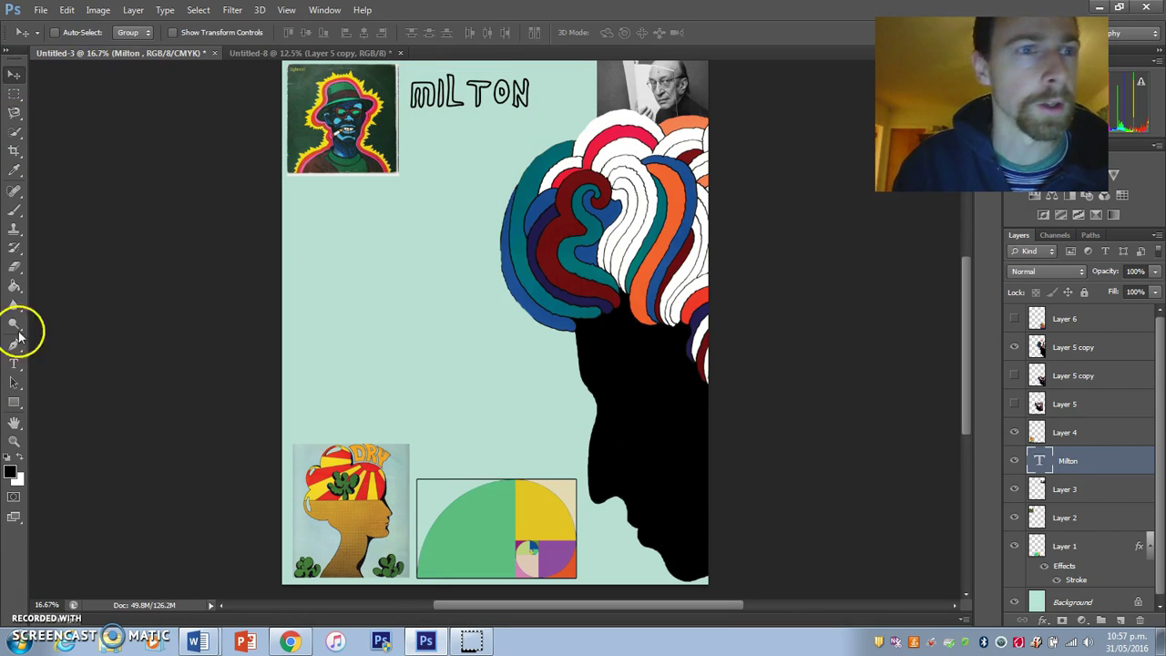
# Step: Add the word "Glaser" as a separate text layer, then position and scale it directly below "Milton" beside the Lightnin'! artwork
pyautogui.click(16, 364)
pyautogui.click(395, 248)
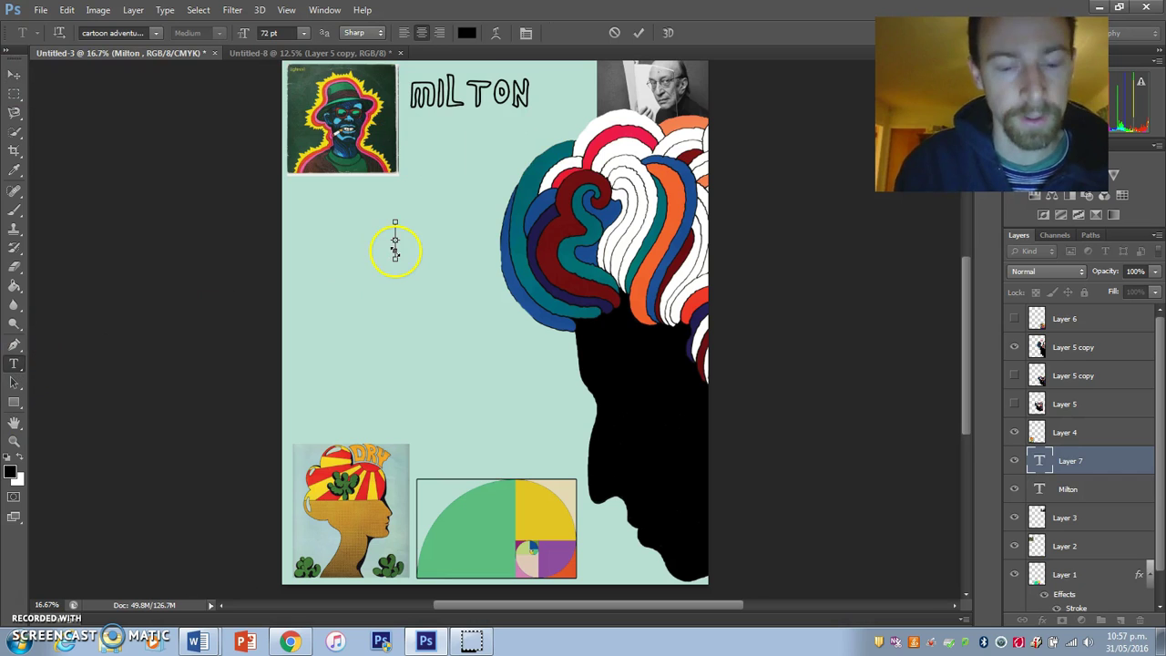
pyautogui.write('Glaser')
pyautogui.click(14, 73)
pyautogui.moveTo(369, 244); pyautogui.dragTo(546, 159)
pyautogui.hotkey('ctrl', 't')
pyautogui.press('Return')
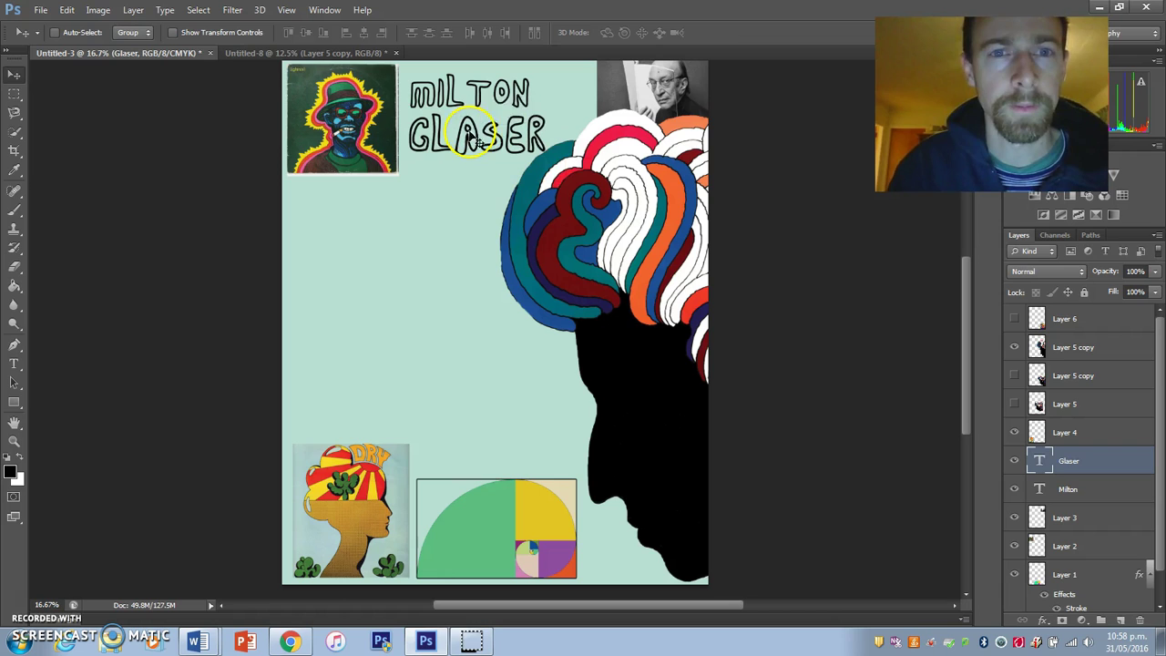
# Step: Move the "Milton" and "Glaser" layers slightly up together and rasterize both
pyautogui.keyDown('shift'); pyautogui.click(1105, 489); pyautogui.keyUp('shift')
pyautogui.moveTo(451, 104); pyautogui.dragTo(458, 108)
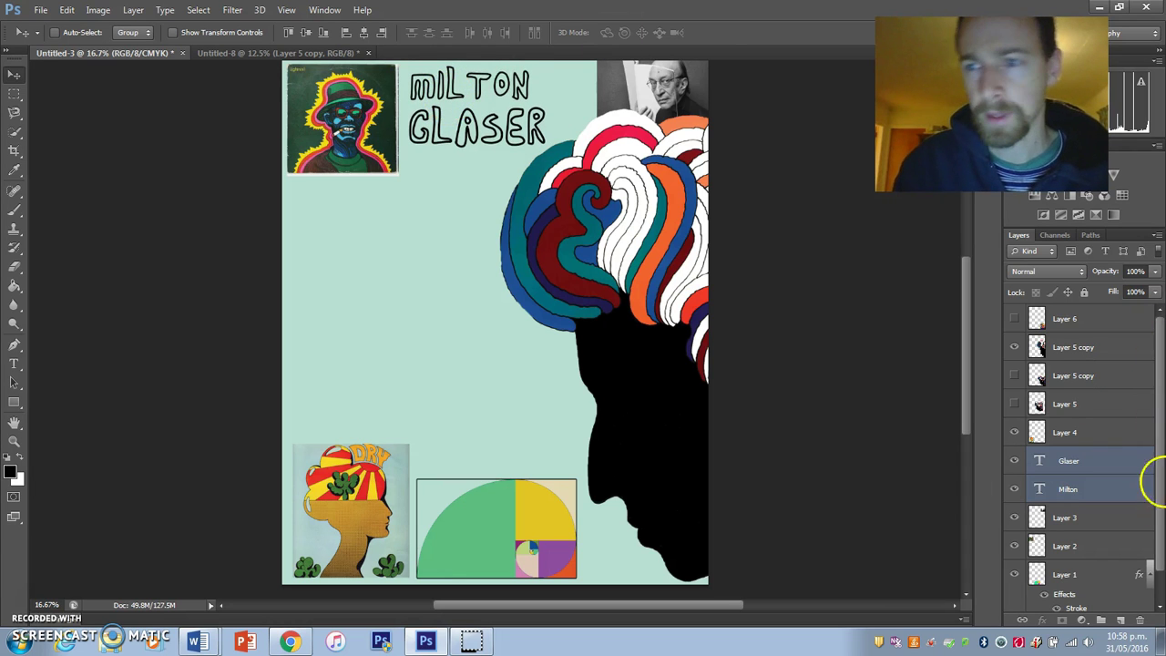
pyautogui.rightClick(1122, 460)
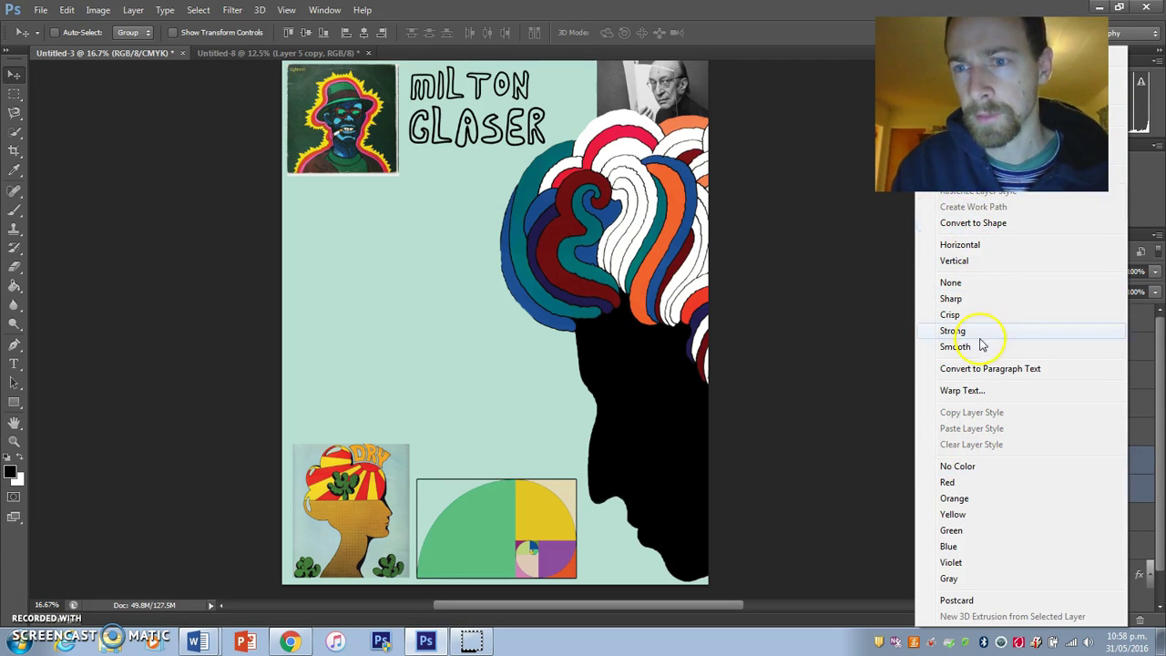
pyautogui.click(834, 421)
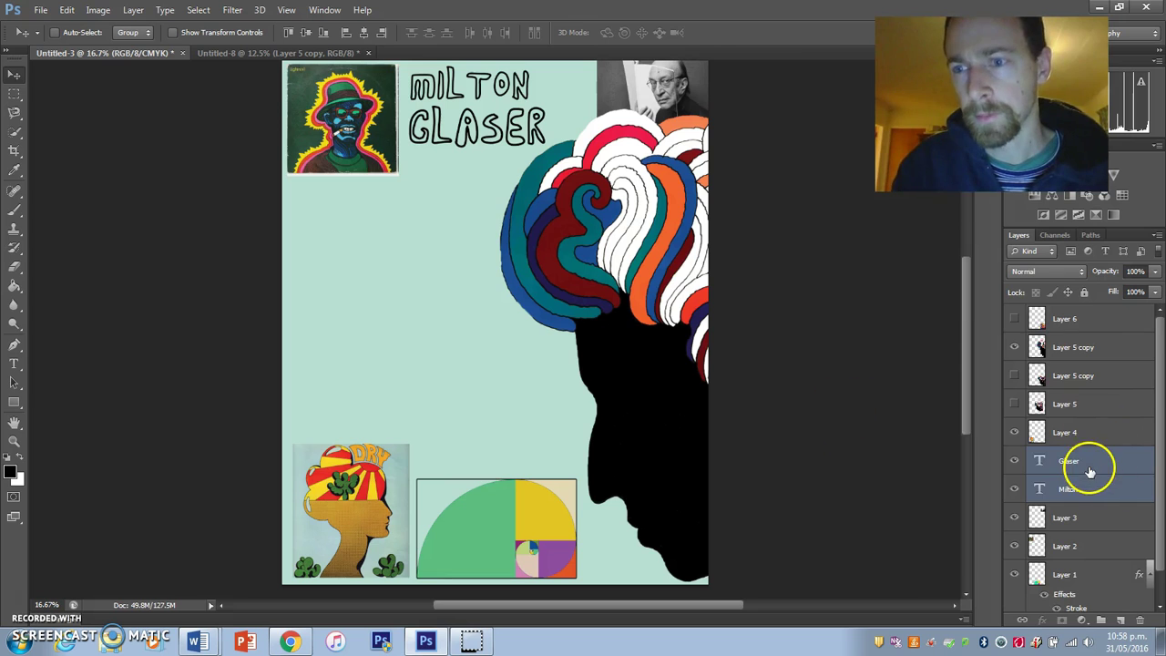
pyautogui.rightClick(1091, 466)
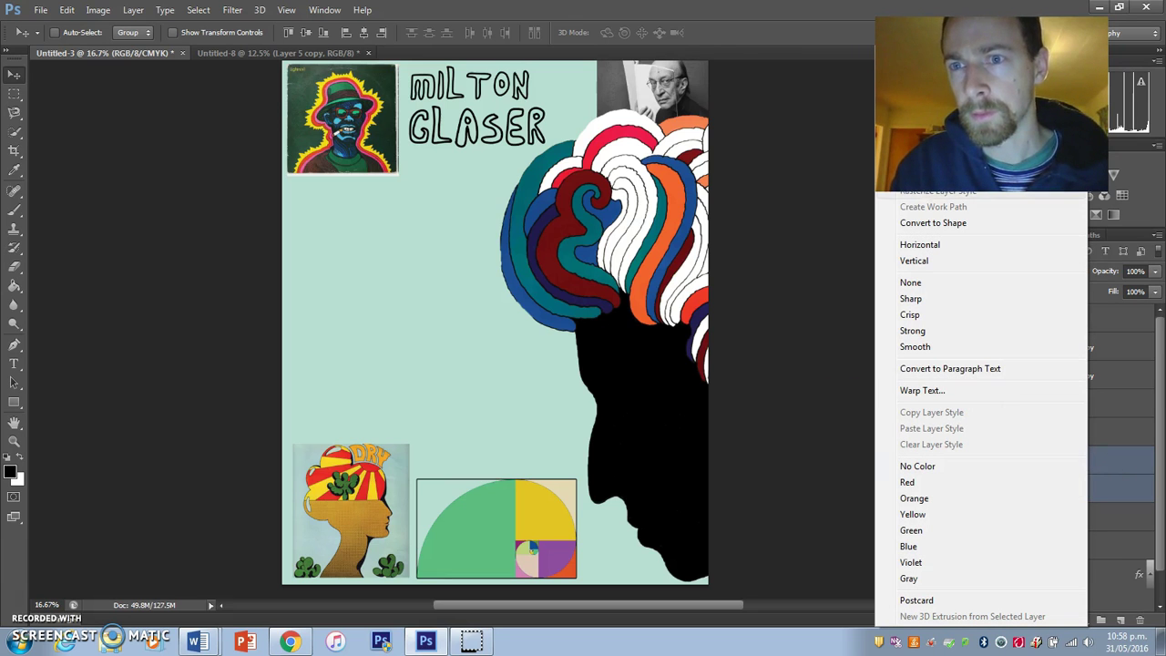
pyautogui.click(979, 246)
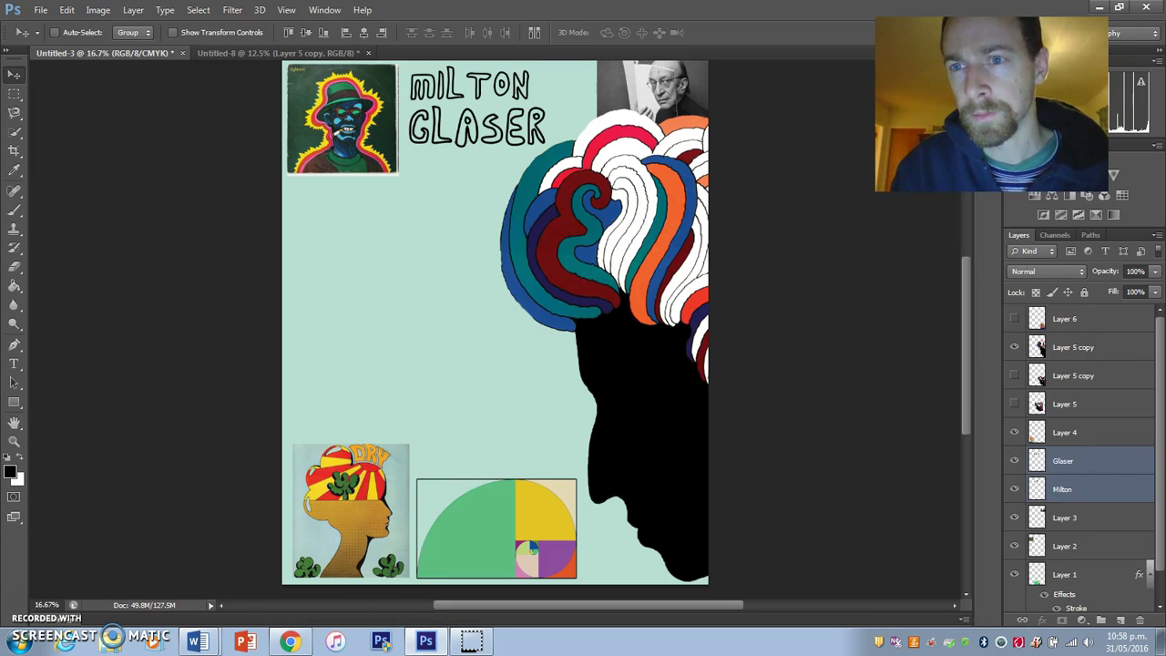
# Step: Draw a closed Pen path around the empty mint area, following the hair and face contour and skirting the two lower images
pyautogui.click(13, 345)
pyautogui.click(63, 344)
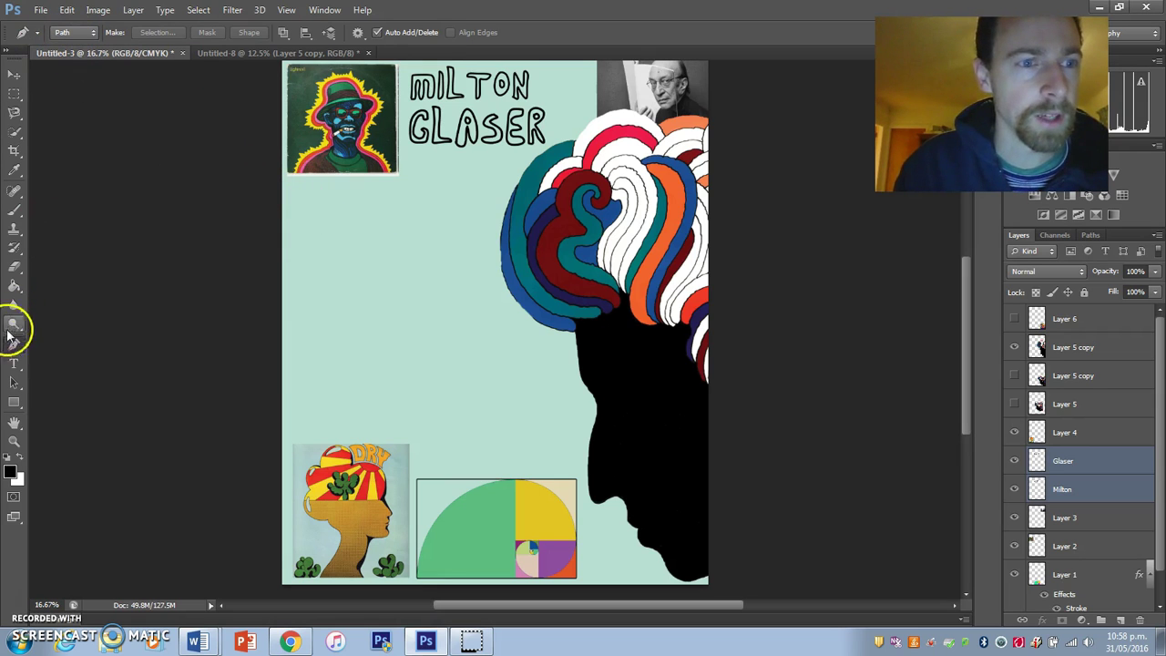
pyautogui.click(299, 188)
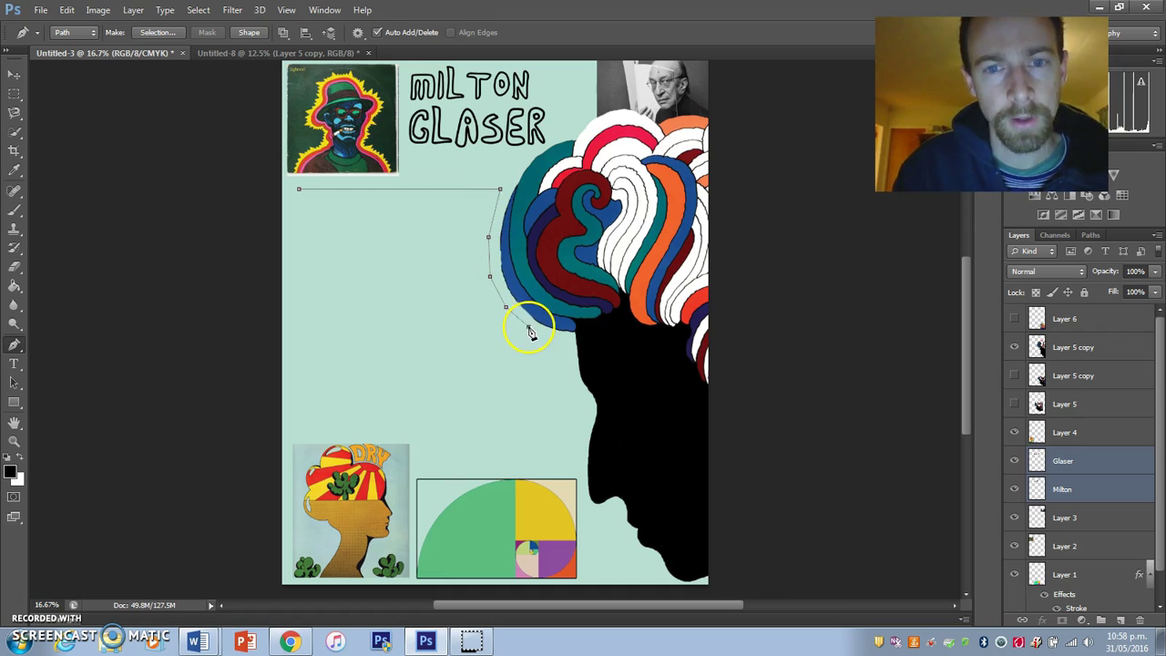
pyautogui.click(566, 344)
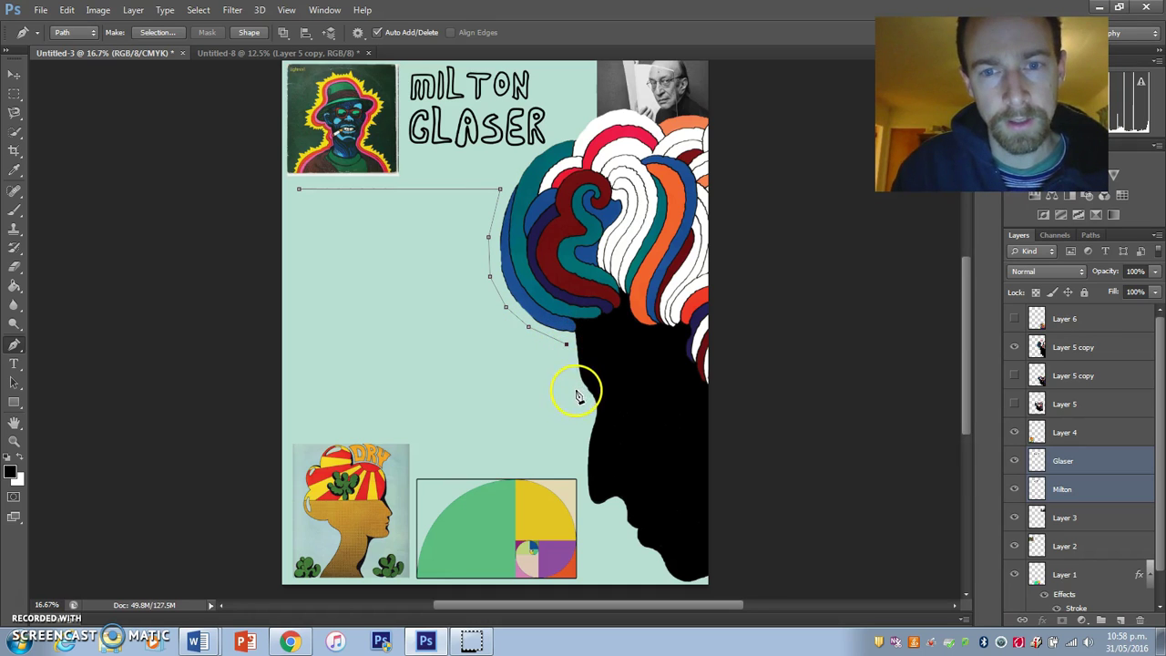
pyautogui.click(585, 398)
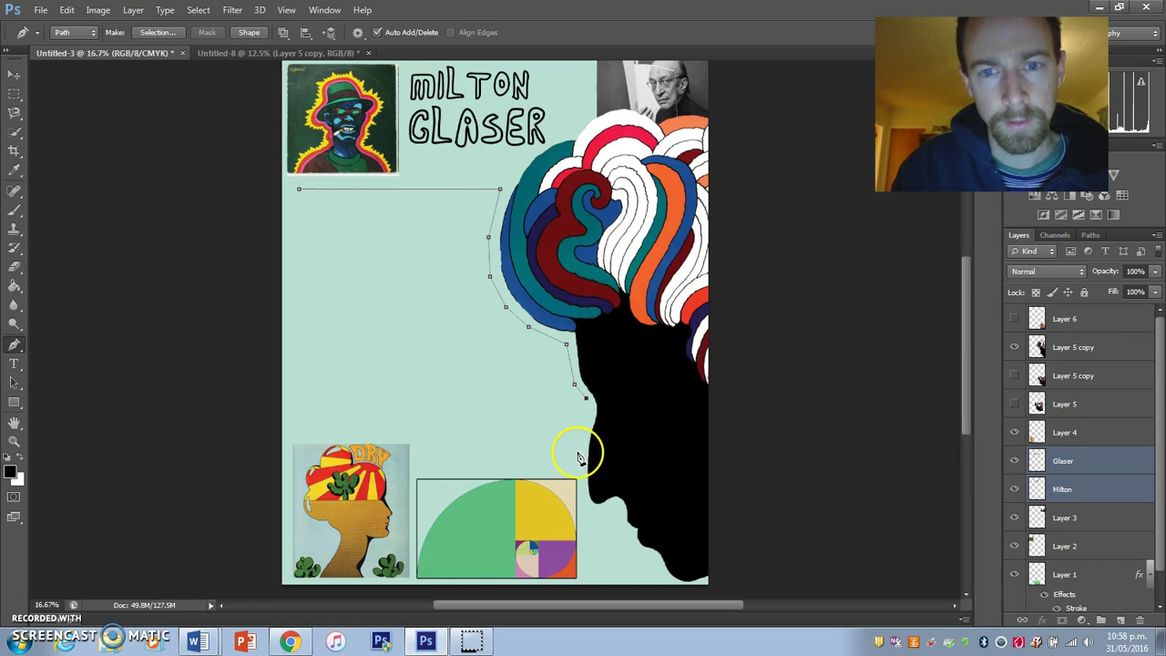
pyautogui.click(422, 472)
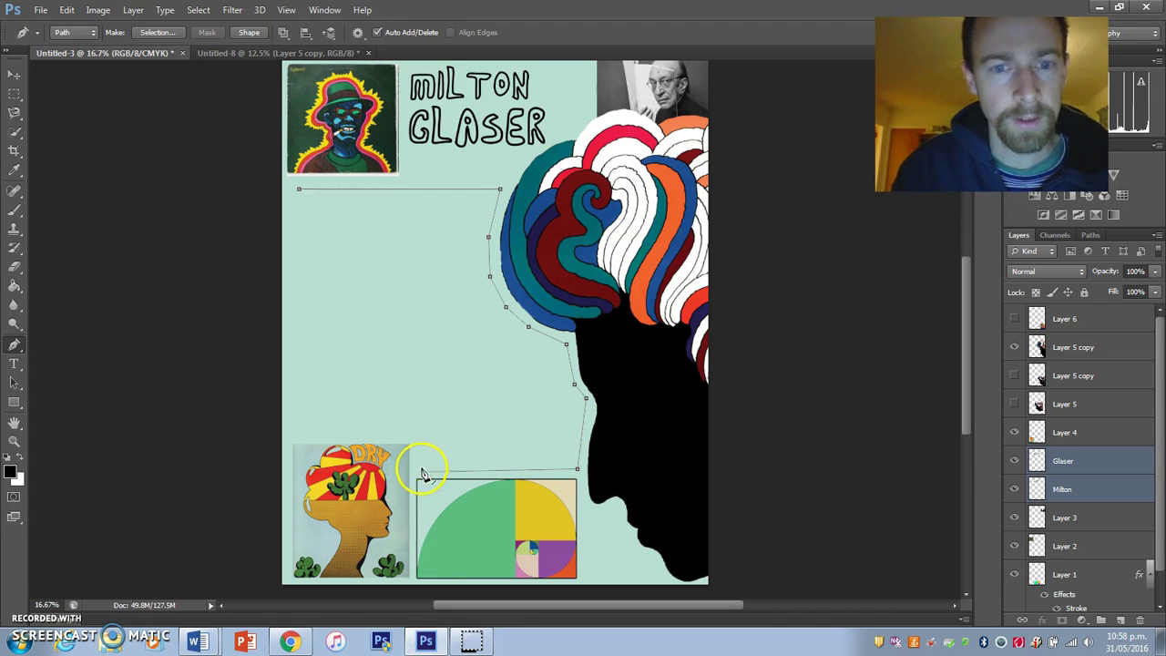
pyautogui.click(289, 435)
pyautogui.click(289, 189)
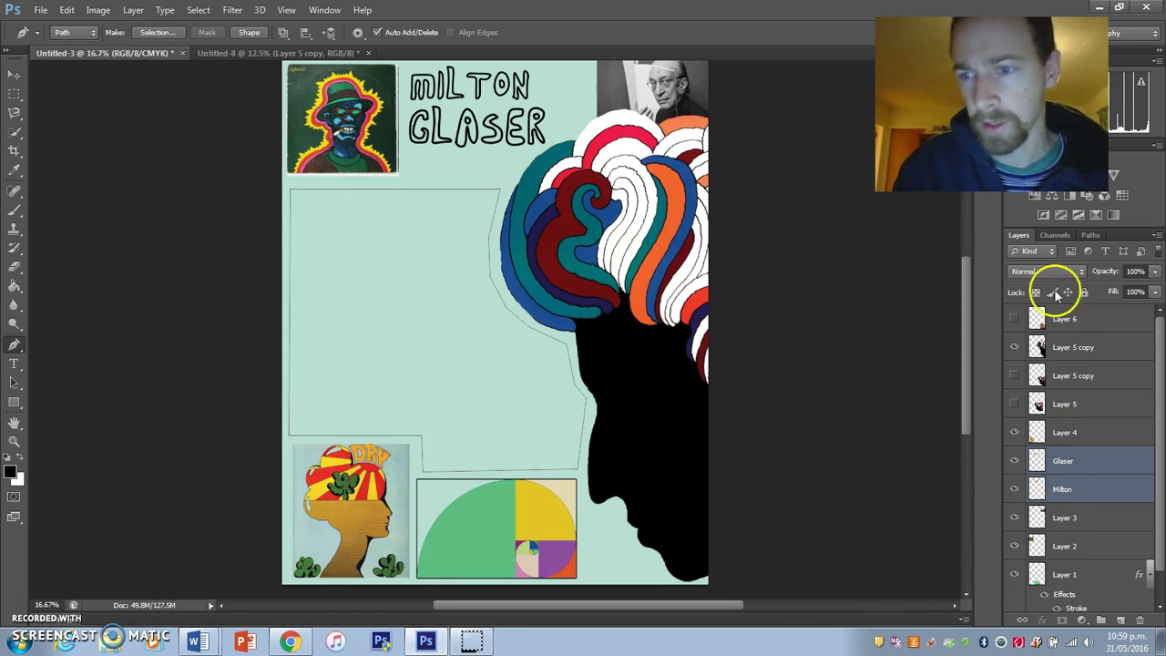
# Step: Start a text area inside the work path and set its font size to 18 pt
pyautogui.click(1055, 235)
pyautogui.click(1088, 236)
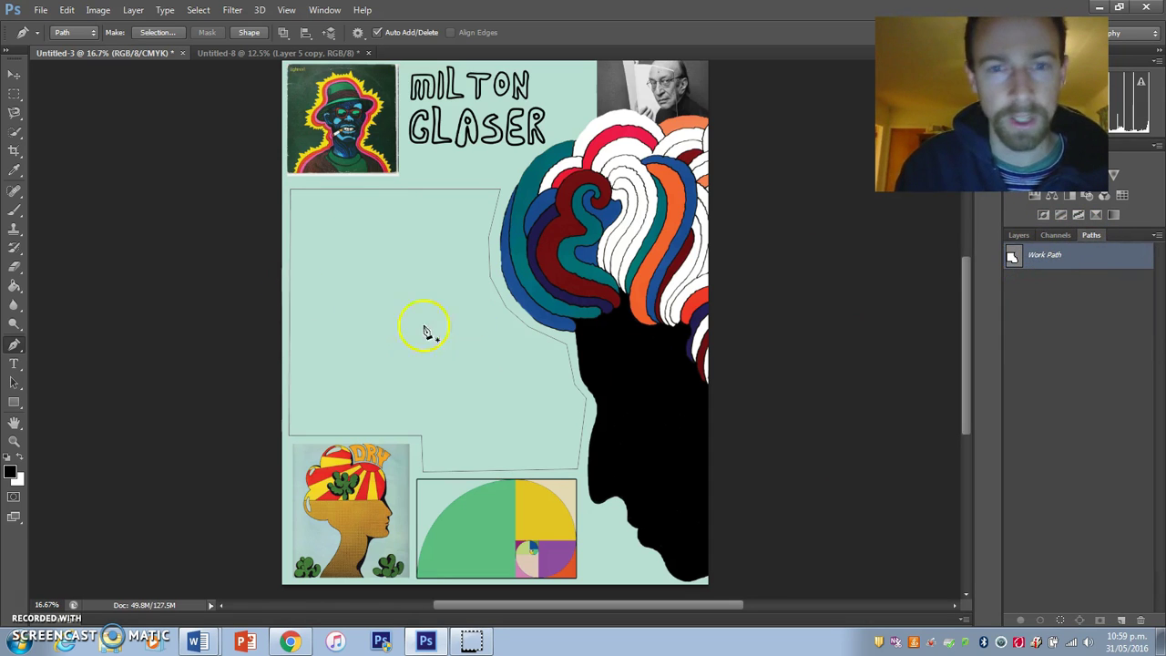
pyautogui.click(13, 364)
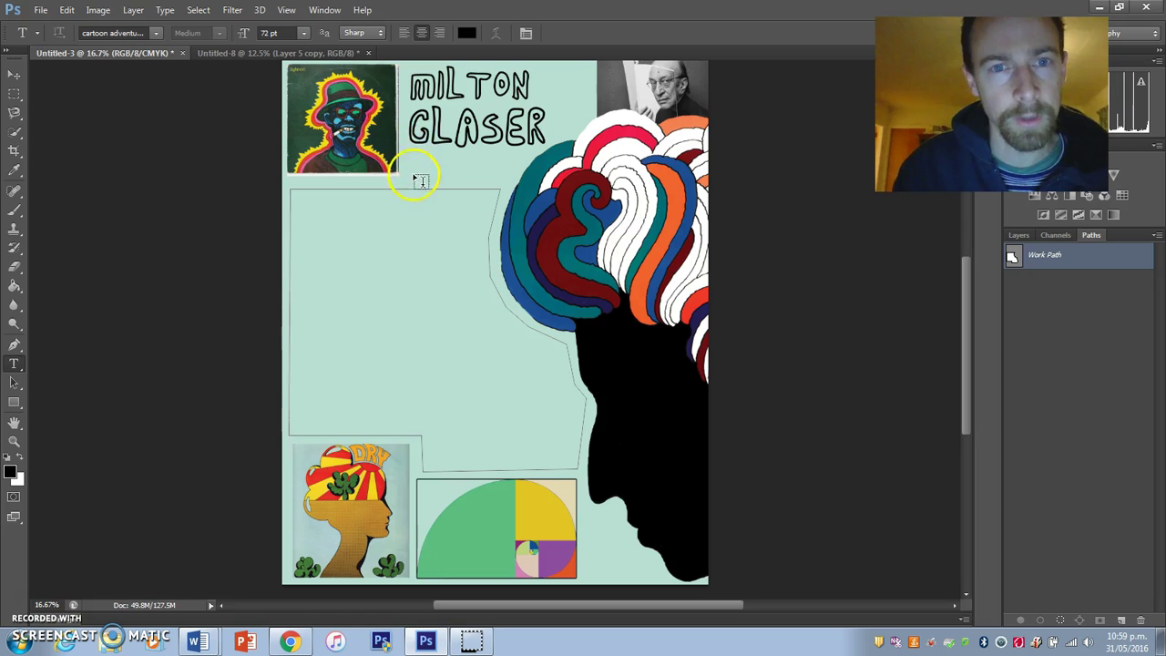
pyautogui.click(324, 210)
pyautogui.click(303, 33)
pyautogui.click(289, 185)
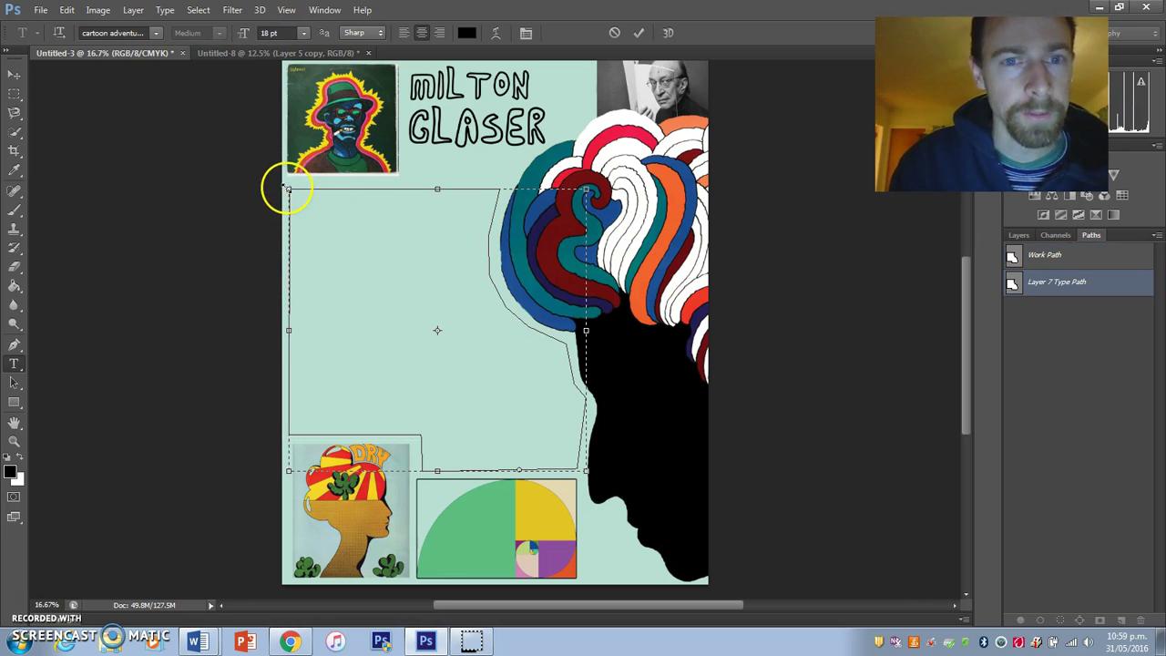
# Step: Copy the Milton Glaser biography from the Information document in Word, paste it into the path-shaped text area and left-align it
pyautogui.click(196, 641)
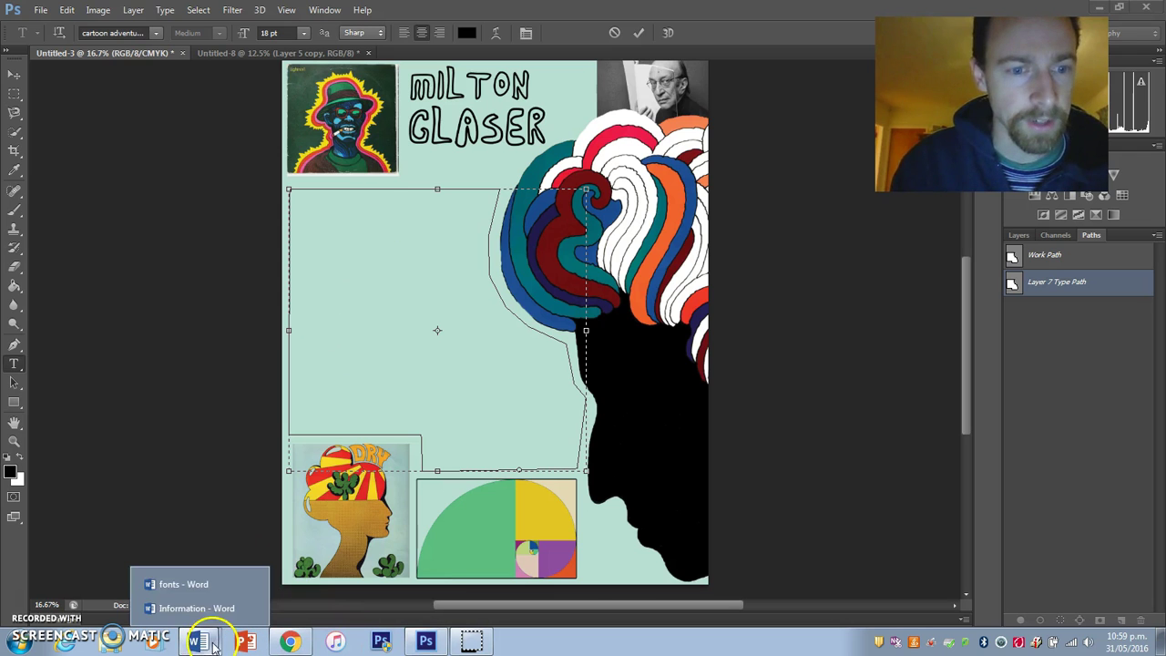
pyautogui.click(189, 608)
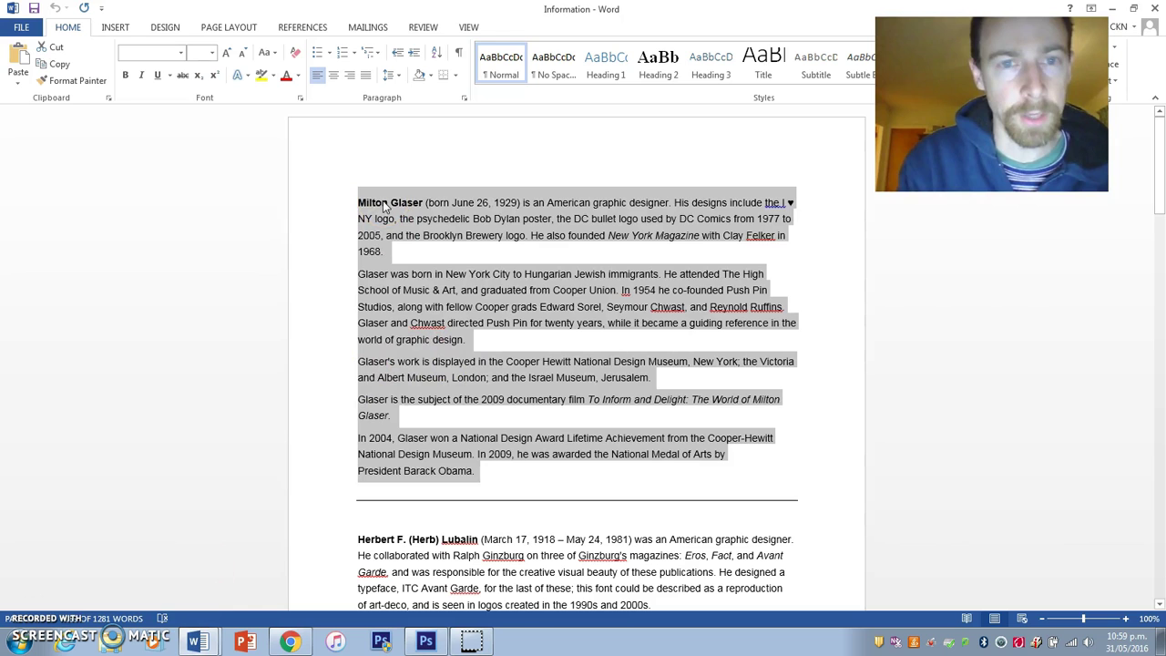
pyautogui.click(426, 641)
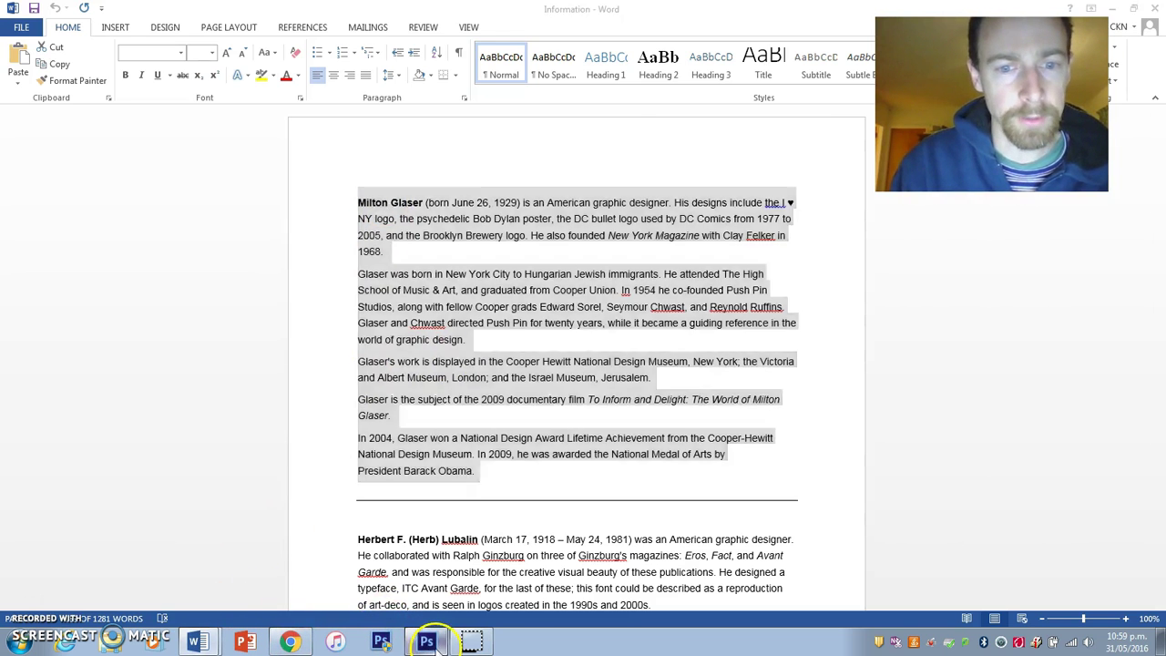
pyautogui.hotkey('ctrl', 'v')
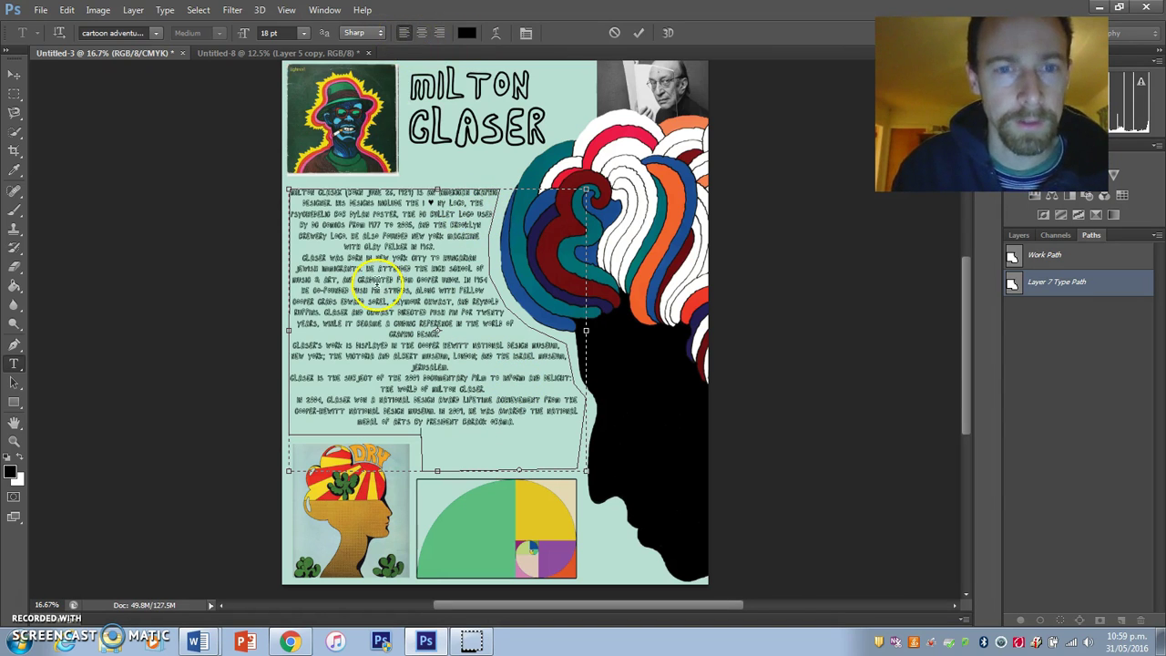
pyautogui.hotkey('ctrl', 'a')
pyautogui.click(404, 33)
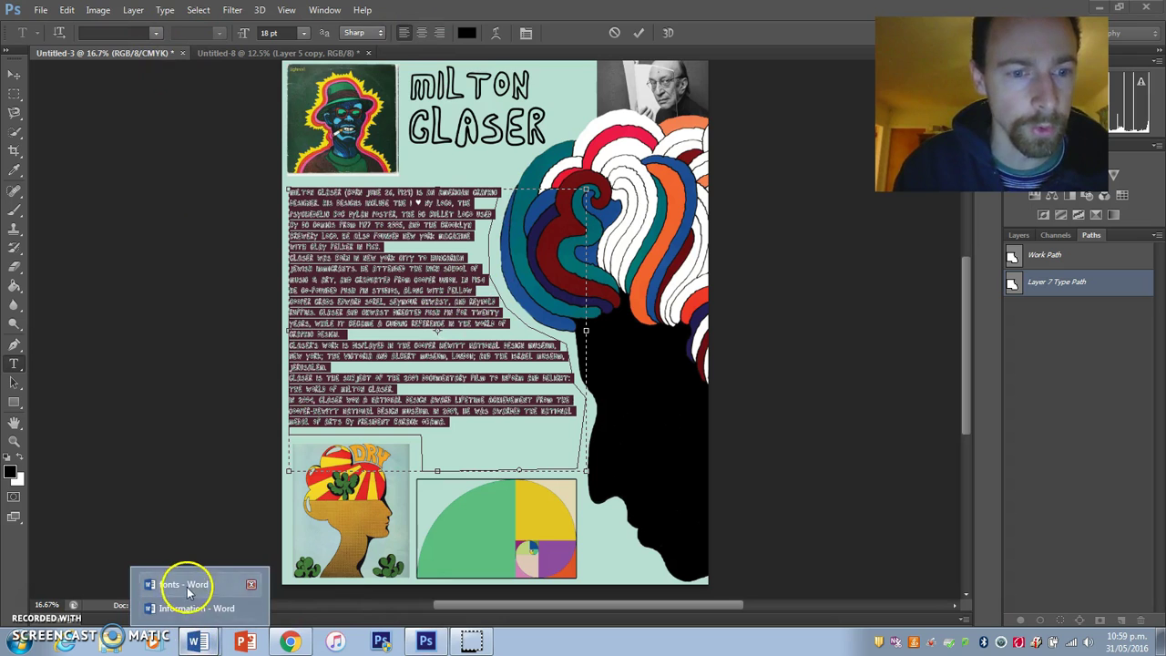
# Step: Consult the fonts document in Word, set the biography text to Playfair Display, and move the text block slightly down
pyautogui.hotkey('alt', 'Tab')
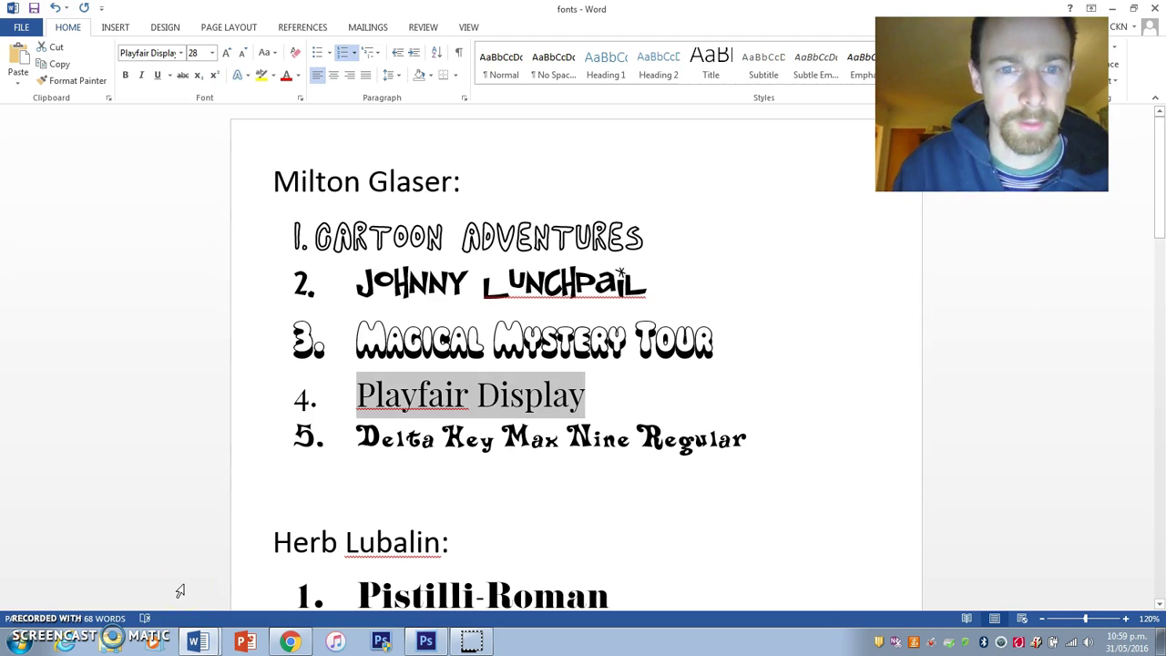
pyautogui.click(196, 640)
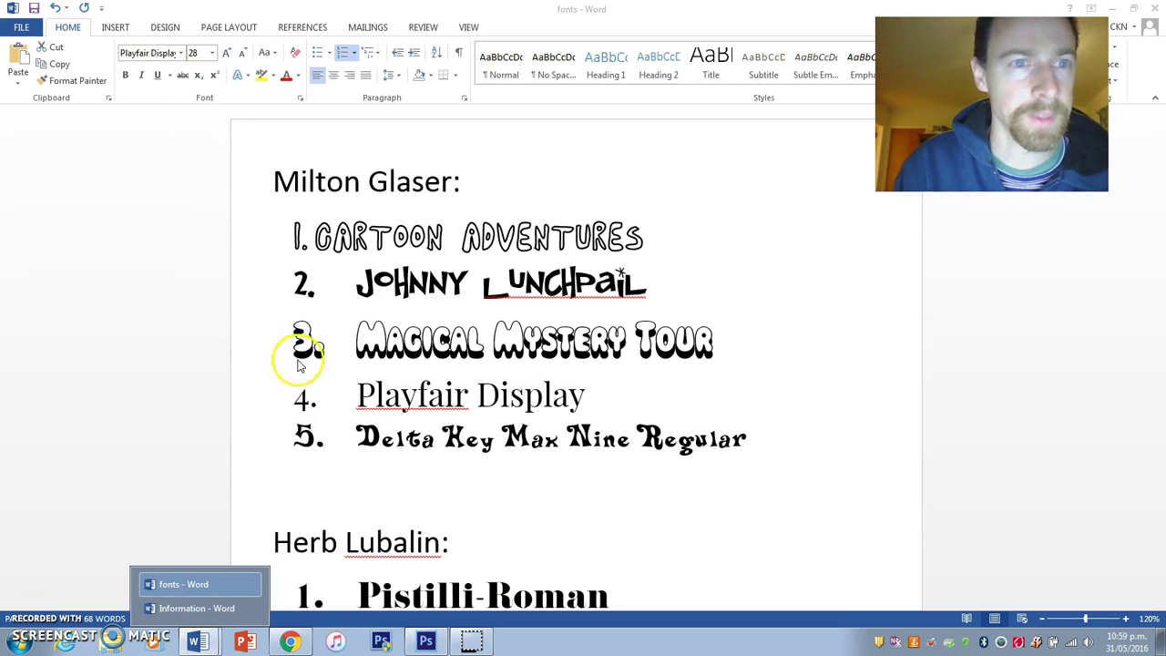
pyautogui.click(425, 640)
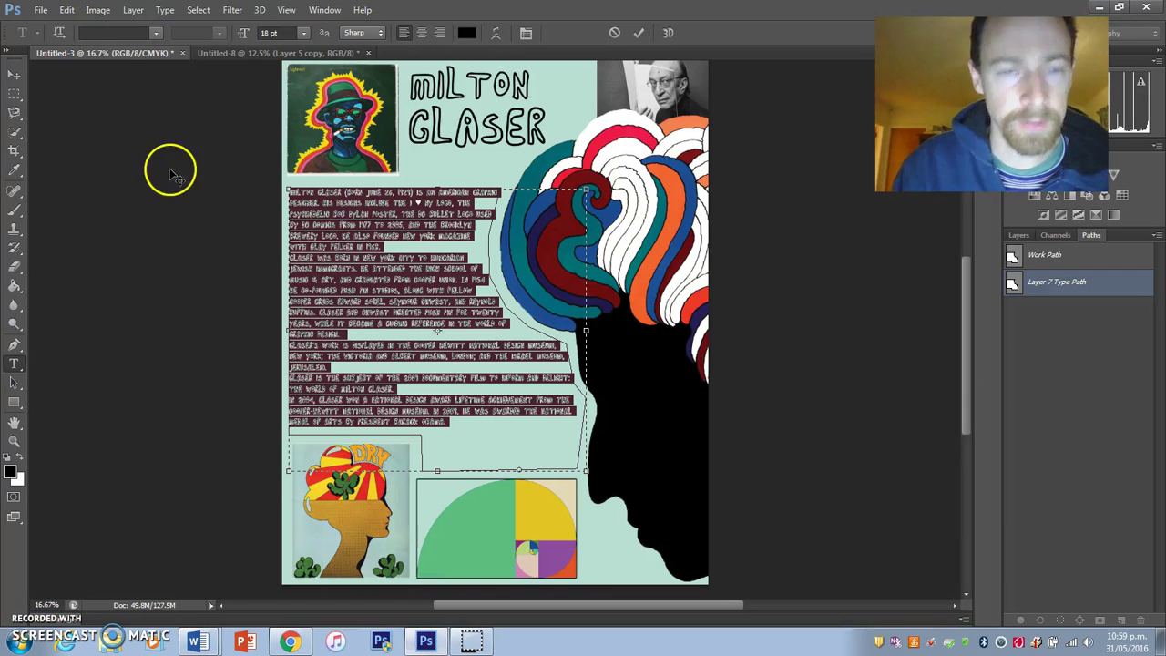
pyautogui.click(155, 33)
pyautogui.scroll(-5, 200, 273)
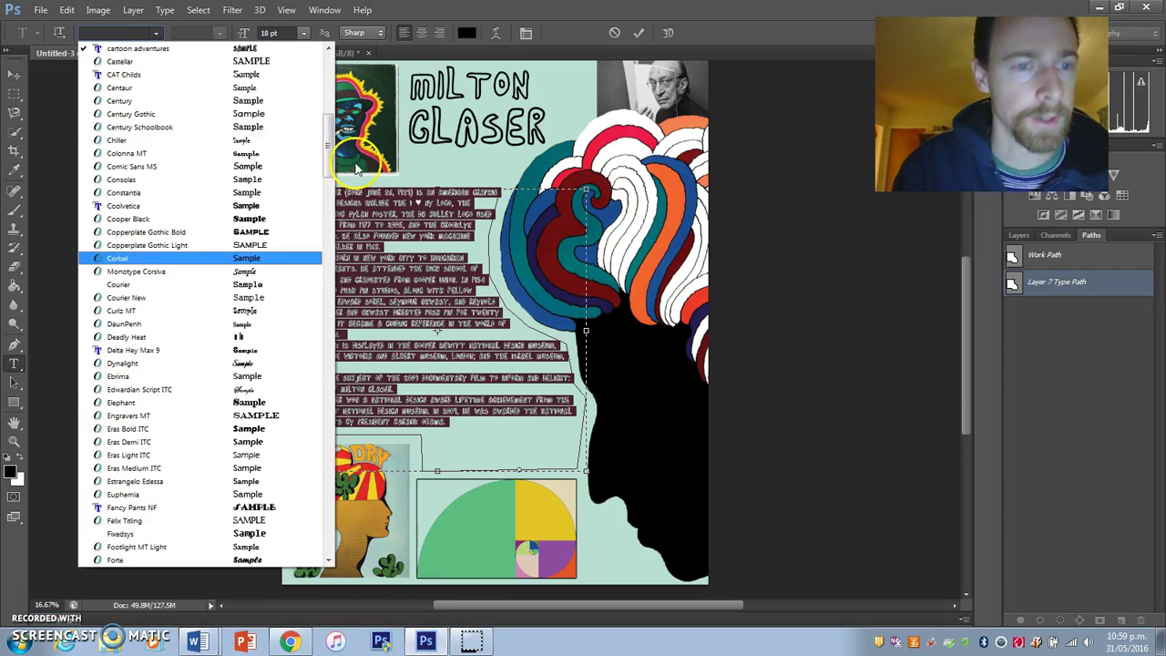
pyautogui.moveTo(326, 137); pyautogui.dragTo(320, 328)
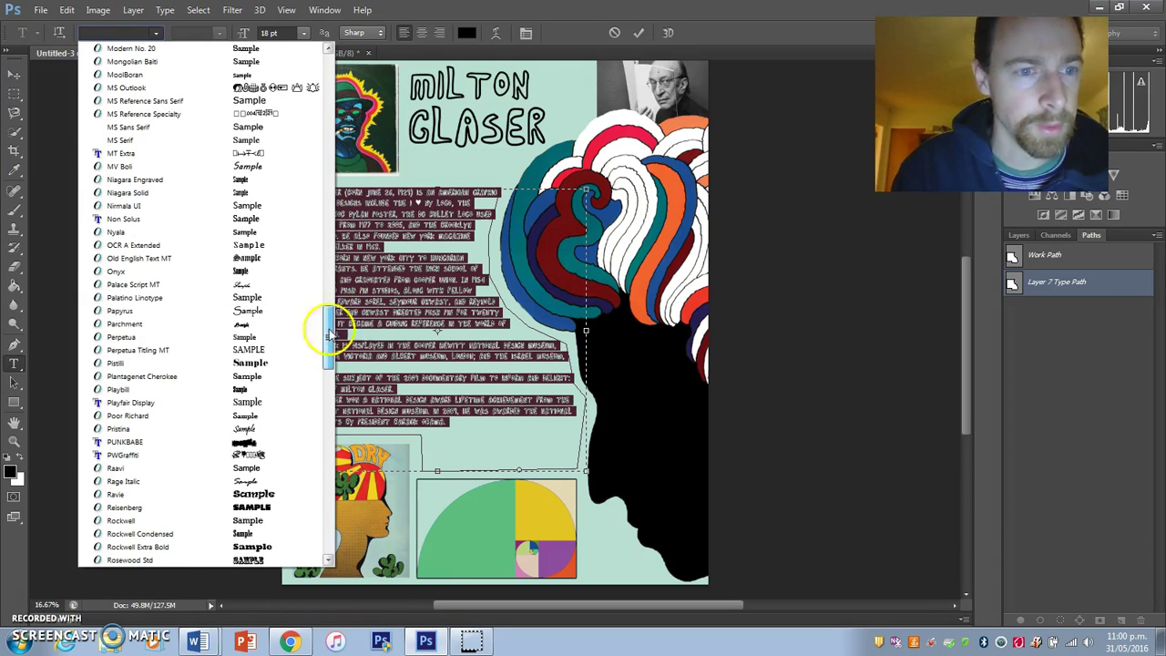
pyautogui.click(138, 402)
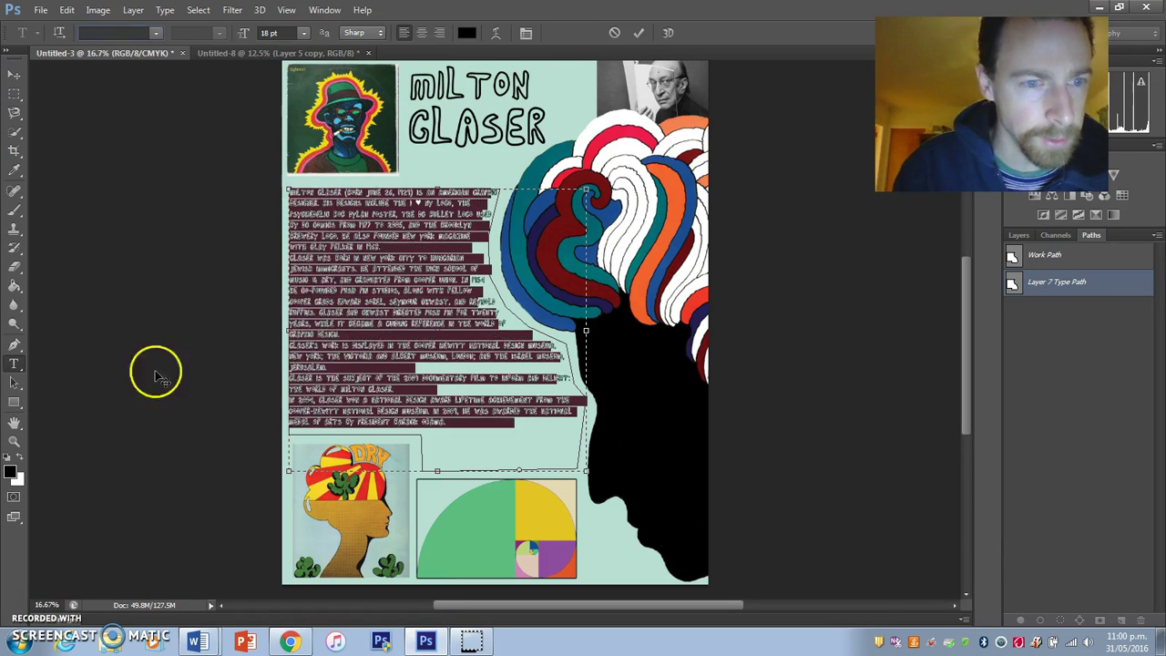
pyautogui.click(14, 73)
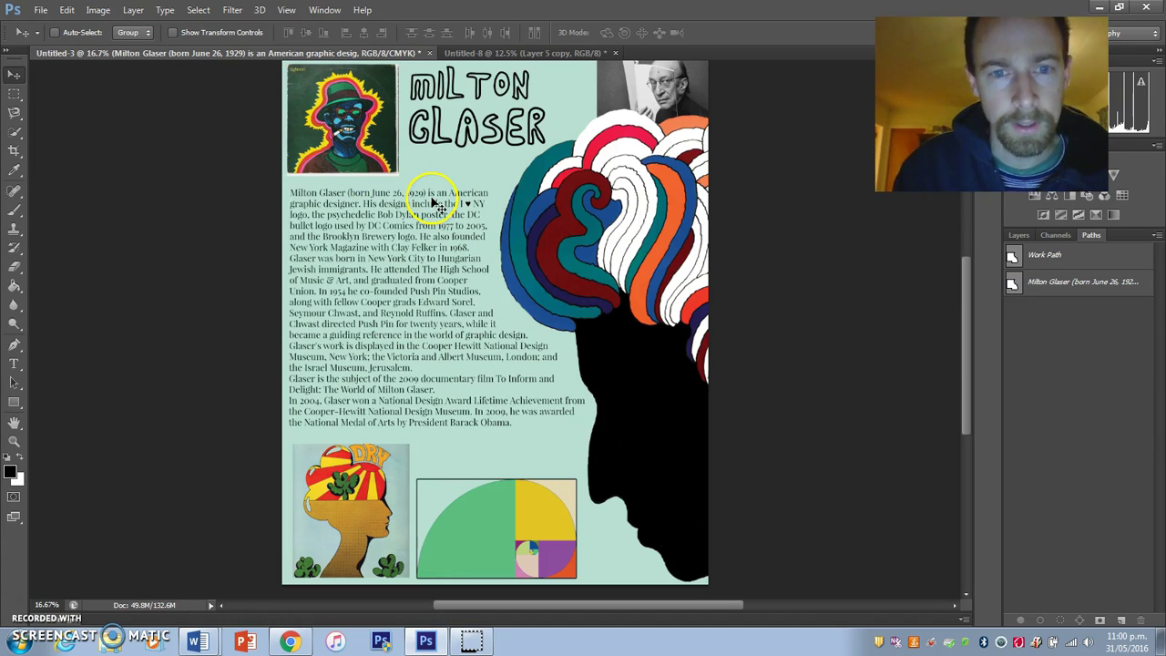
pyautogui.moveTo(433, 202); pyautogui.dragTo(434, 210)
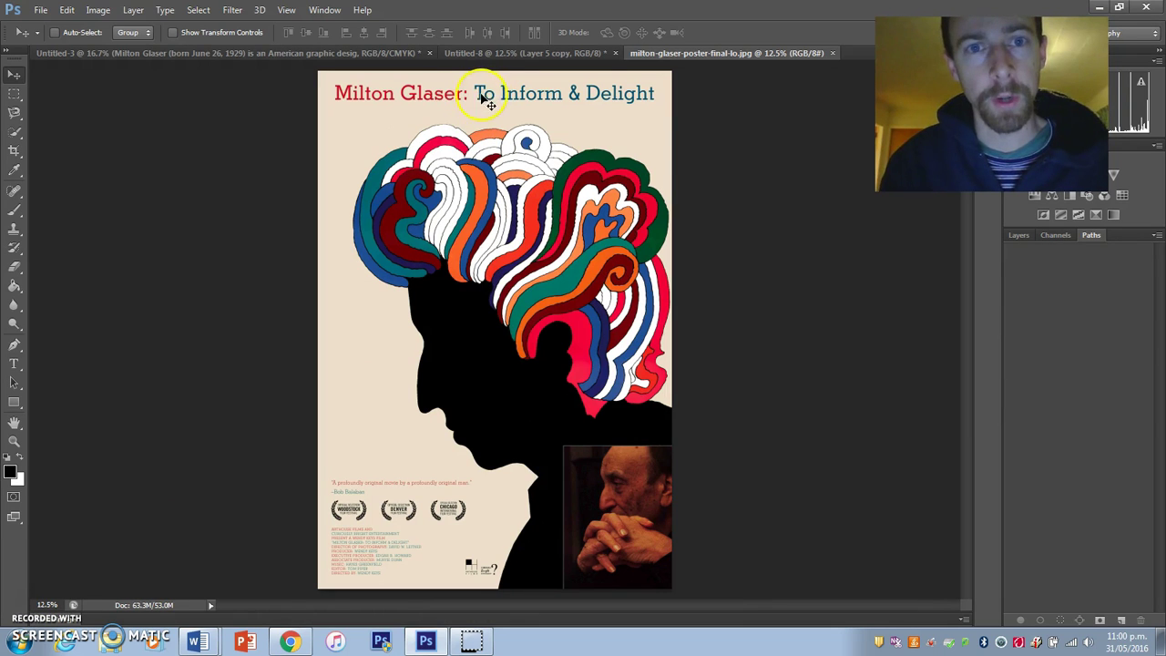
# Step: Return to the Untitled-3 page and outline a text area with the Pen tool inside the black face of the cut-out head
pyautogui.click(496, 52)
pyautogui.click(387, 51)
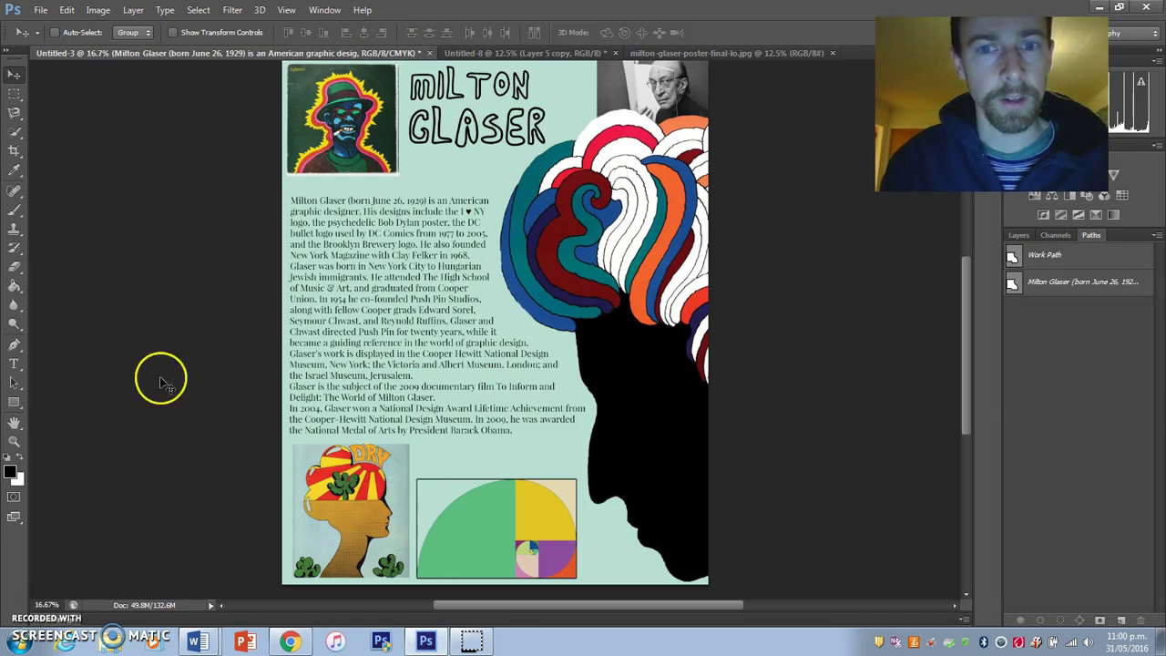
pyautogui.click(13, 366)
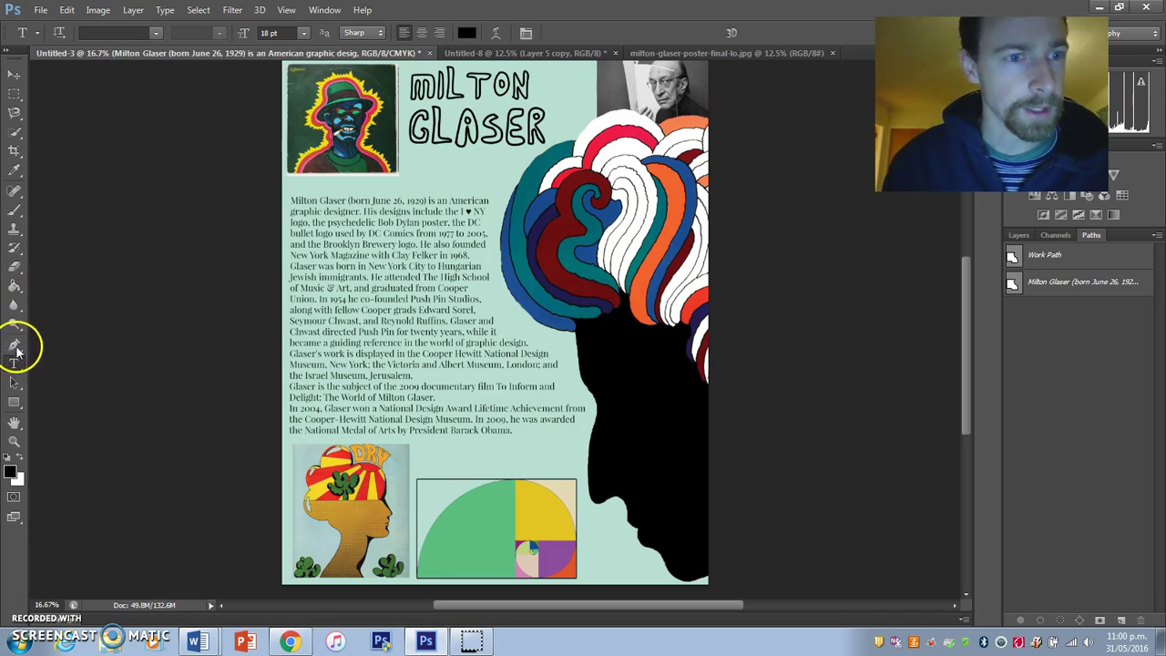
pyautogui.click(15, 346)
pyautogui.click(589, 335)
pyautogui.click(674, 342)
pyautogui.click(685, 385)
pyautogui.click(697, 531)
pyautogui.click(606, 474)
pyautogui.click(625, 414)
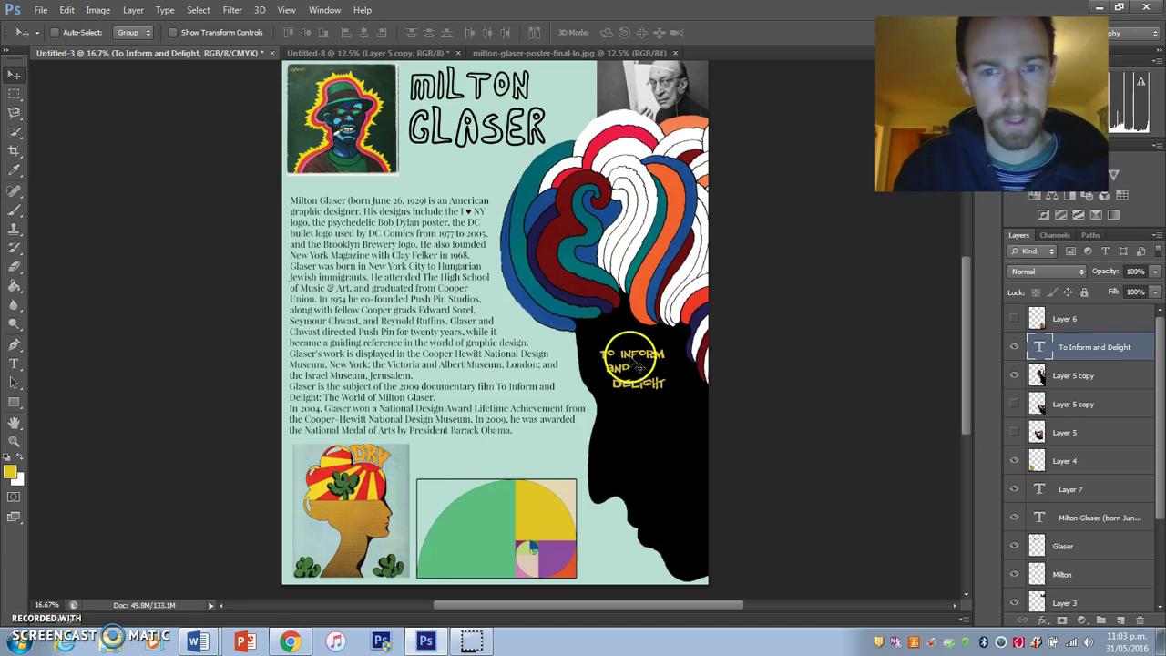
# Step: Move the yellow "To Inform and Delight" text slightly toward the forehead on the black head
pyautogui.moveTo(637, 364); pyautogui.dragTo(624, 347)
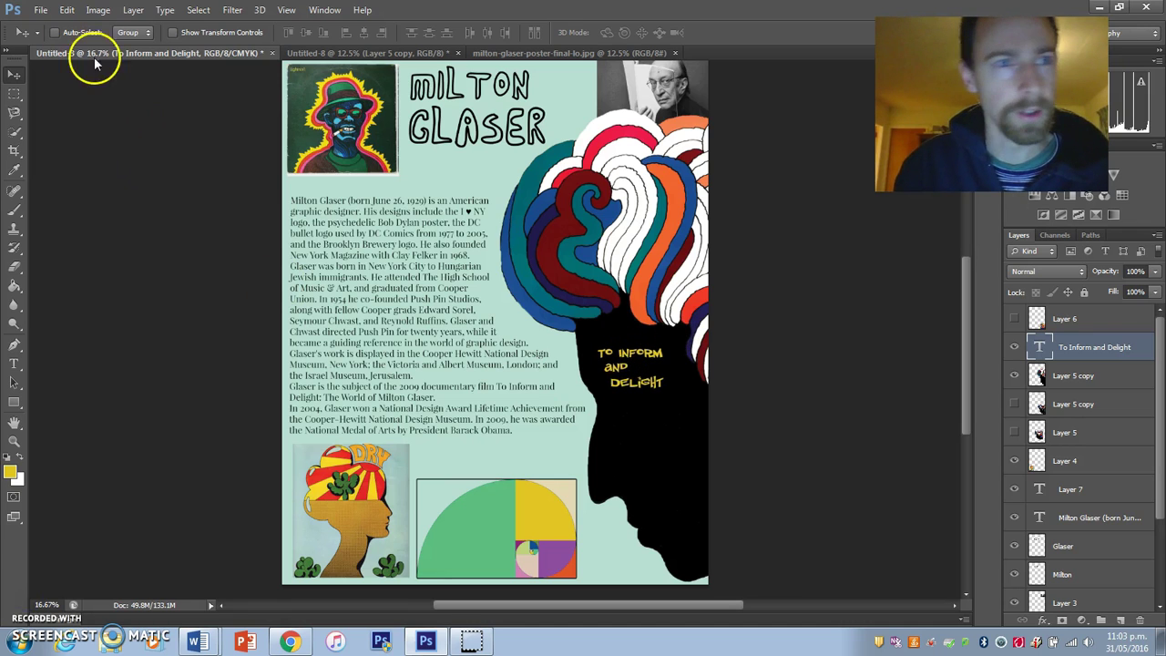